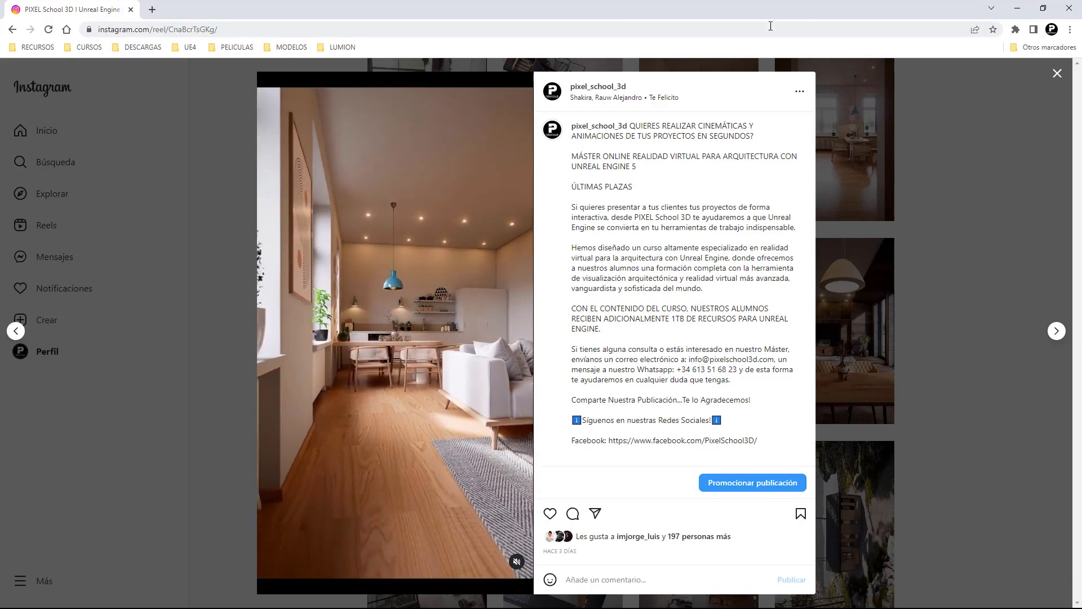
Close the open reel and browse the school profile's other architectural visualization reels.
left_click(1057, 74)
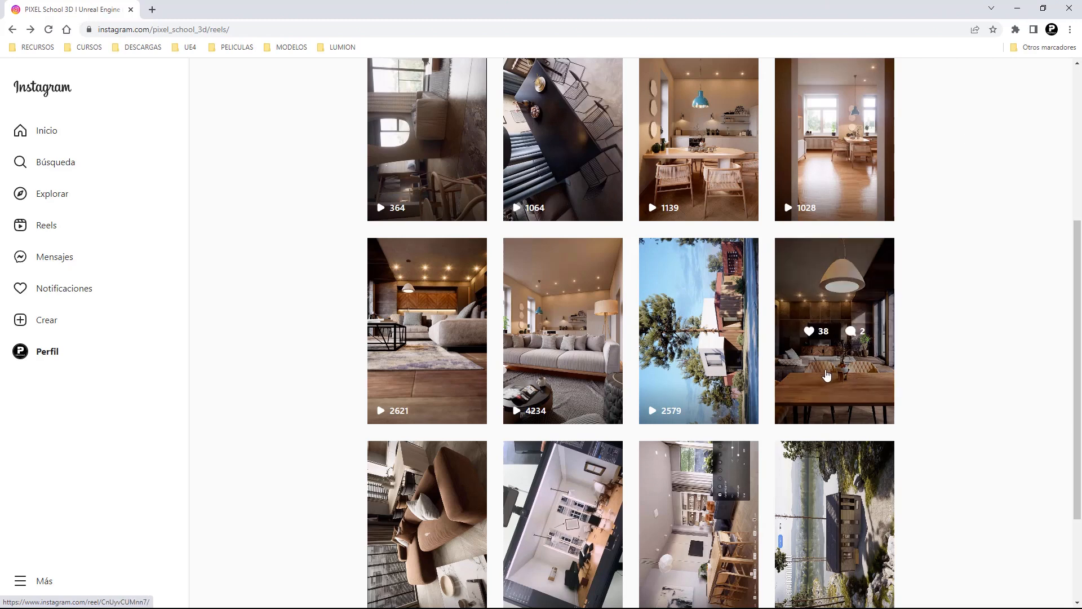
scroll(795, 368, "down", 2)
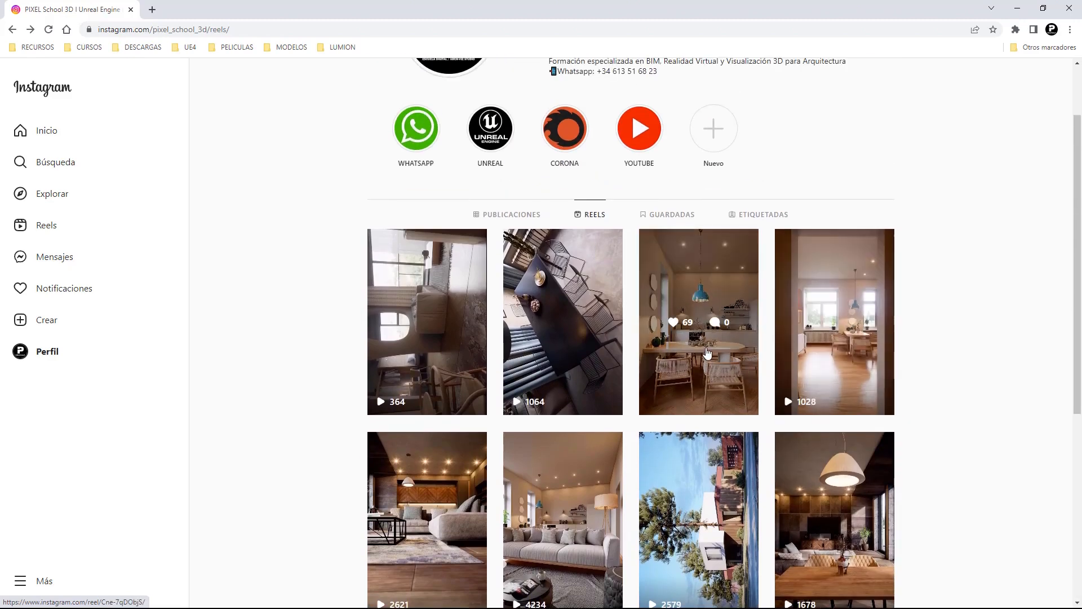
left_click(720, 352)
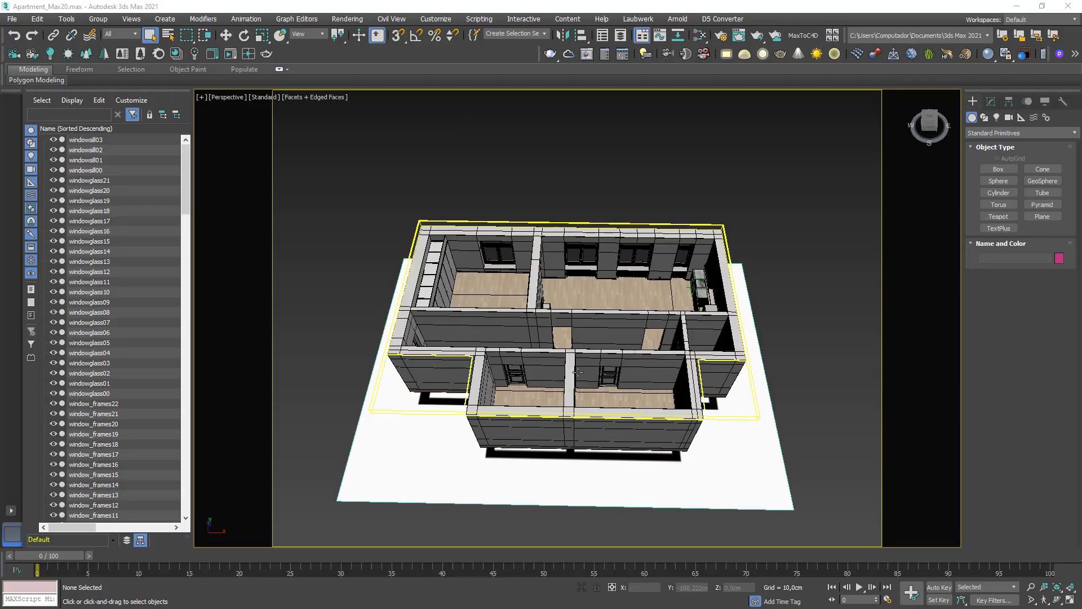
Switch to 3ds Max and examine the apartment model's rooms, walls and windows from several angles.
mouse_move(552, 298)
middle_mouse_down()
mouse_move(593, 257)
mouse_move(568, 300)
middle_mouse_up()
mouse_move(929, 128)
left_mouse_down()
mouse_move(956, 129)
mouse_move(961, 97)
mouse_move(953, 138)
mouse_move(941, 145)
mouse_move(936, 116)
left_mouse_up()
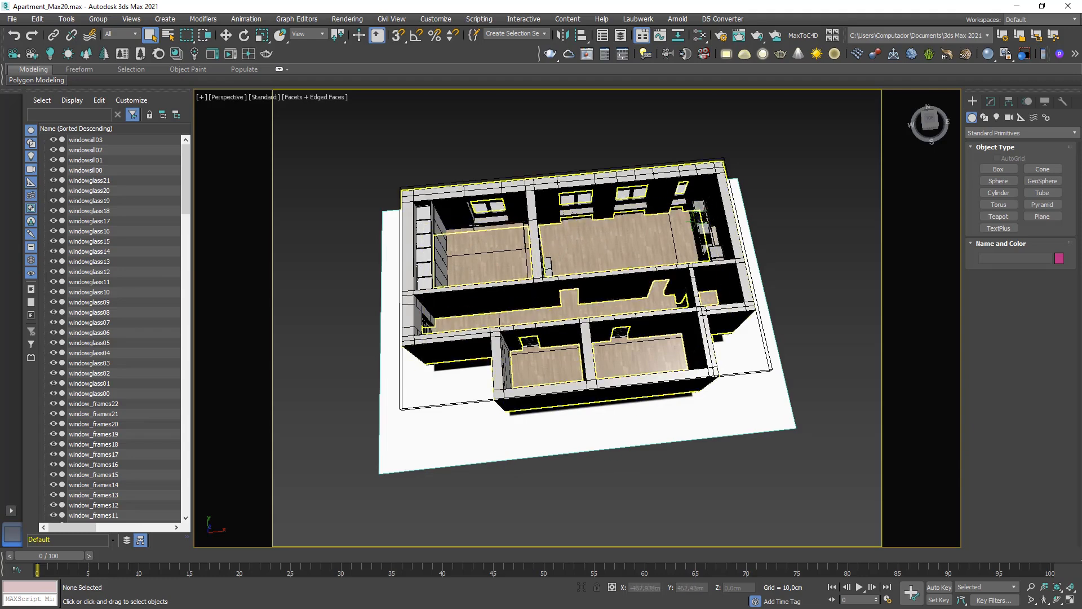
middle_click_drag(616, 291, 620, 343)
scroll(620, 342, "up", 4)
left_click_drag(928, 127, 929, 102)
middle_click_drag(864, 266, 874, 163)
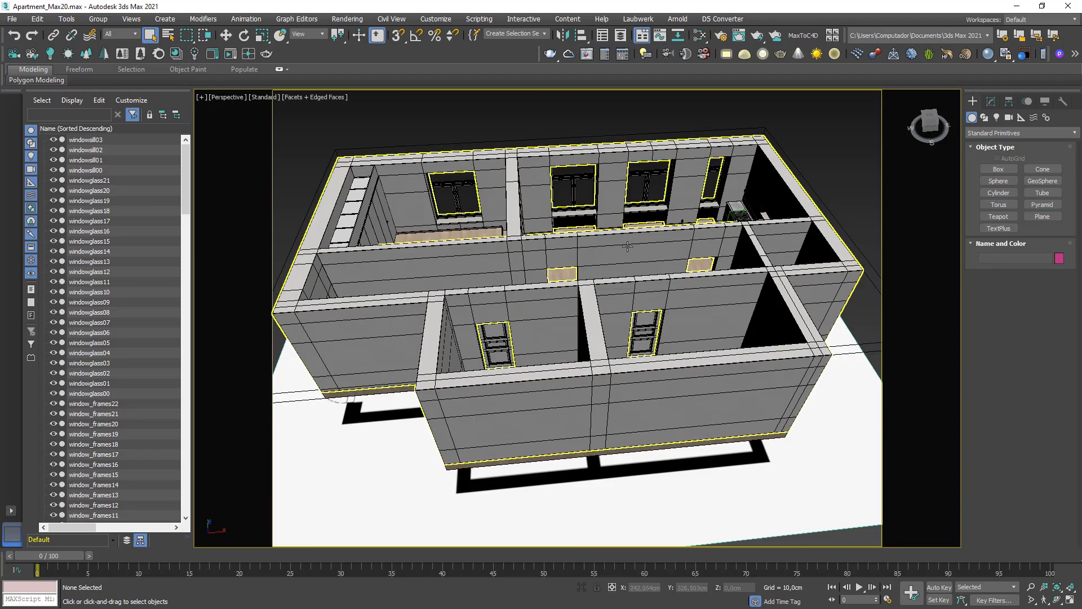
scroll(627, 242, "down", 3)
middle_click_drag(630, 265, 639, 304)
scroll(640, 303, "up", 6)
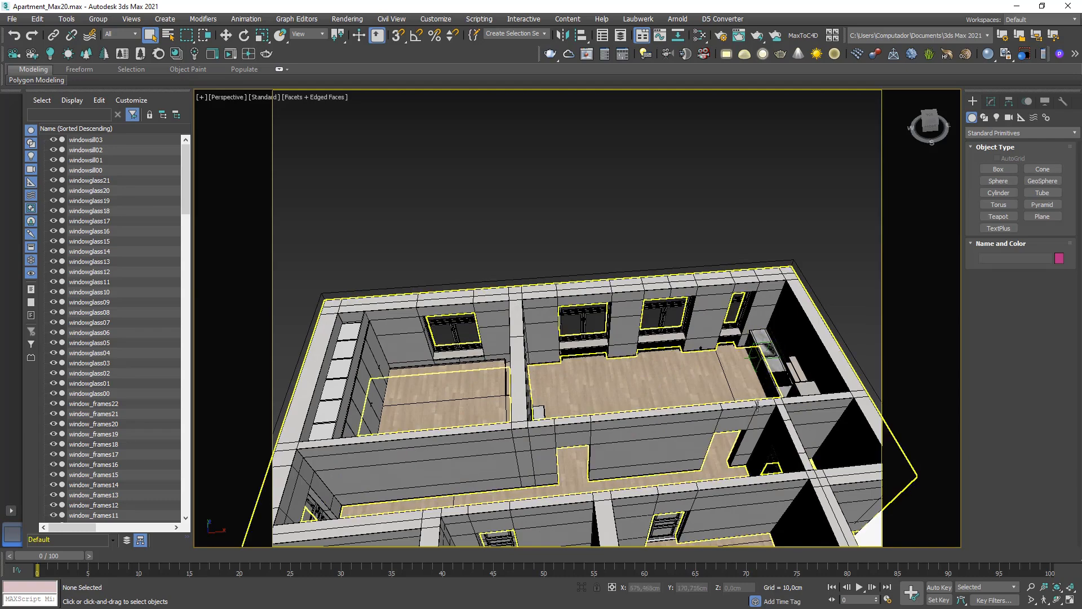
middle_click_drag(544, 368, 525, 262, "alt")
scroll(524, 262, "down", 3)
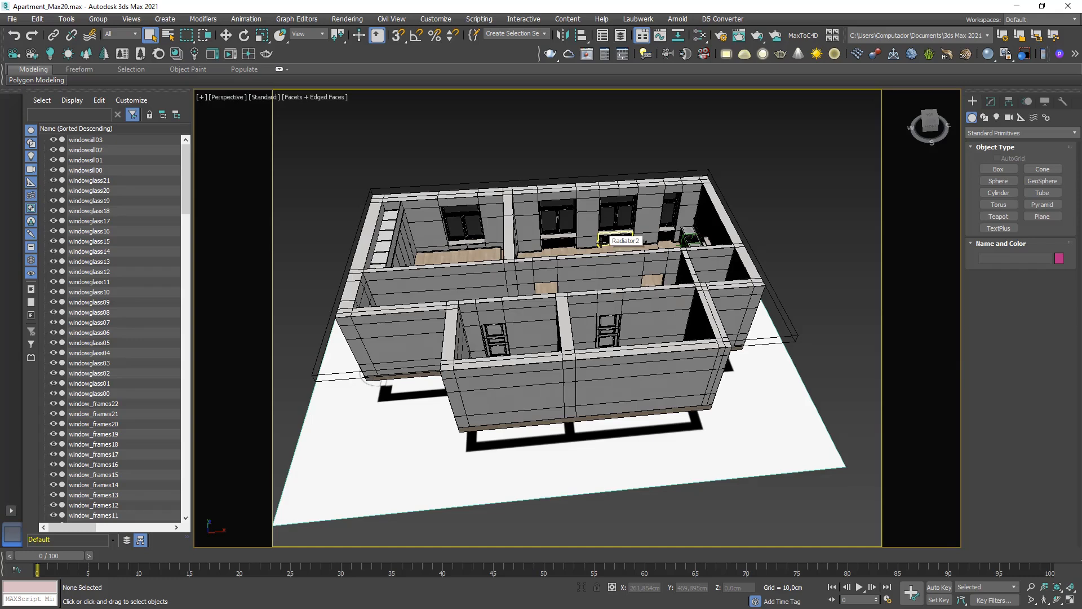
Start exporting the apartment scene and create a folder named DATASMITH on the desktop (Escritorio) to hold it.
left_click(12, 18)
mouse_move(34, 184)
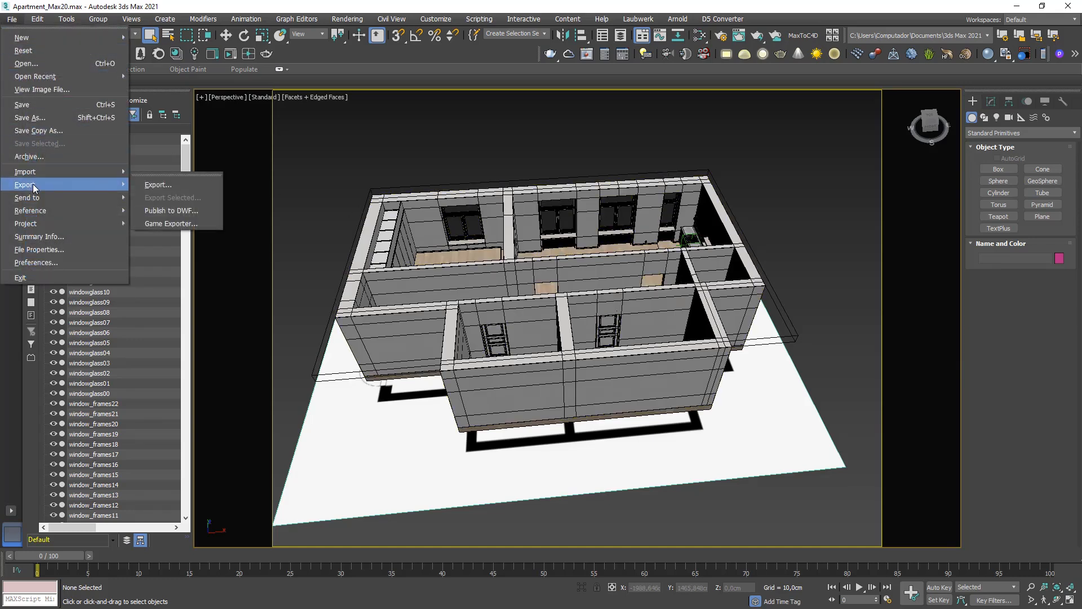
left_click(164, 191)
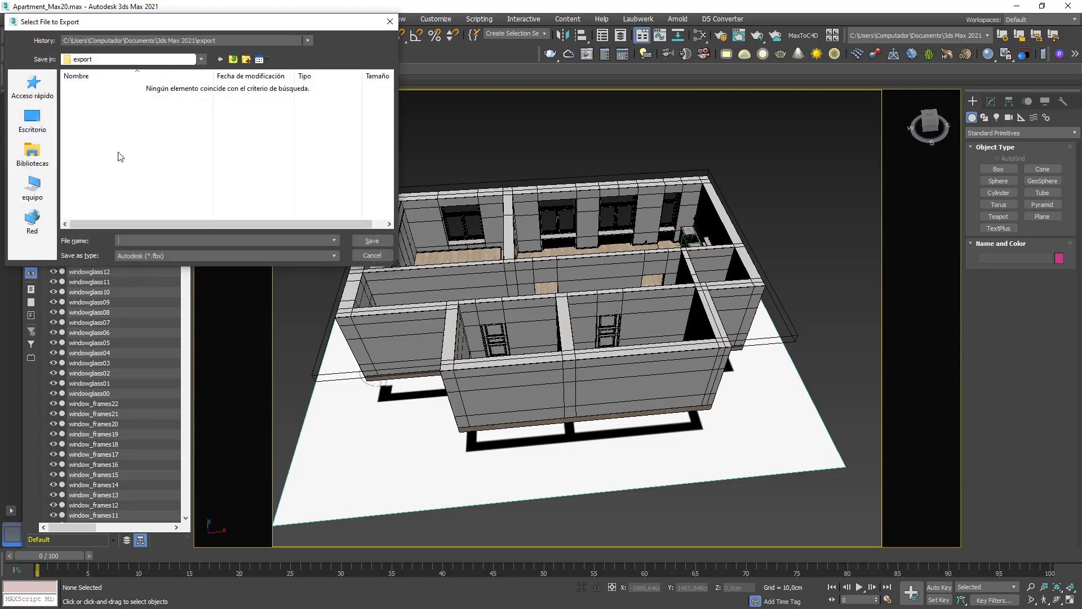
left_click(32, 119)
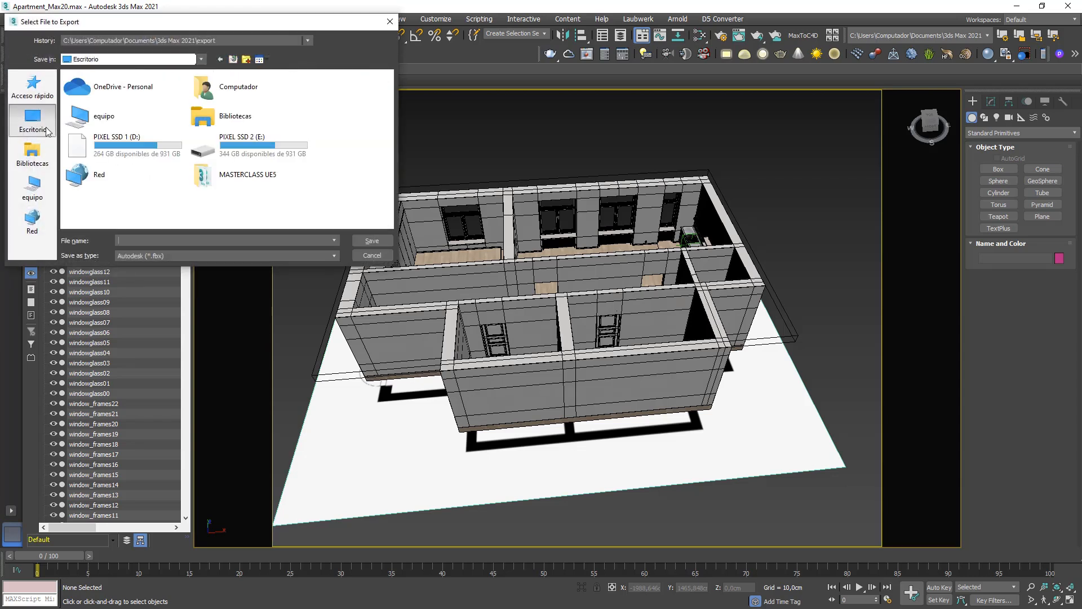
left_click(245, 59)
type("DAT")
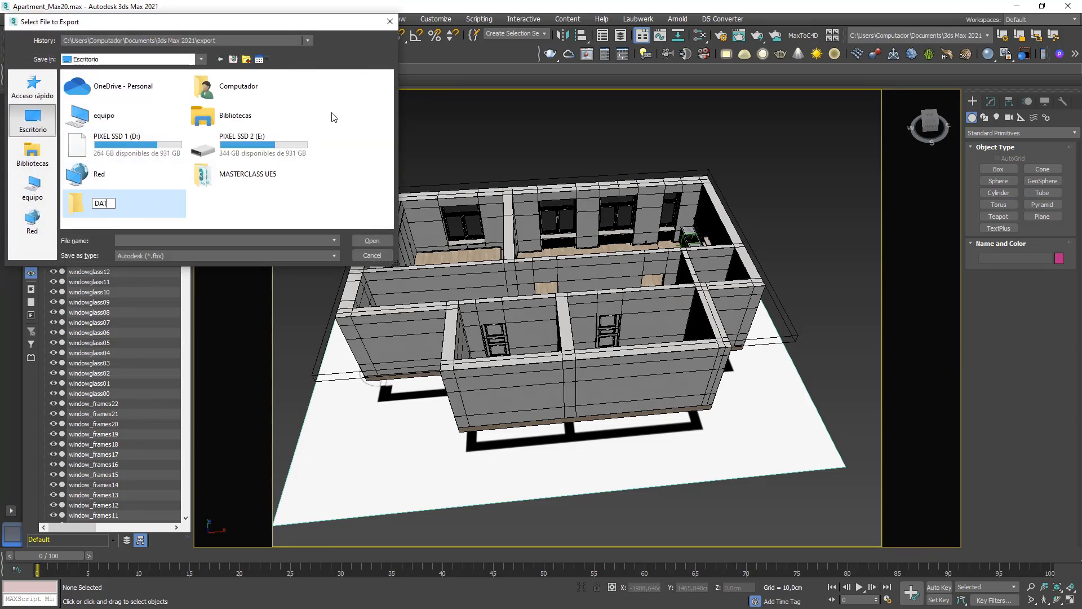
type("ASMITH")
key("Return")
Export the scene as the Unreal Datasmith file APARTAMENTO inside the DATASMITH folder, with visible objects and current frame only, and dismiss the output log.
left_click(253, 257)
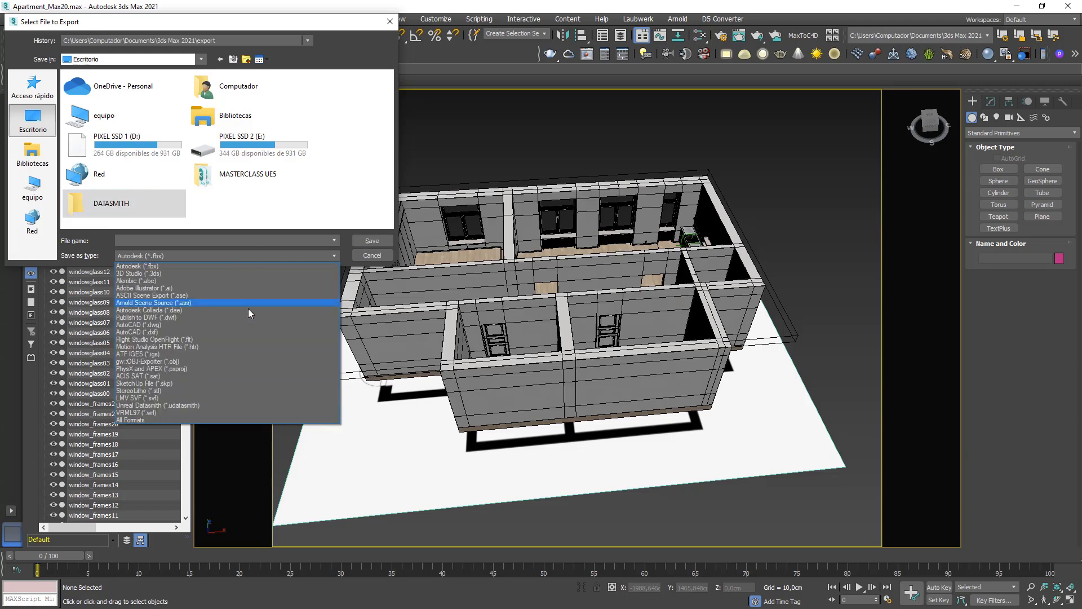
left_click(182, 407)
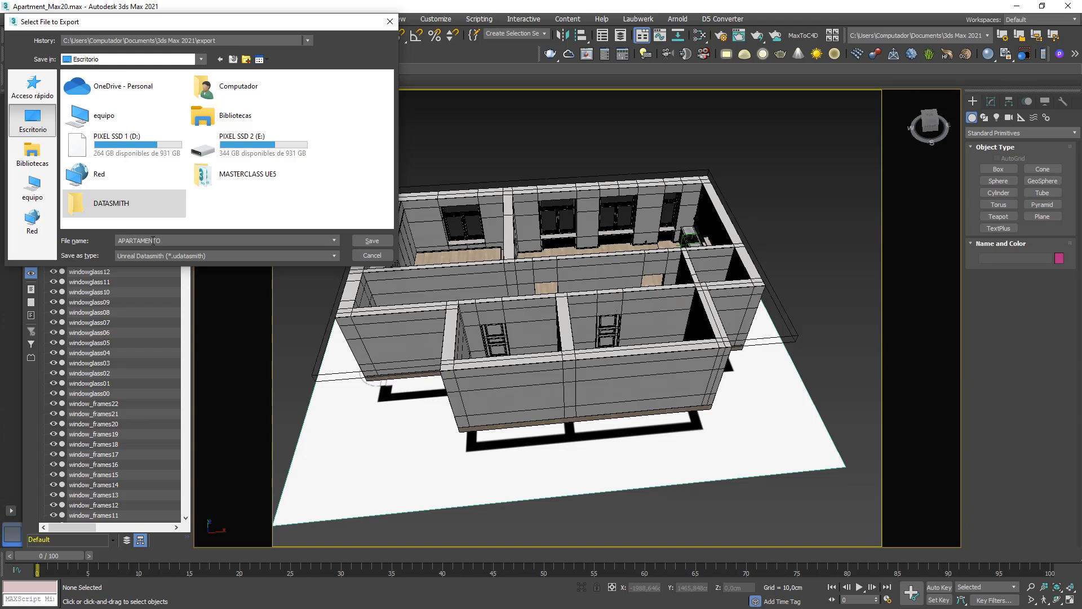
double_click(111, 203)
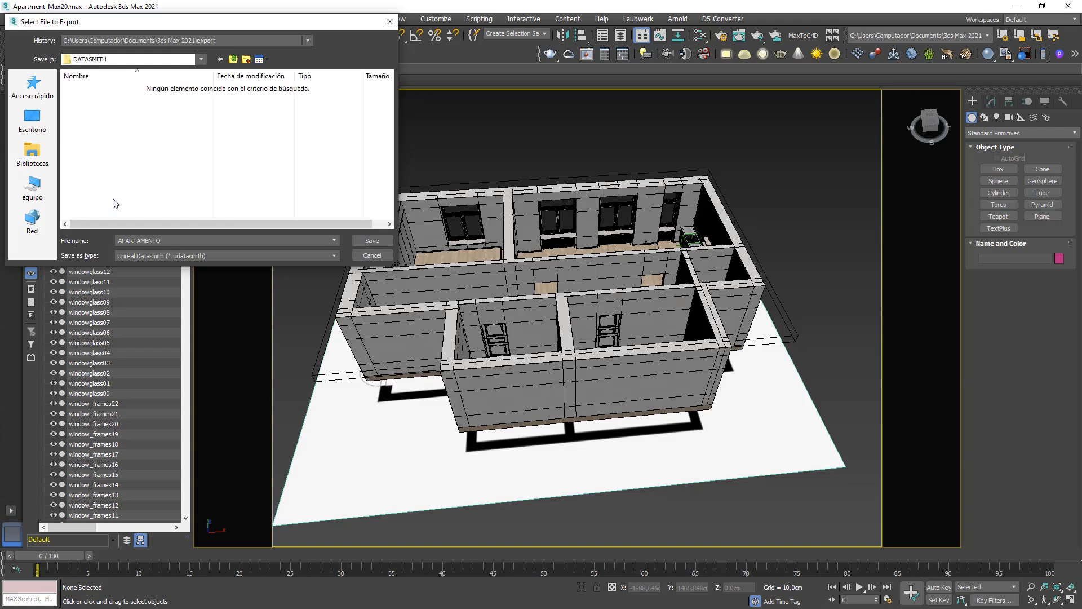
left_click(372, 240)
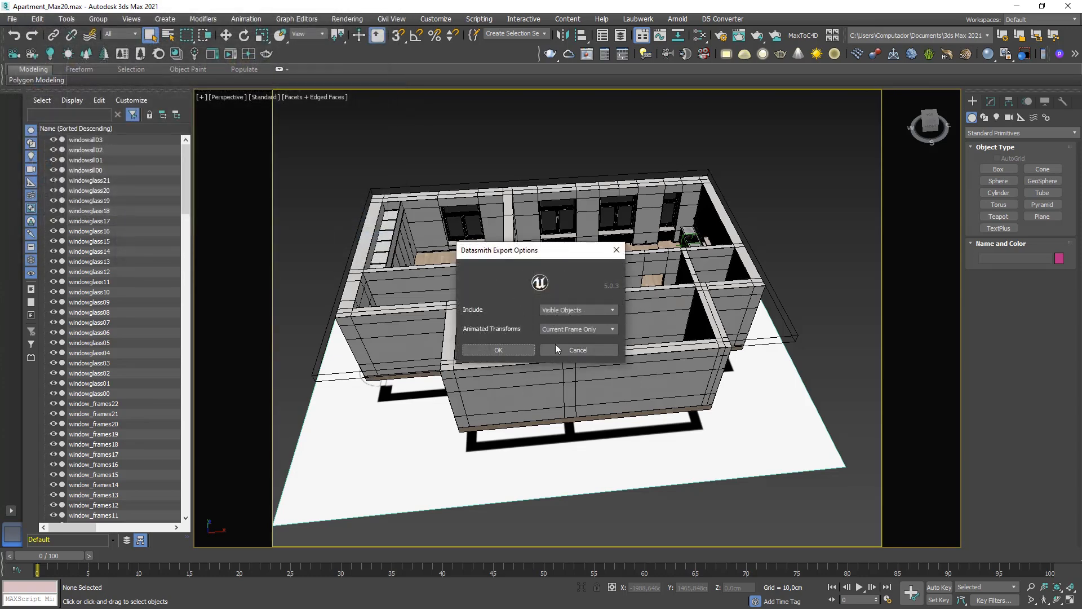
left_click(500, 350)
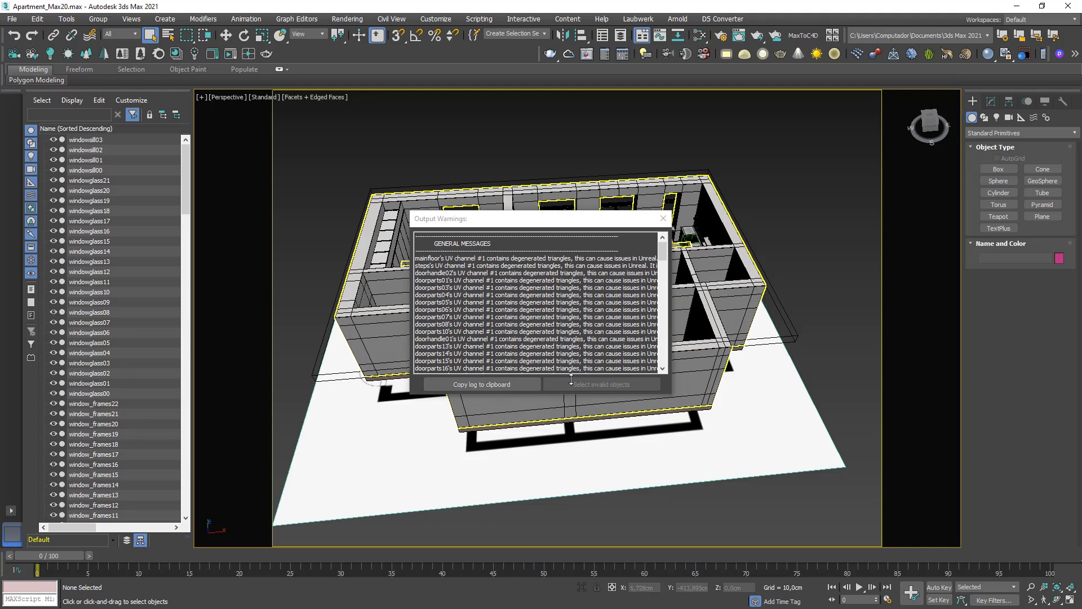
left_click(663, 218)
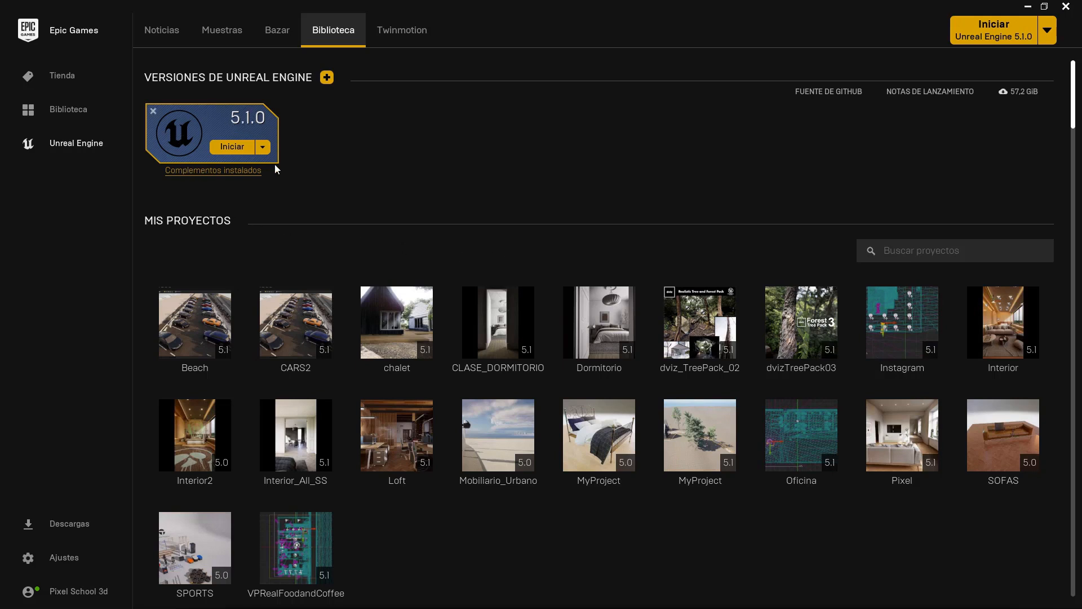
Launch Unreal Engine 5.1.0 from the Epic Games Launcher and check the contents of the desktop folders DATASMITH and MASTERCLASS UE5.
left_click(233, 148)
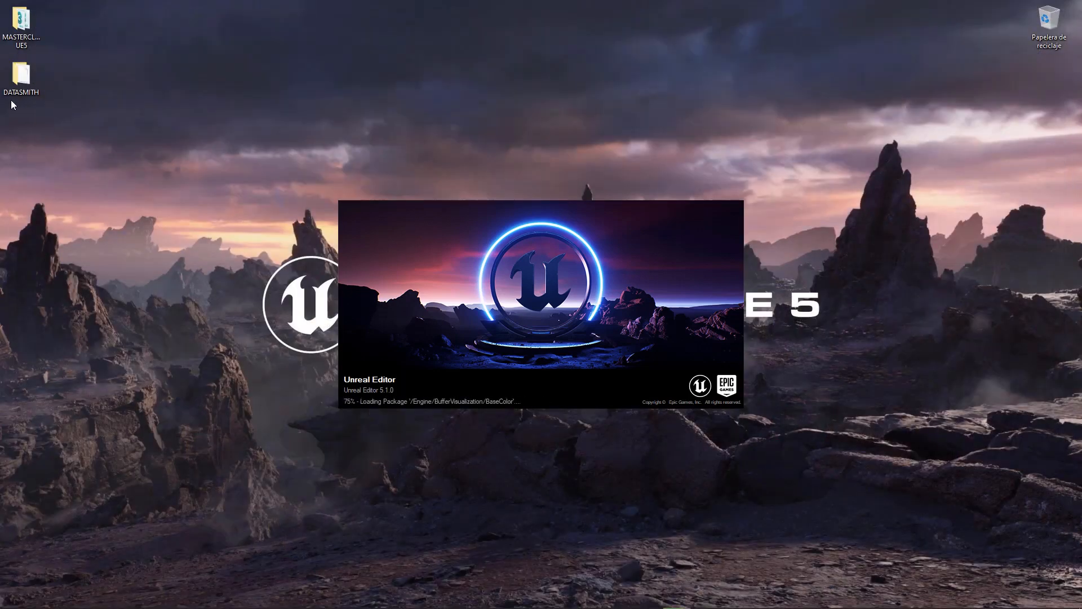
left_click(22, 26)
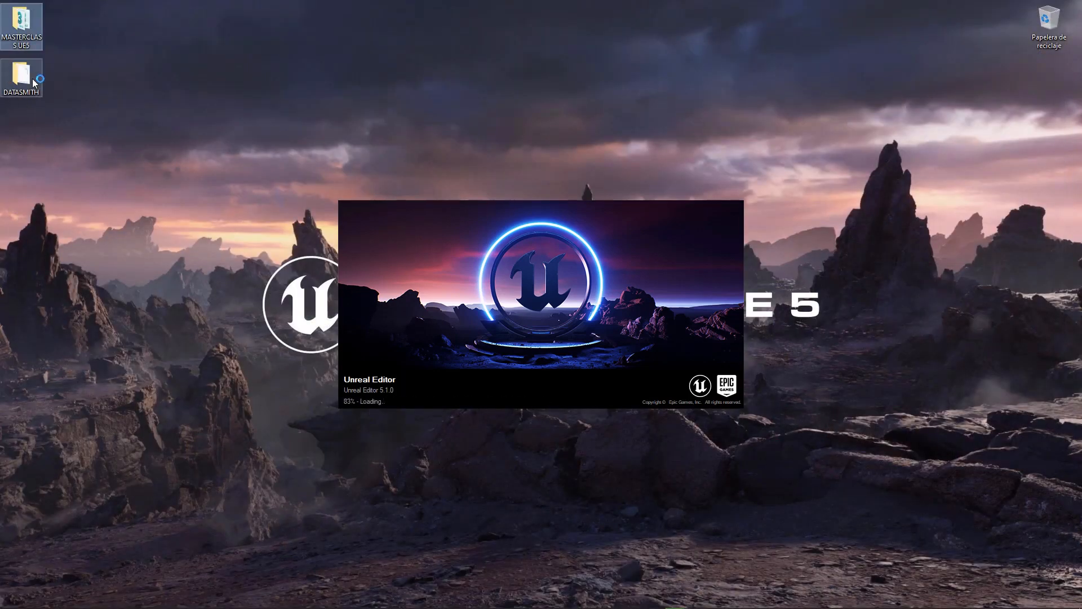
double_click(33, 82)
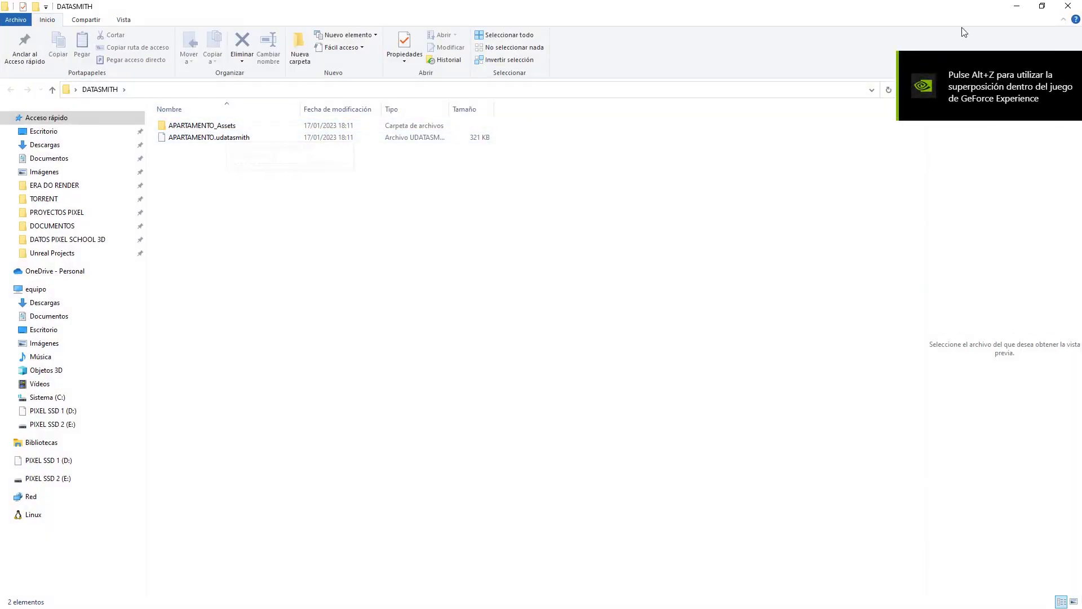
left_click(1066, 8)
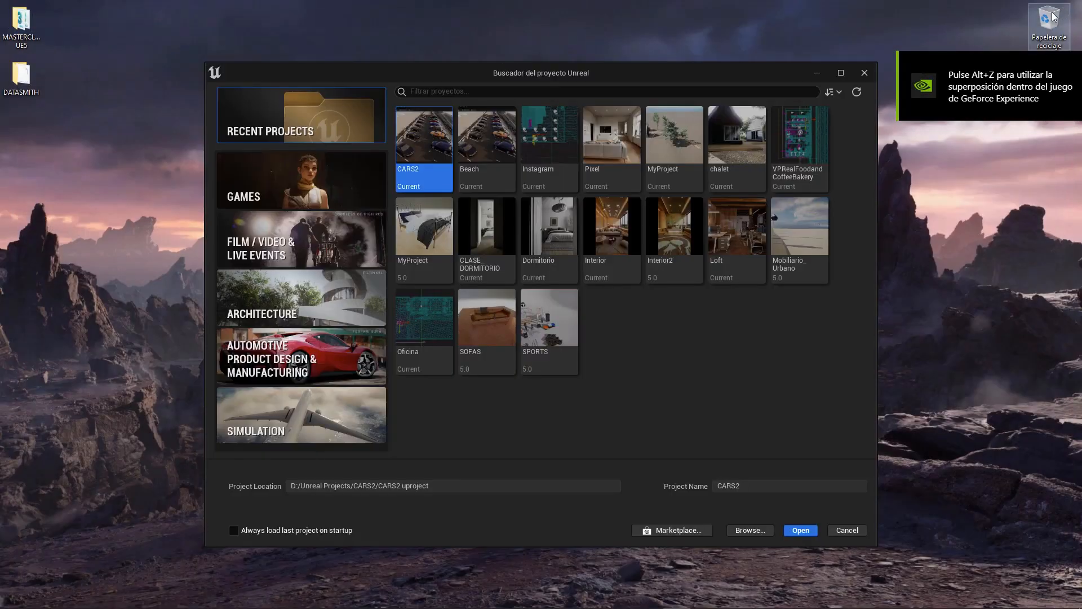
double_click(22, 26)
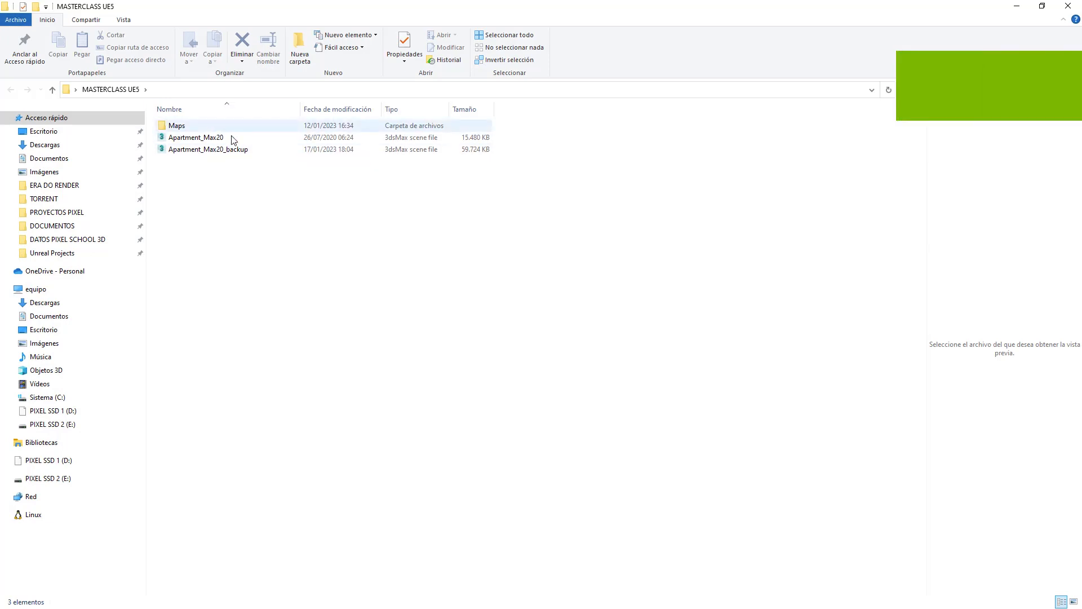
left_click(1067, 6)
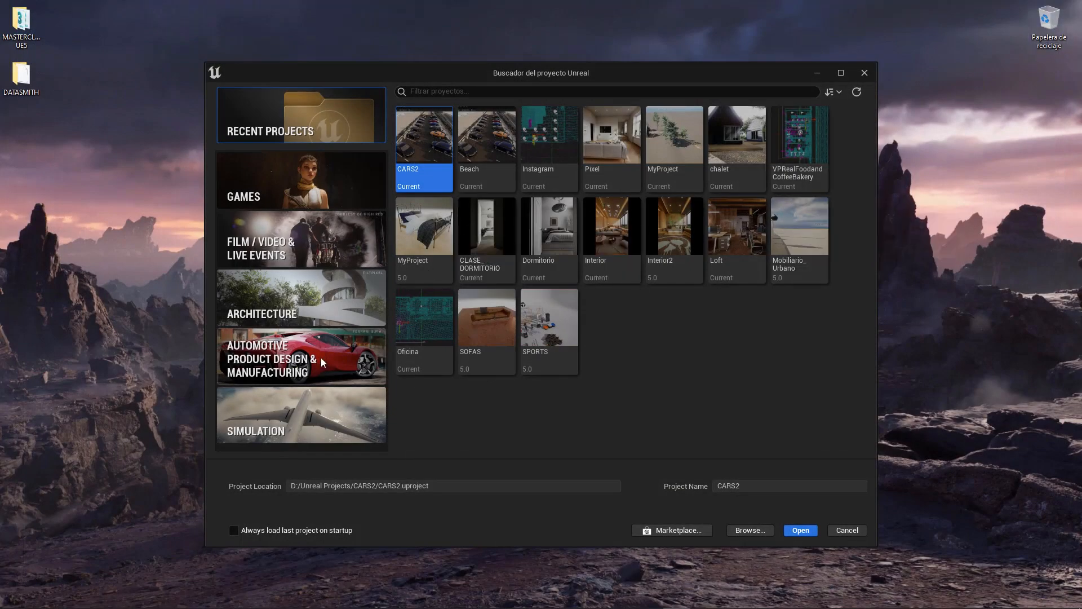
Create a Blank Architecture project named Masterclass_ue5 in D:\Unreal Projects and dismiss the new plugins notification.
left_click(290, 301)
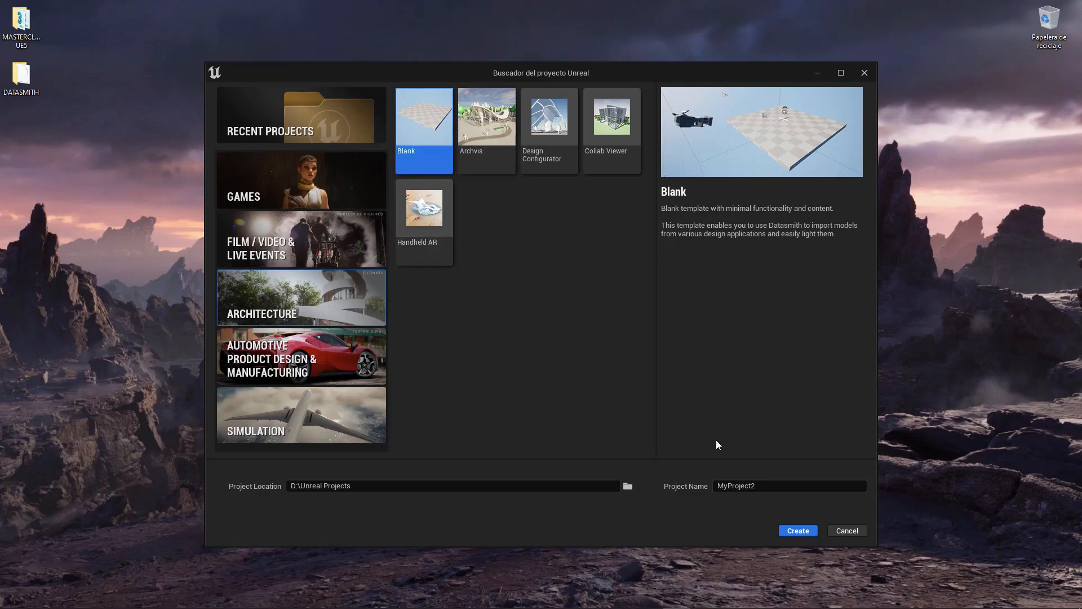
left_click(788, 485)
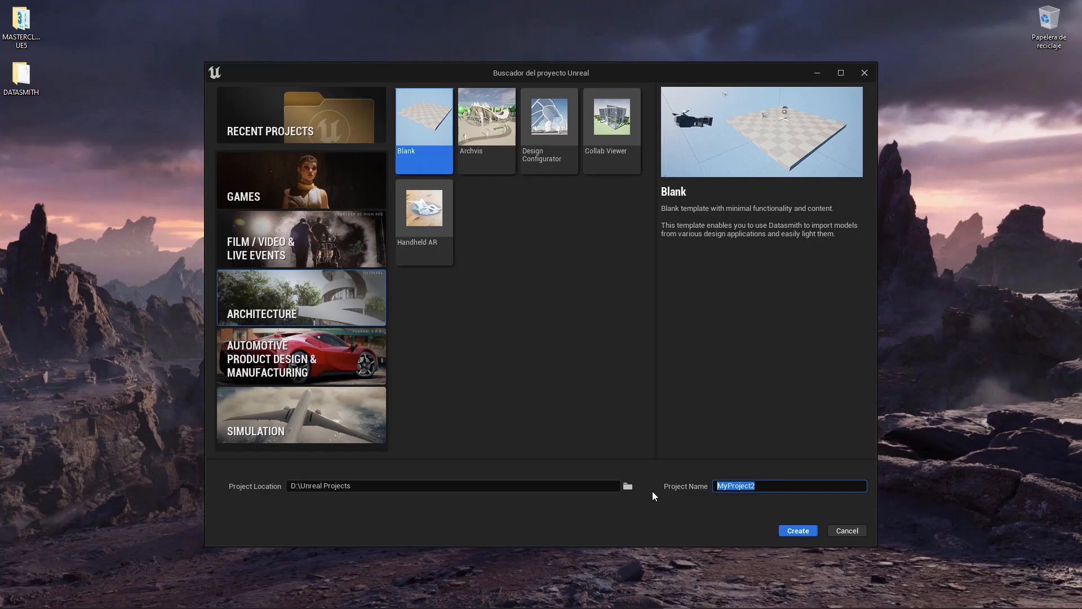
type("Masterclass_ue5")
left_click(797, 532)
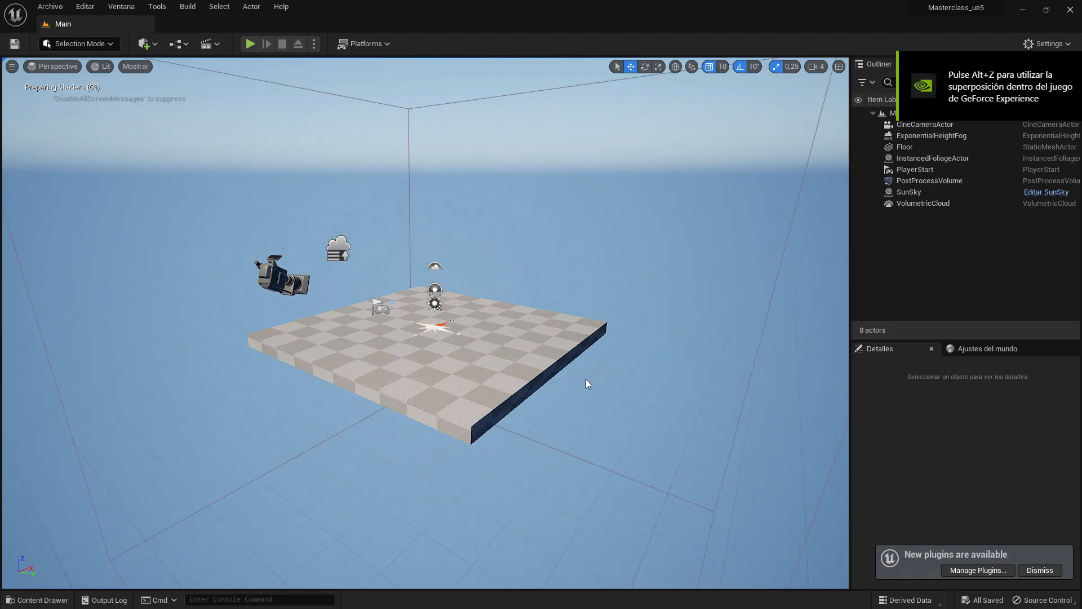
left_click(1040, 530)
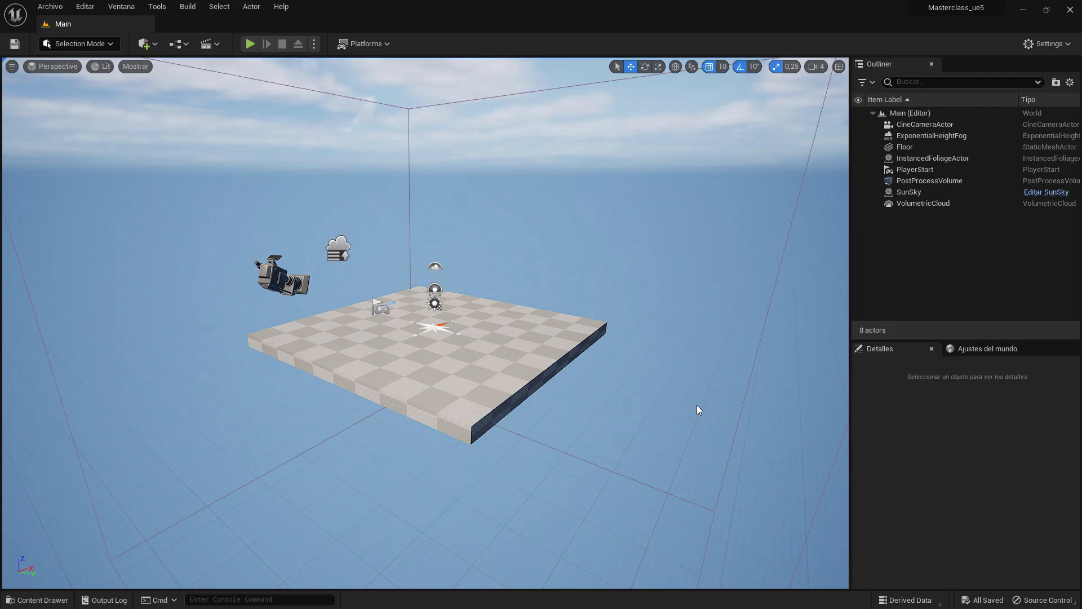
Review the project's rendering settings for global illumination, reflections, Lumen, shadow maps, hardware ray tracing and Nanite.
left_click(85, 6)
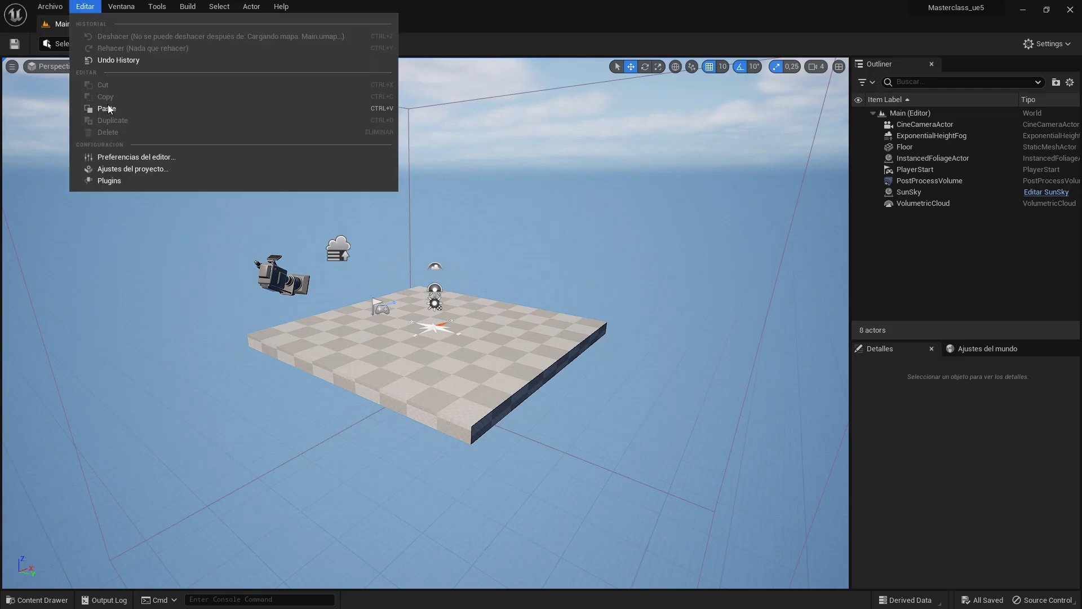
left_click(117, 170)
scroll(118, 284, "down", 3)
scroll(139, 364, "down", 6)
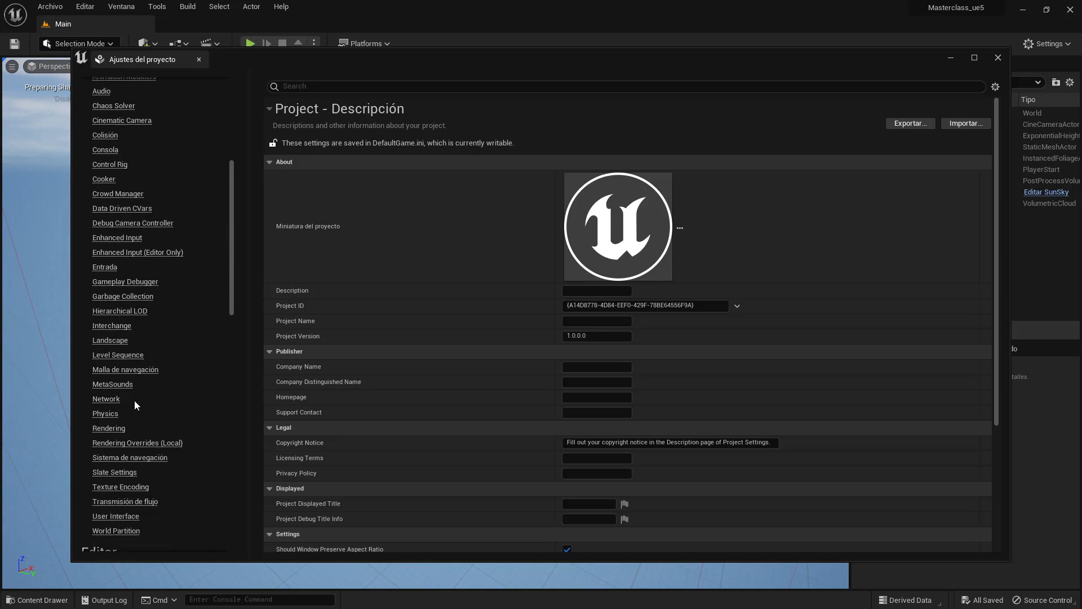
left_click(110, 429)
scroll(690, 286, "down", 15)
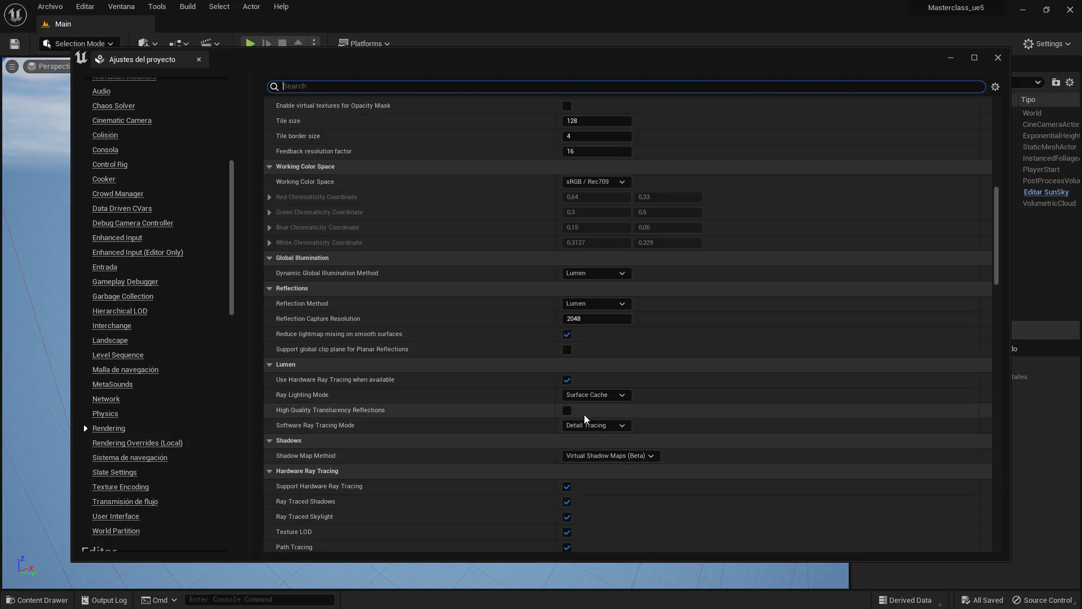
scroll(483, 435, "down", 5)
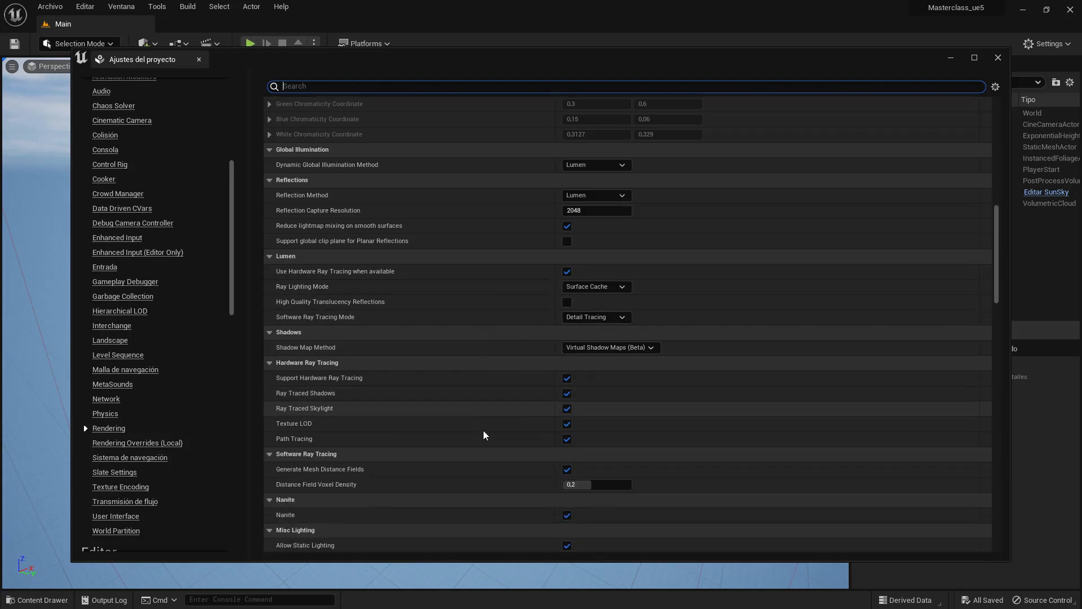
scroll(483, 435, "up", 2)
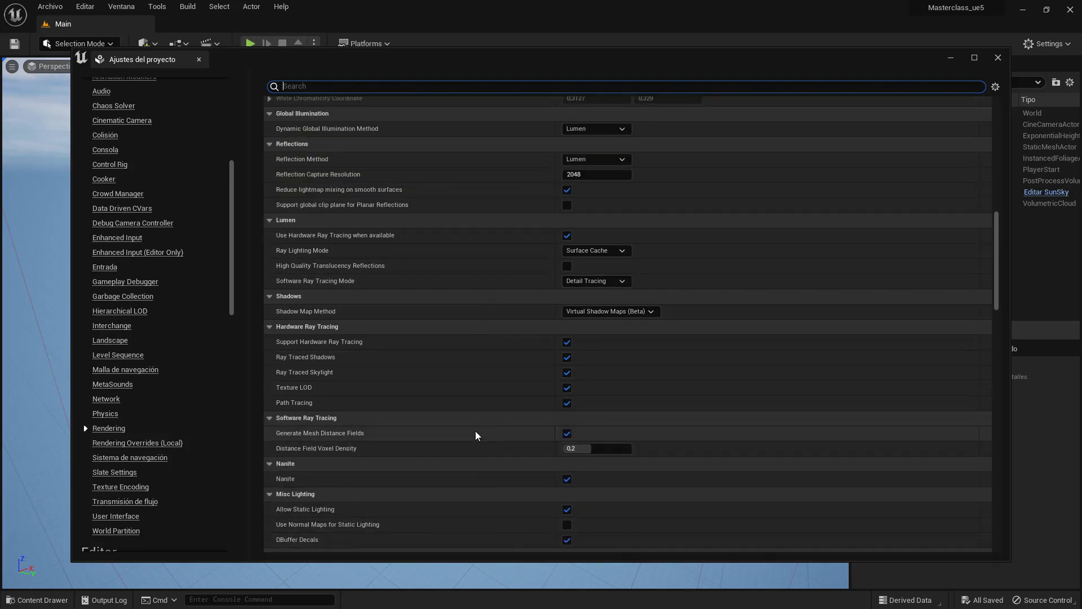
left_click(997, 57)
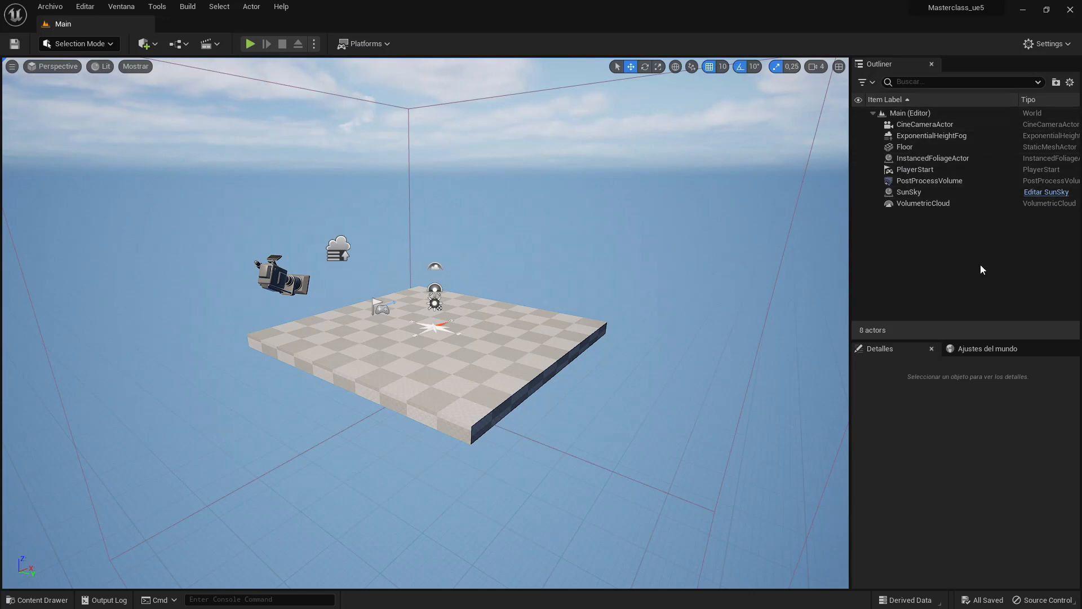
Delete the VolumetricCloud, SunSky, PlayerStart, InstancedFoliageActor and Floor actors from the level.
left_click(917, 204)
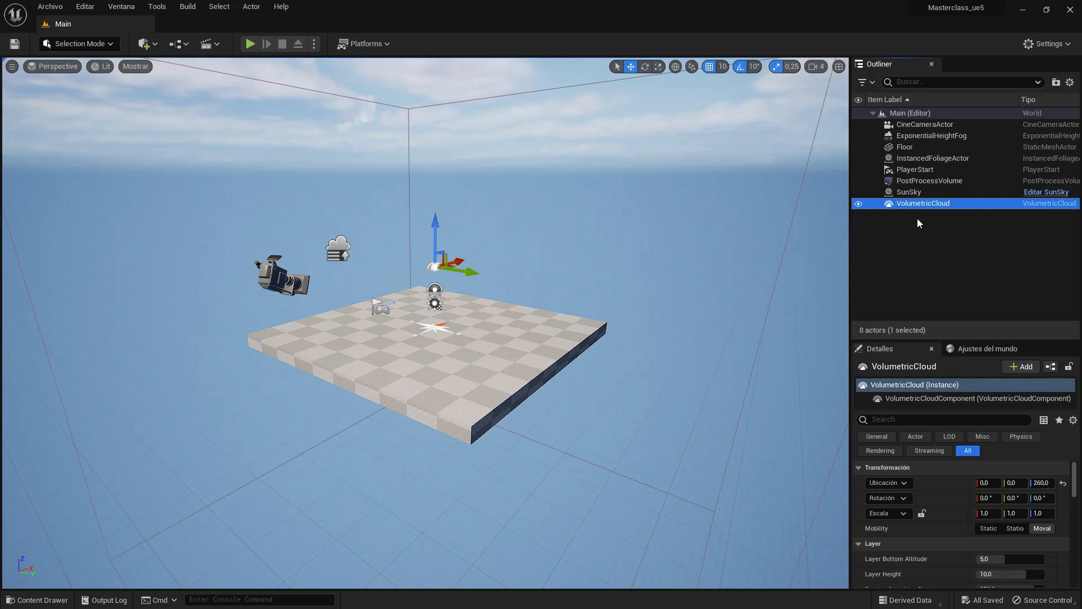
key("Delete")
left_click(911, 194)
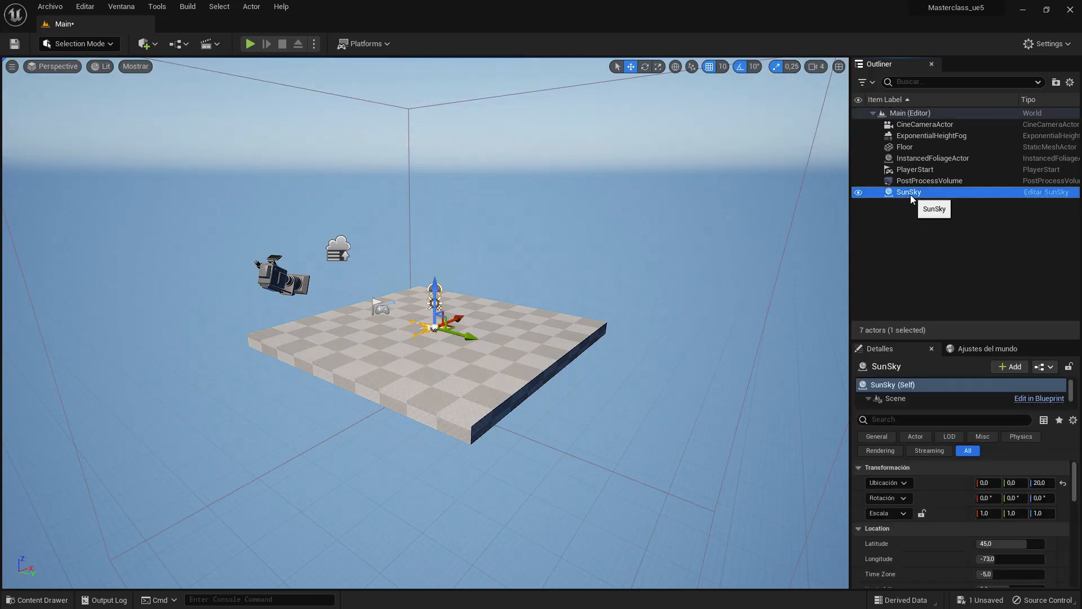
key("Delete")
left_click(917, 171)
key("Delete")
left_click(914, 159)
key("Delete")
left_click(908, 147)
key("Delete")
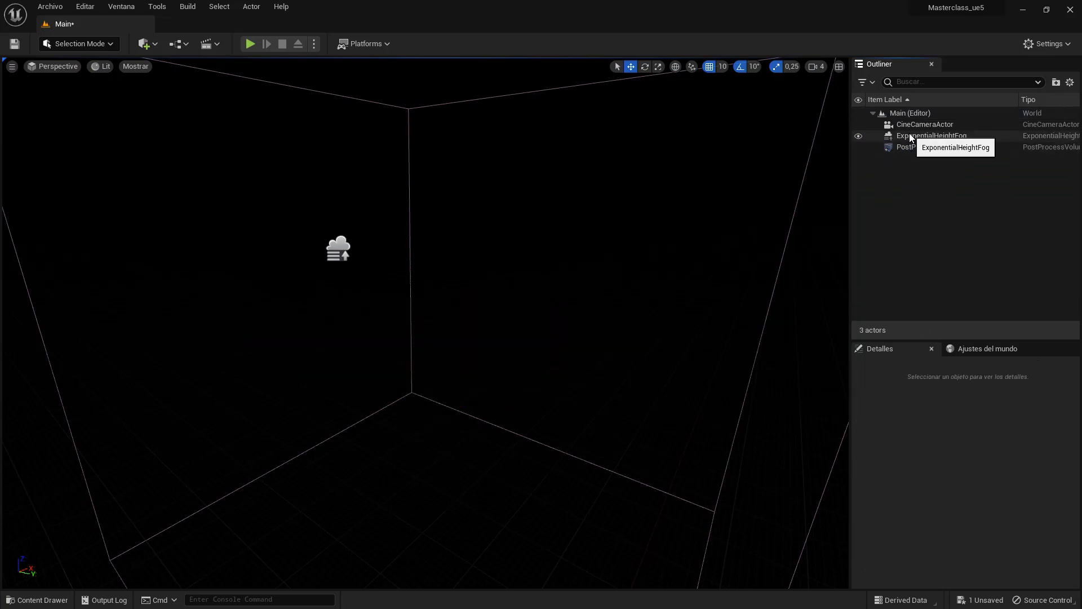
Delete the ExponentialHeightFog and CineCameraActor actors, keeping only the PostProcessVolume.
left_click(909, 136)
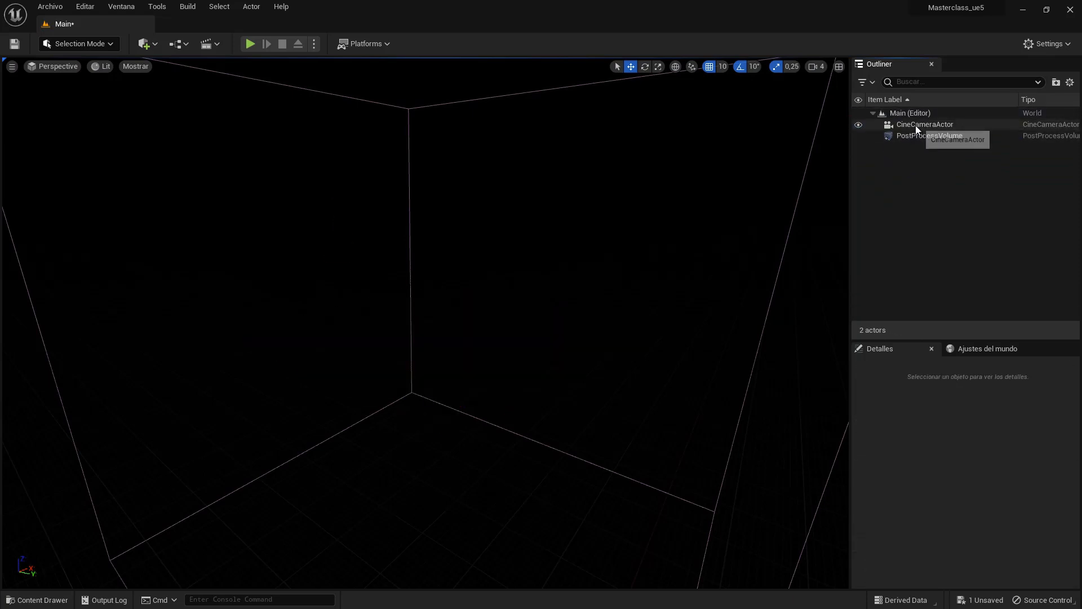
left_click(916, 126)
key("Delete")
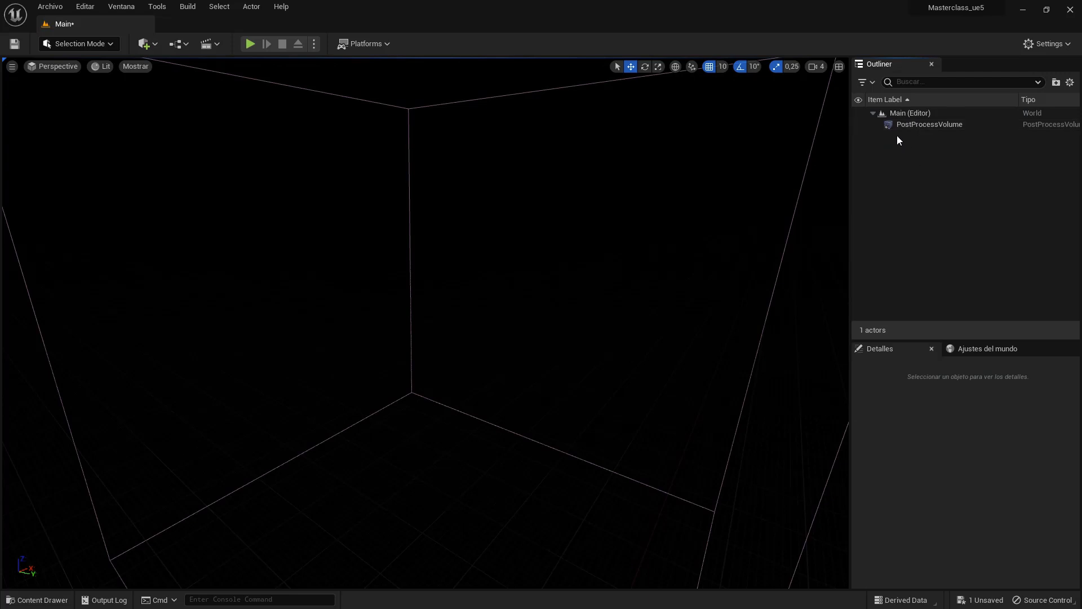
scroll(559, 364, "down", 10)
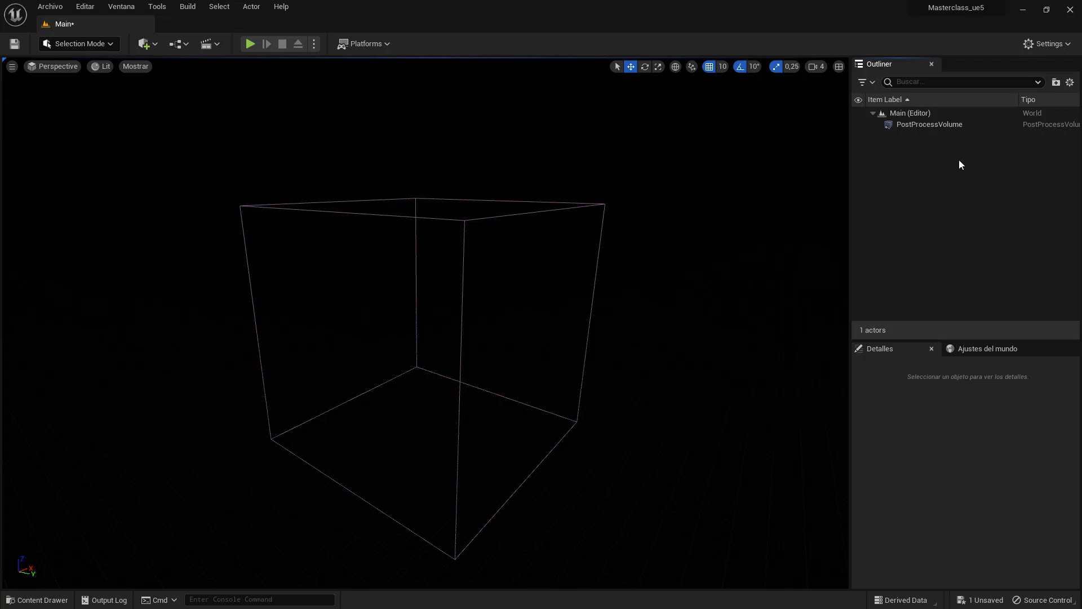
Find the HDRI Backdrop light type and check the status of the HDRIBackdrop plugin.
left_click(155, 44)
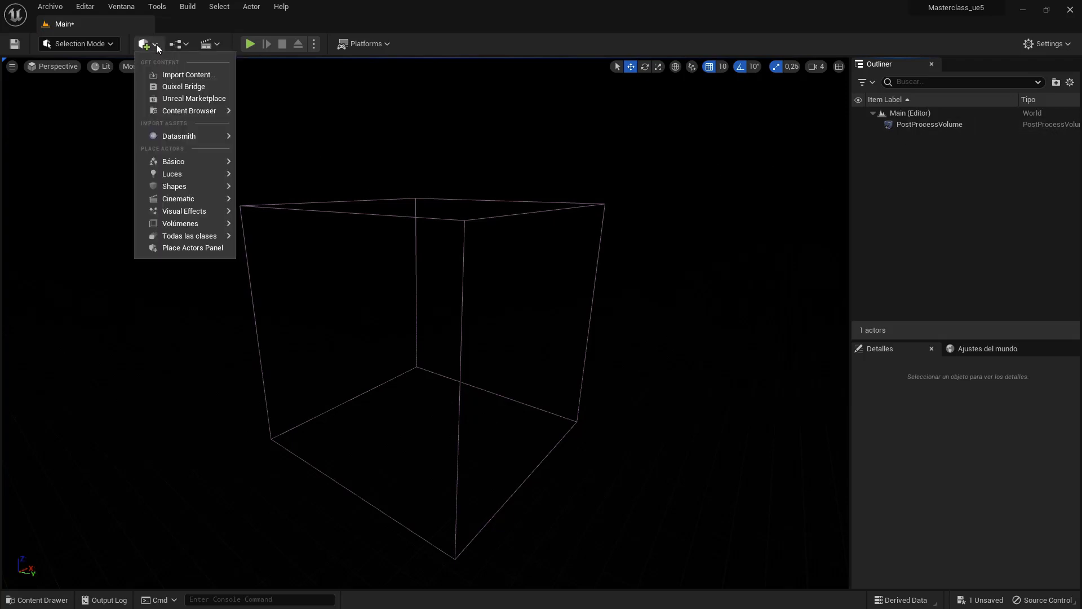
mouse_move(172, 176)
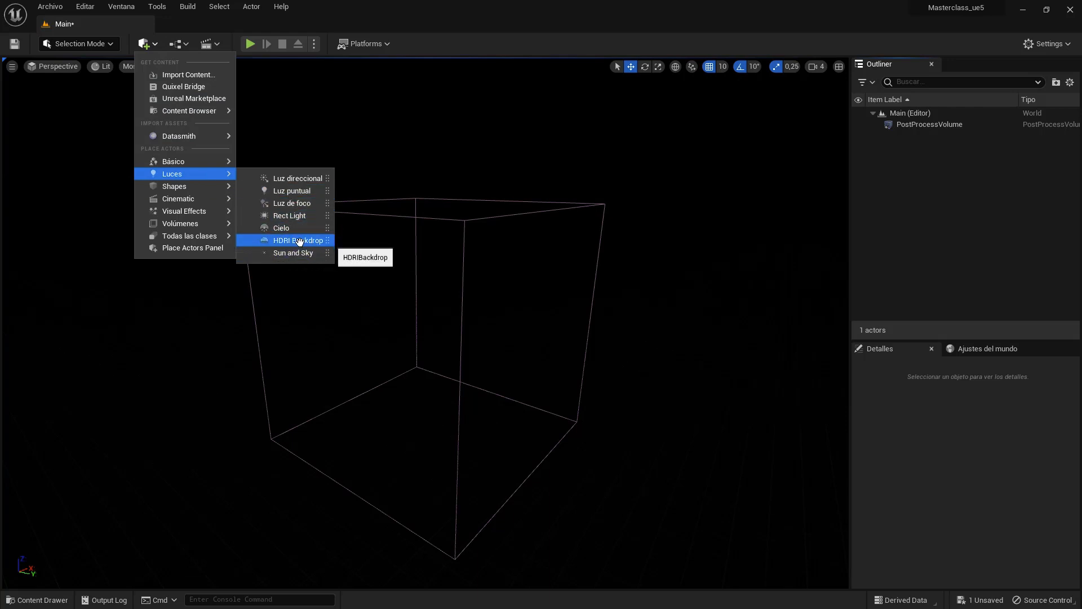
left_click(83, 7)
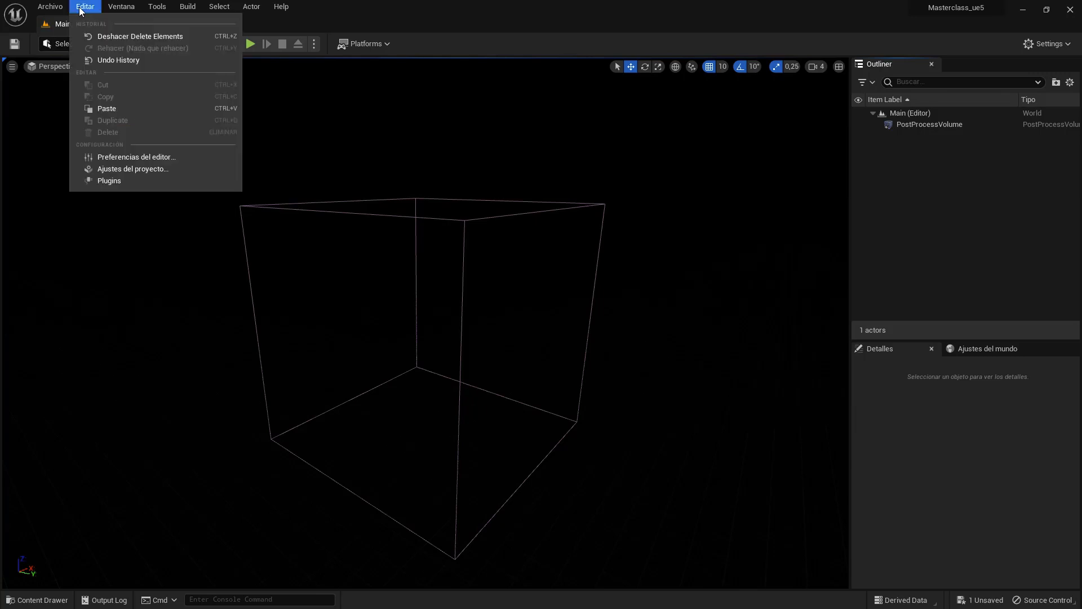
left_click(116, 180)
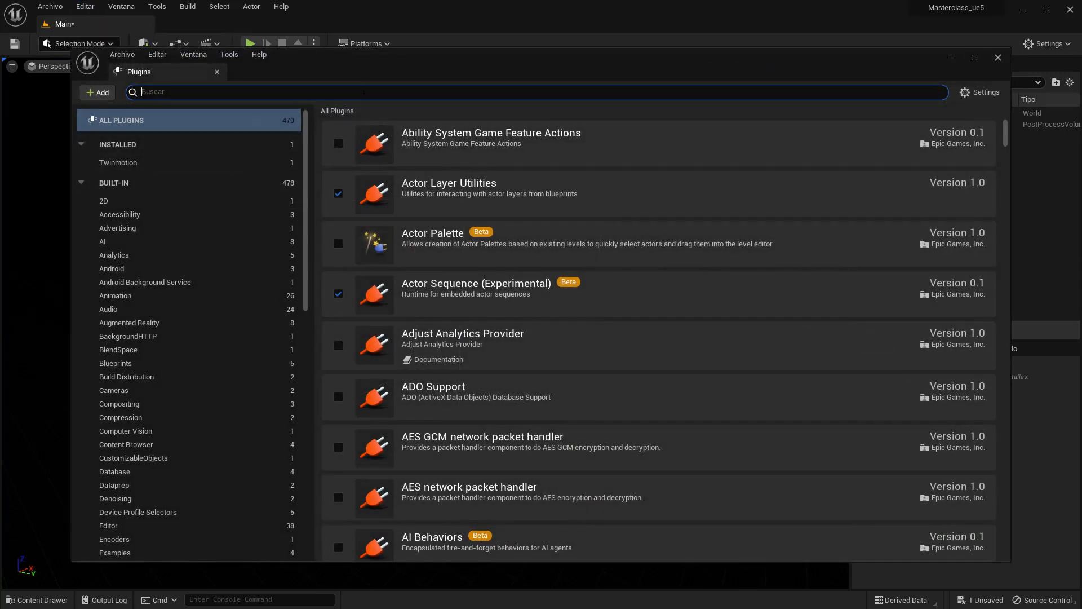
type("hdr")
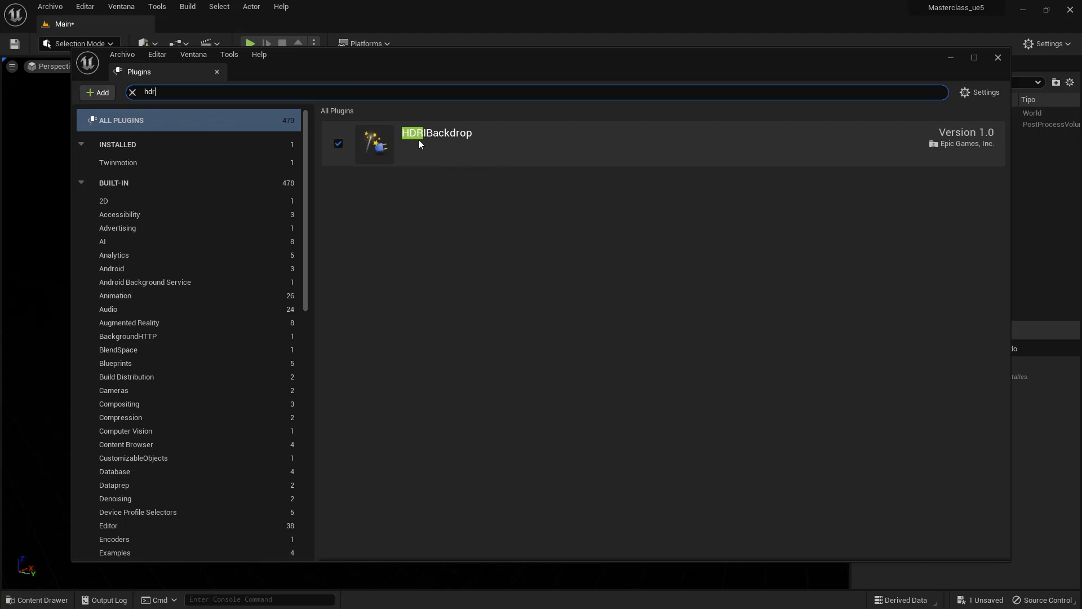
left_click(998, 57)
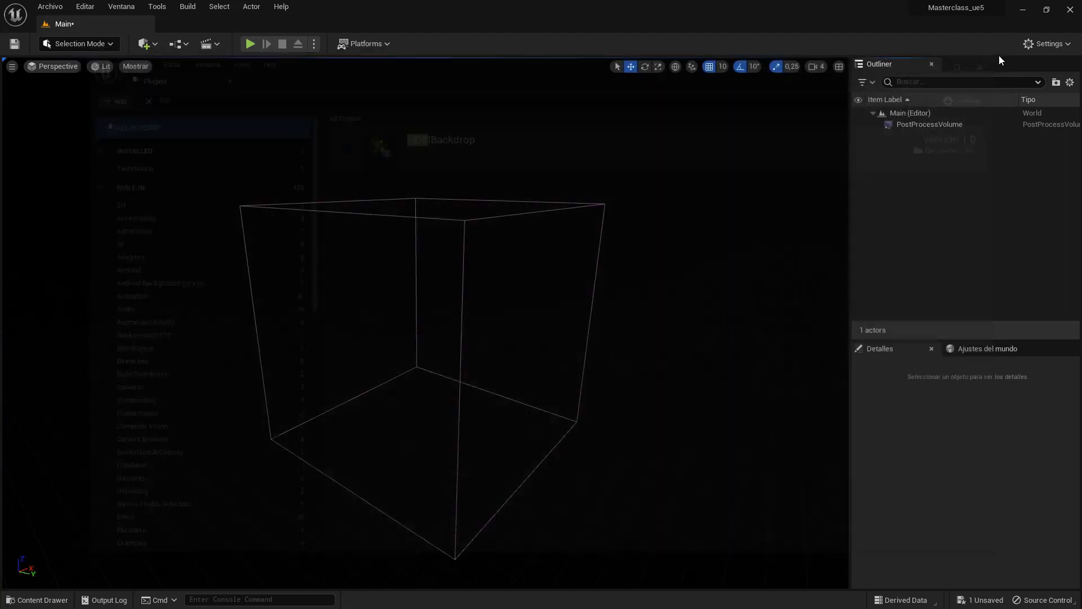
Add an HDRI Backdrop light actor to the level.
left_click(159, 45)
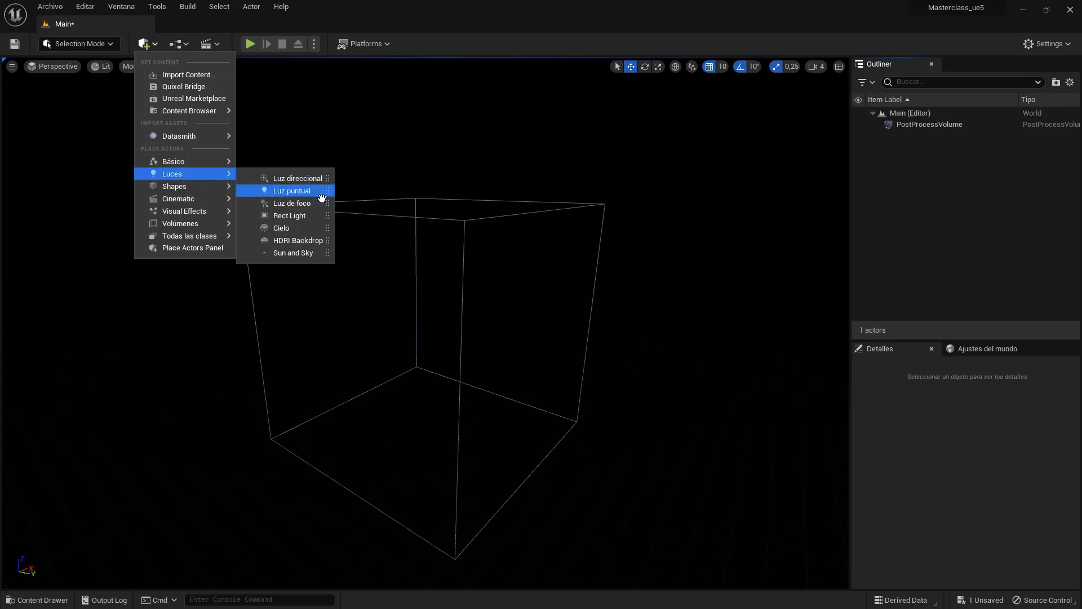
left_click(305, 241)
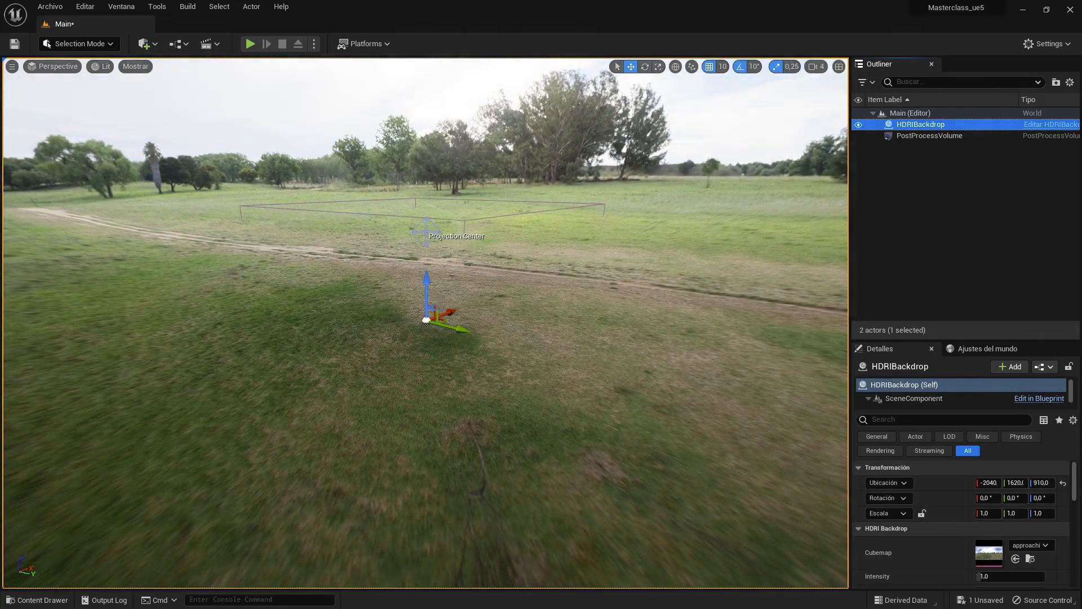
right_click_drag(486, 242, 507, 220)
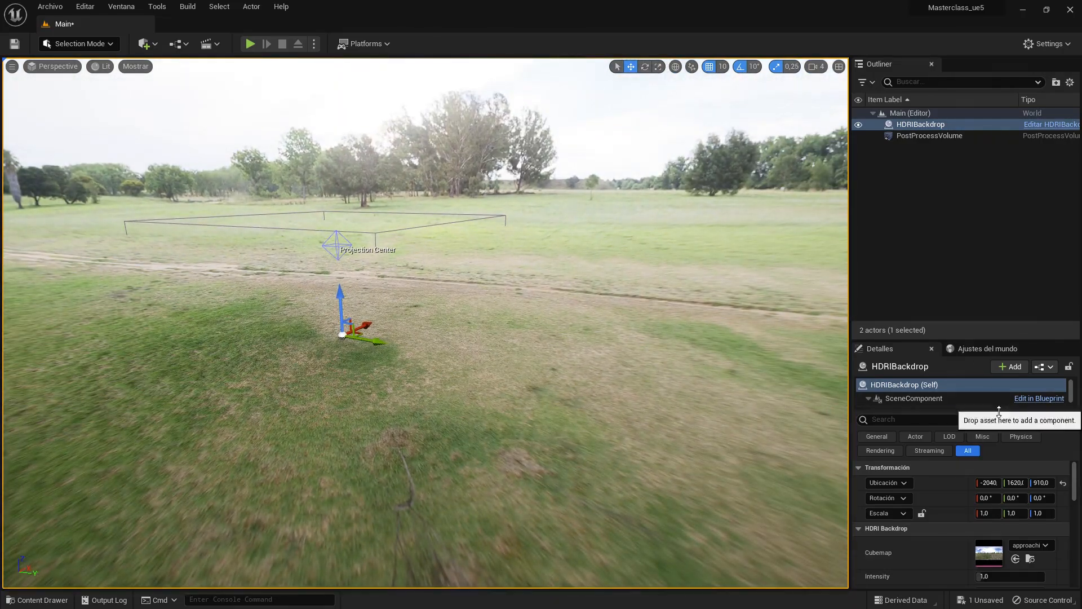
Set the HDRI backdrop's Size to 1500 and nudge it down to 1498.
scroll(972, 542, "down", 3)
left_click(998, 537)
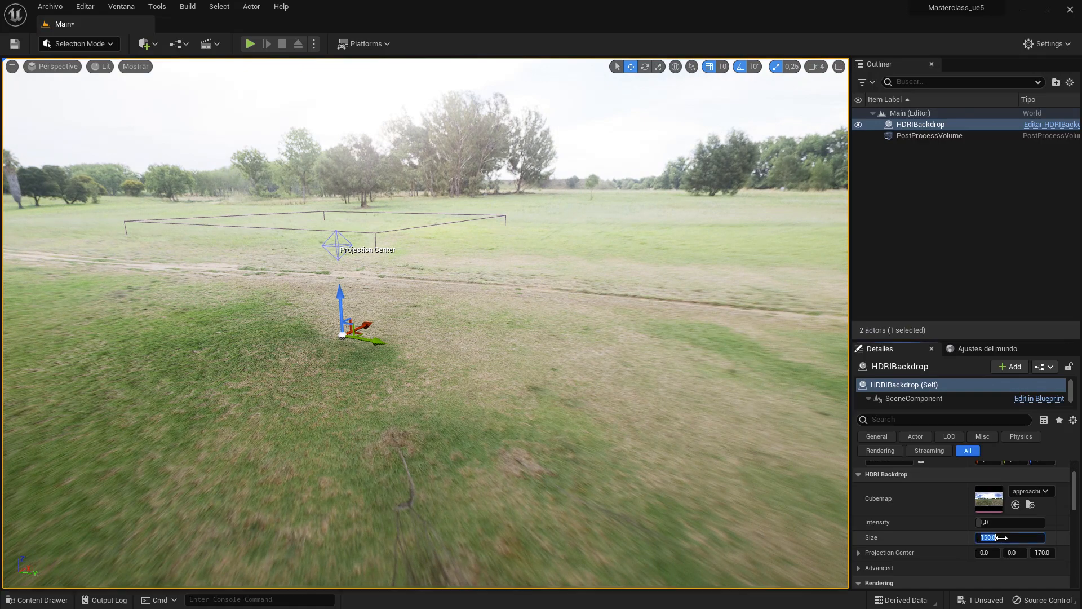
type("1500")
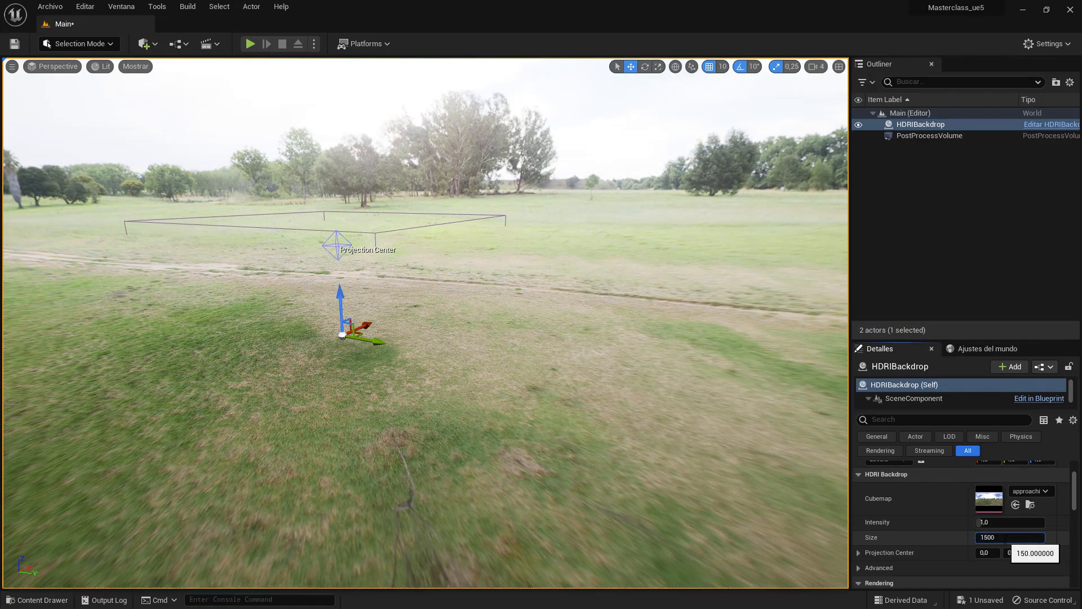
key("Return")
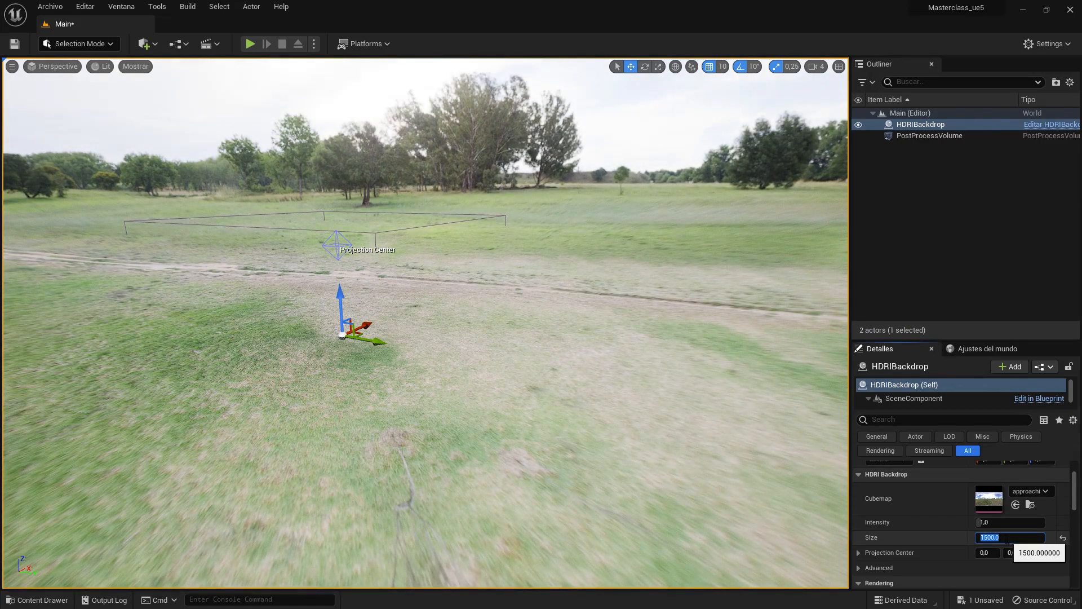
left_click_drag(1008, 539, 1005, 540)
Enable Use Camera Projection in the HDRI backdrop's advanced options.
left_click(858, 568)
scroll(935, 487, "down", 3)
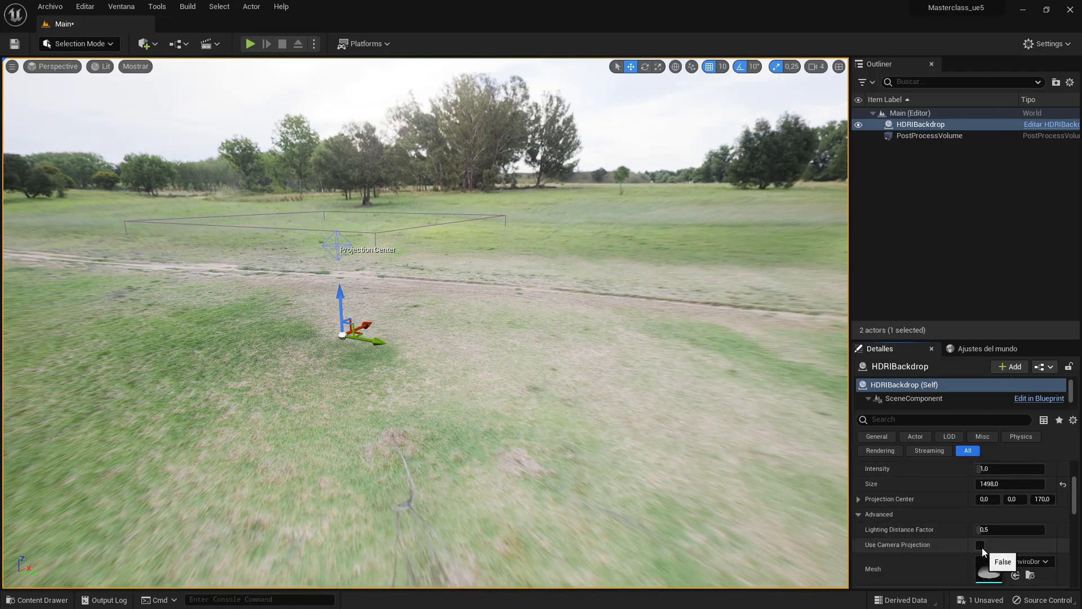
left_click(981, 546)
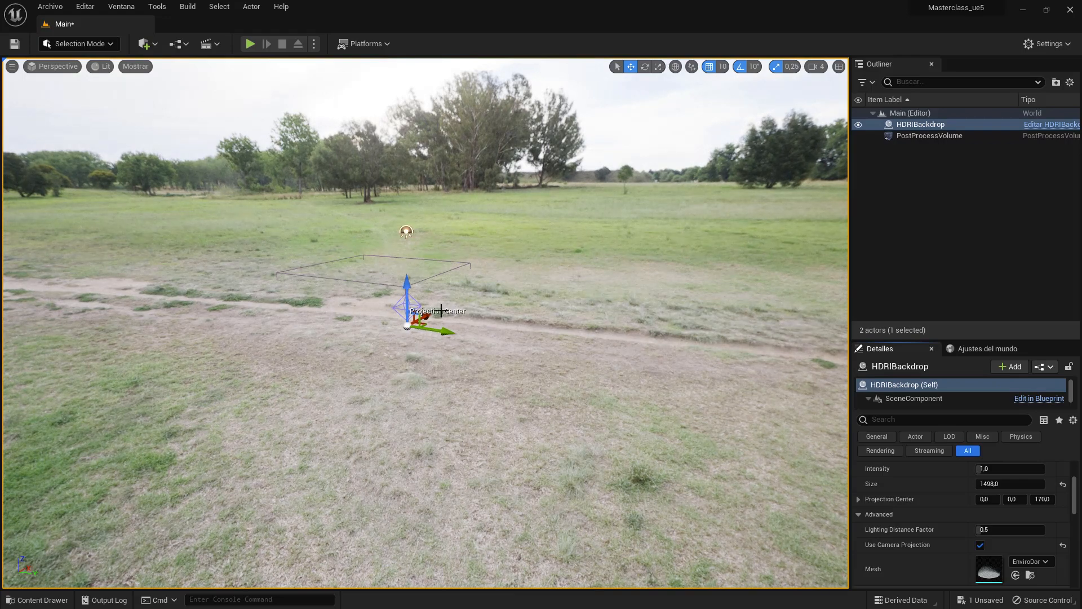
Move the HDRI backdrop down along its vertical axis, below the base of the post process volume.
left_click_drag(407, 288, 432, 500)
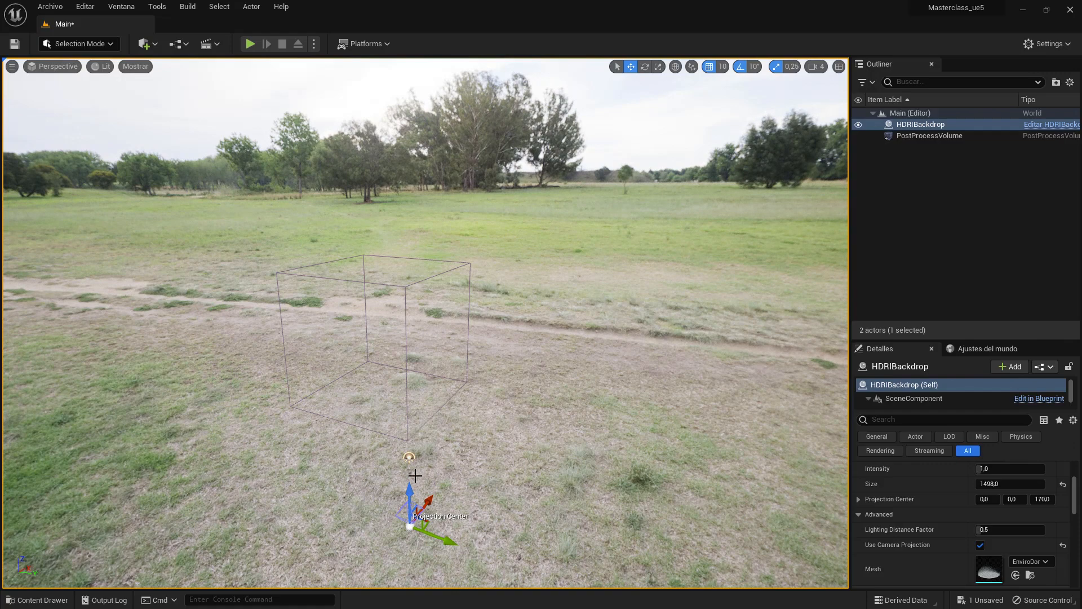
mouse_move(416, 492)
left_mouse_down()
mouse_move(418, 440)
mouse_move(429, 499)
left_mouse_up()
middle_click_drag(570, 370, 524, 423)
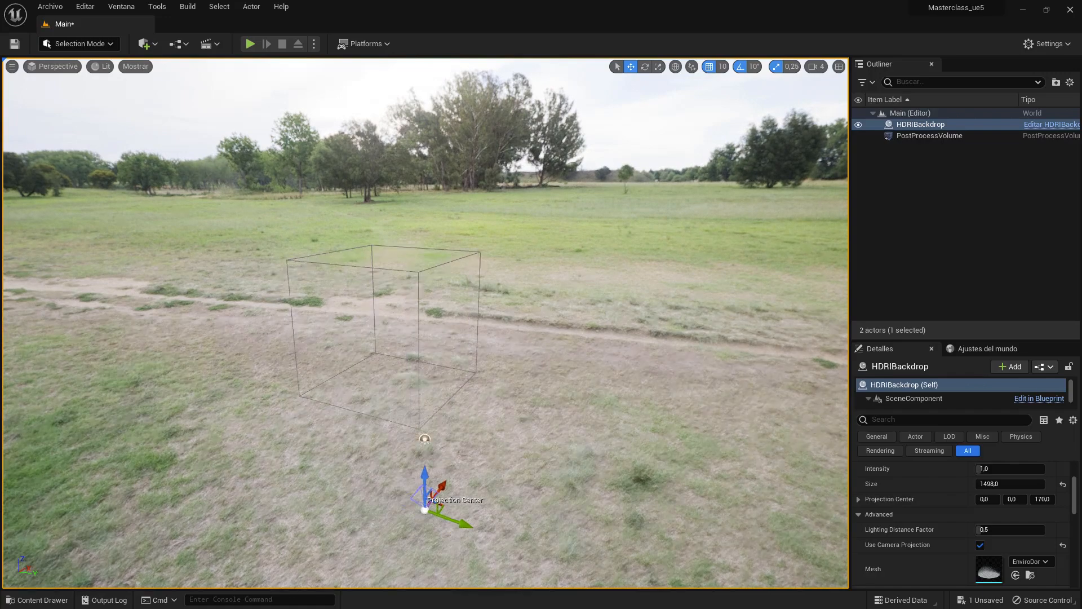
Look around the level to examine the HDRI backdrop's ground and surroundings from different angles.
left_click_drag(631, 267, 649, 233)
middle_click_drag(619, 308, 599, 319)
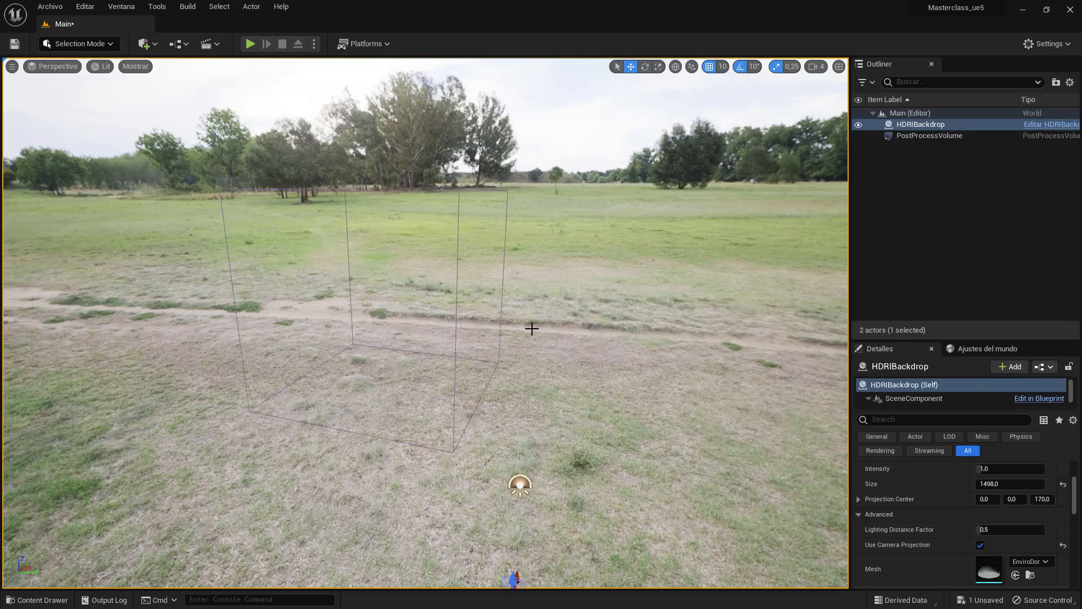
left_click(440, 8)
right_click_drag(603, 327, 557, 334)
key("a")
key("d")
key("s")
key("d")
key("d")
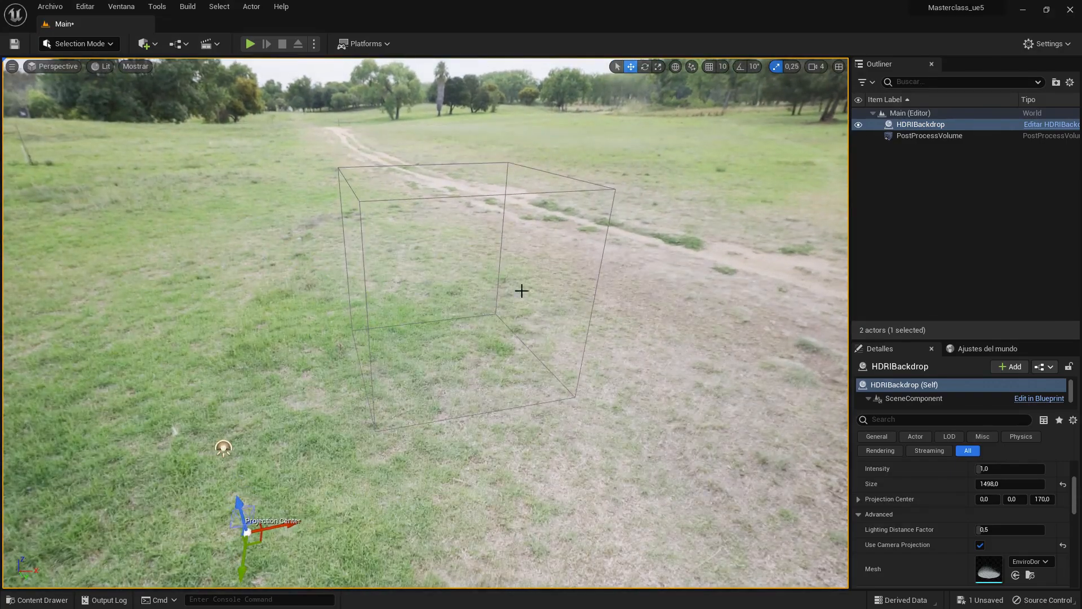
Start a Datasmith file import with the APARTAMENTO file from the desktop's DATASMITH folder.
left_click(155, 44)
mouse_move(165, 140)
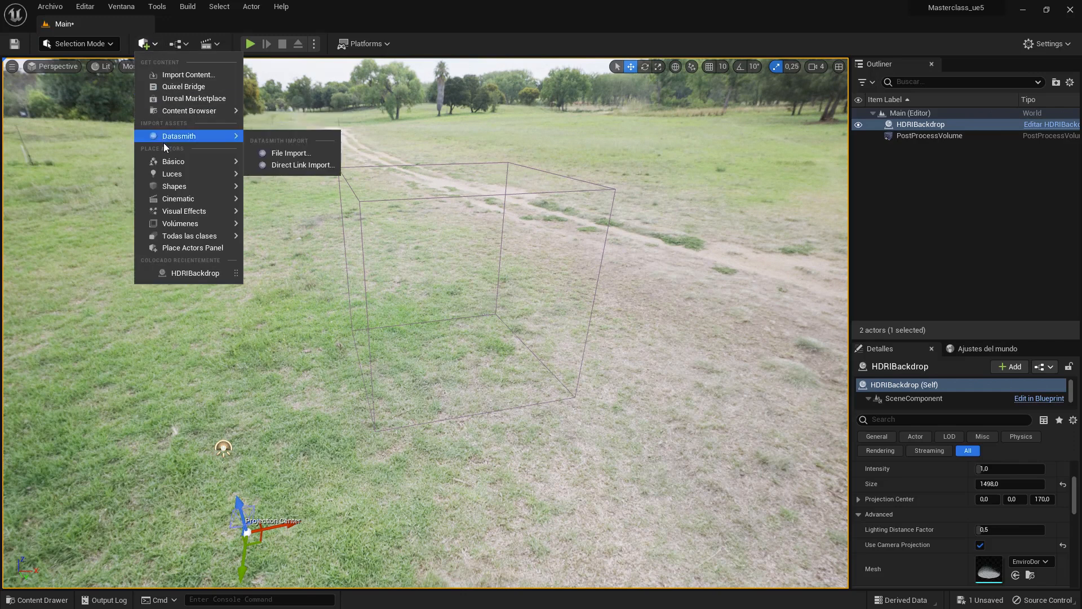
left_click(307, 151)
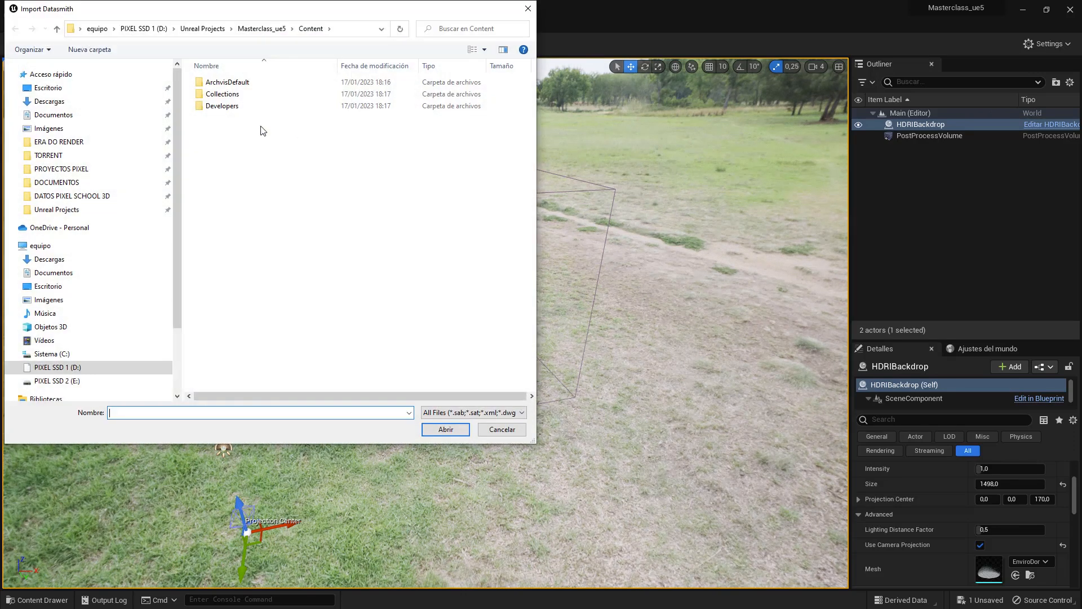
left_click(51, 89)
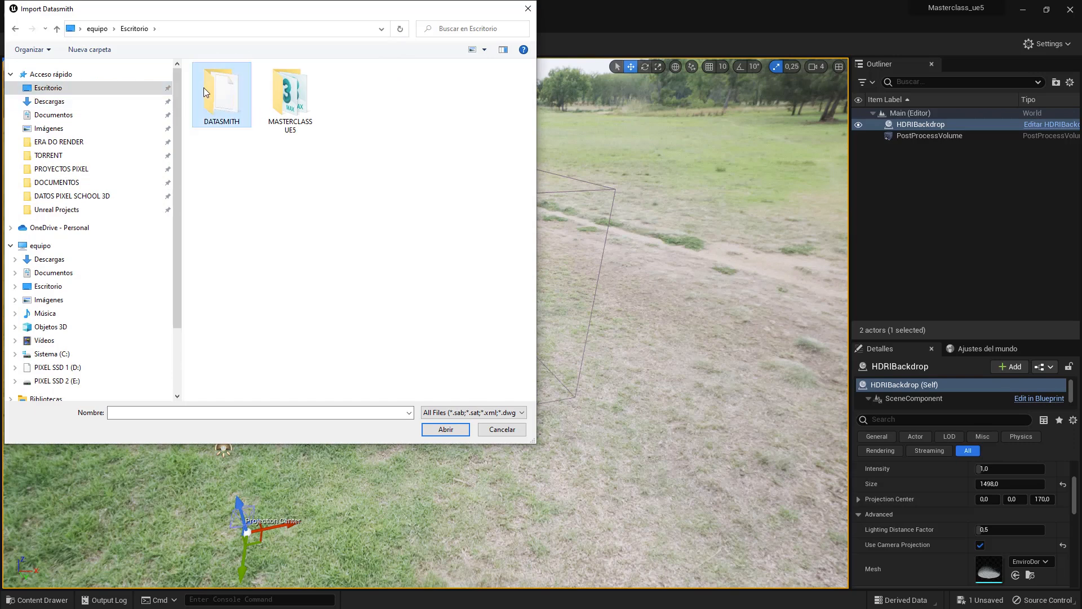
double_click(251, 110)
left_click(234, 95)
left_click(440, 429)
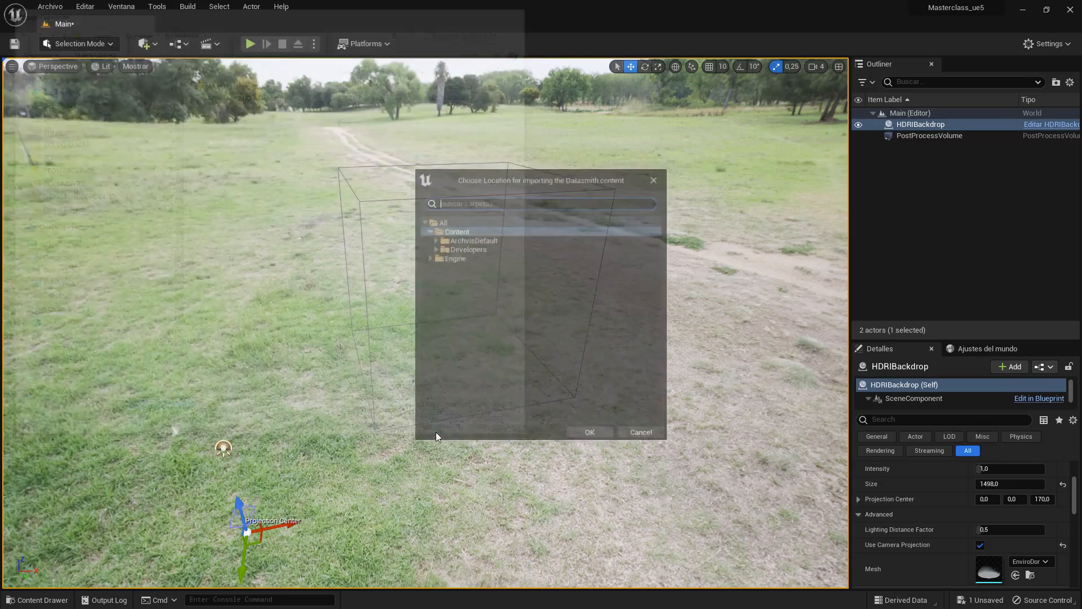
Create a folder named apartamento inside Content and use it as the import location.
right_click(456, 230)
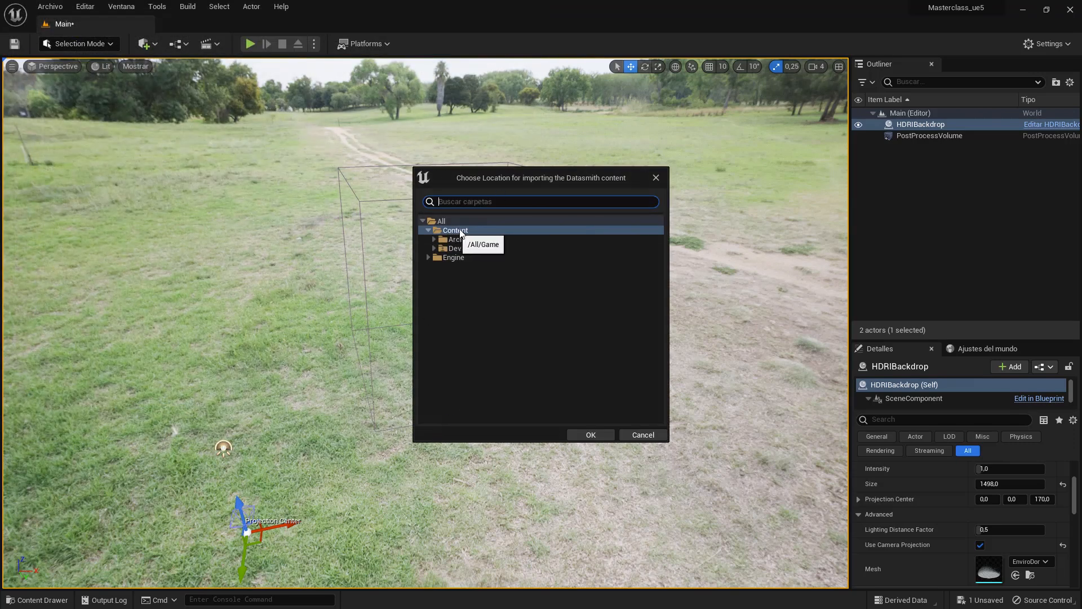
left_click(522, 240)
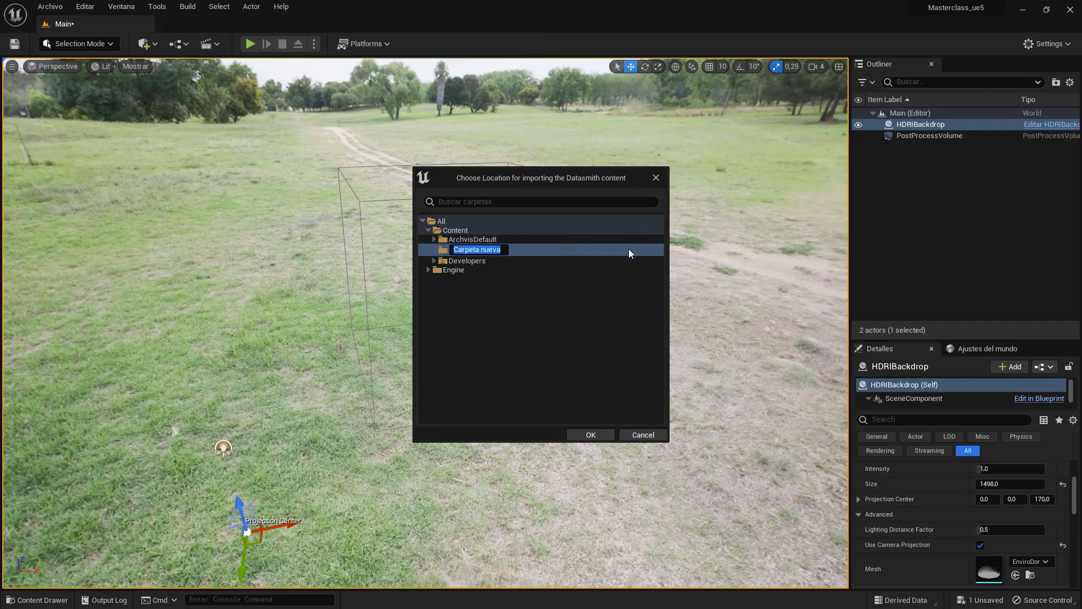
type("apartamento")
key("Return")
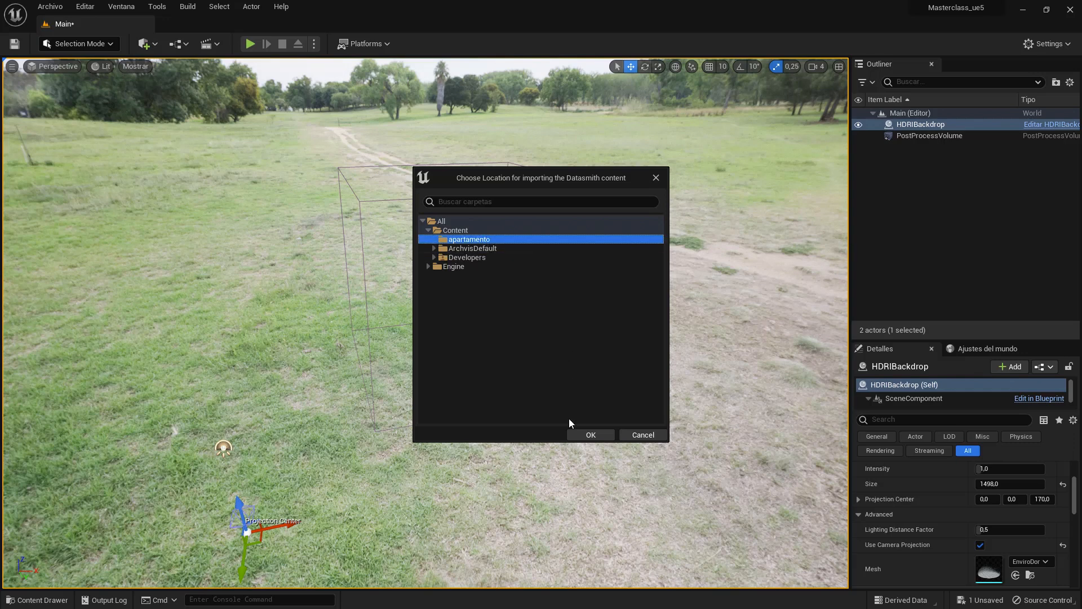
left_click(580, 436)
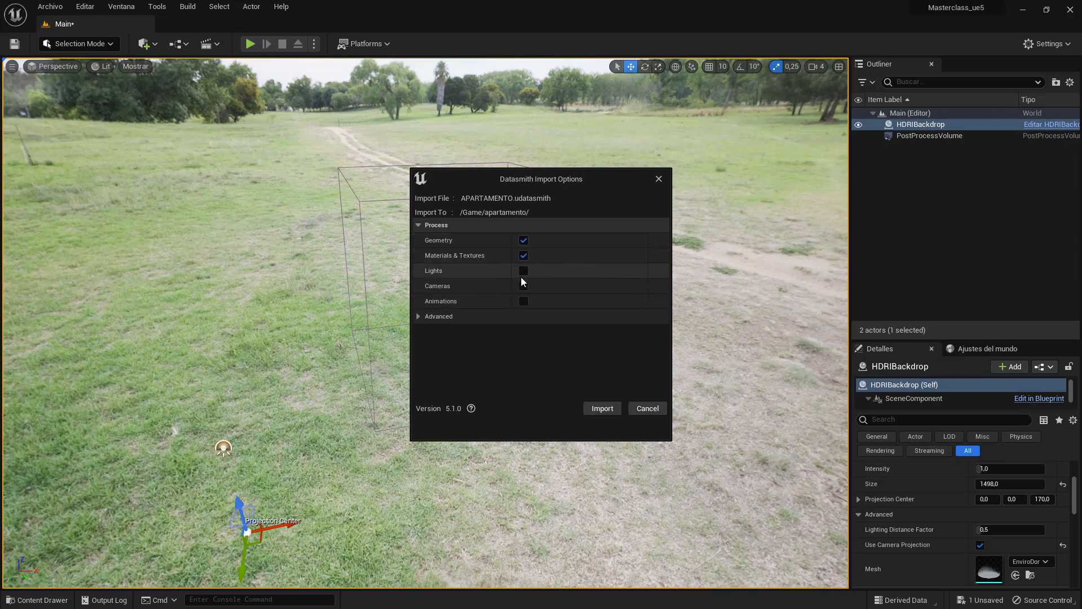
Import the apartment with Geometry and Materials & Textures, leaving lights, cameras, animations and Generate Lightmap UVs off.
left_click(416, 313)
left_click(419, 331)
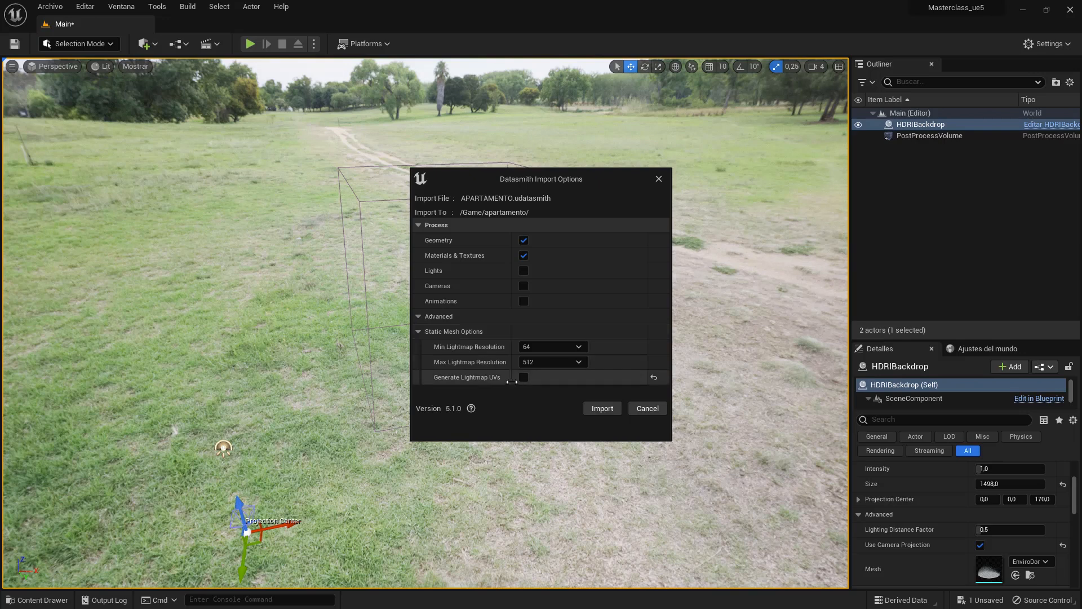
left_click(607, 408)
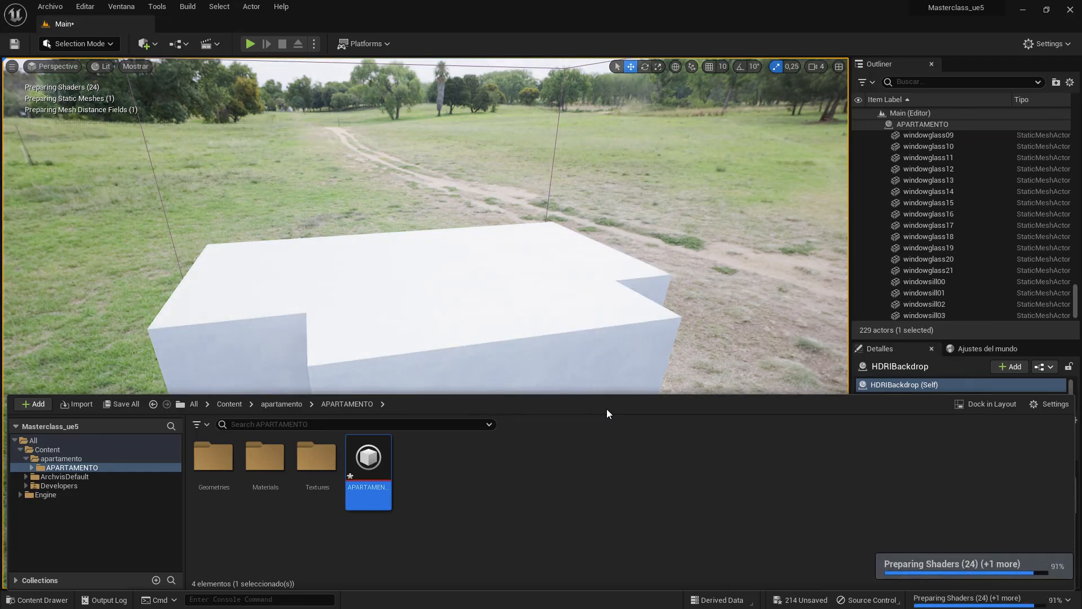
middle_click_drag(705, 170, 743, 155)
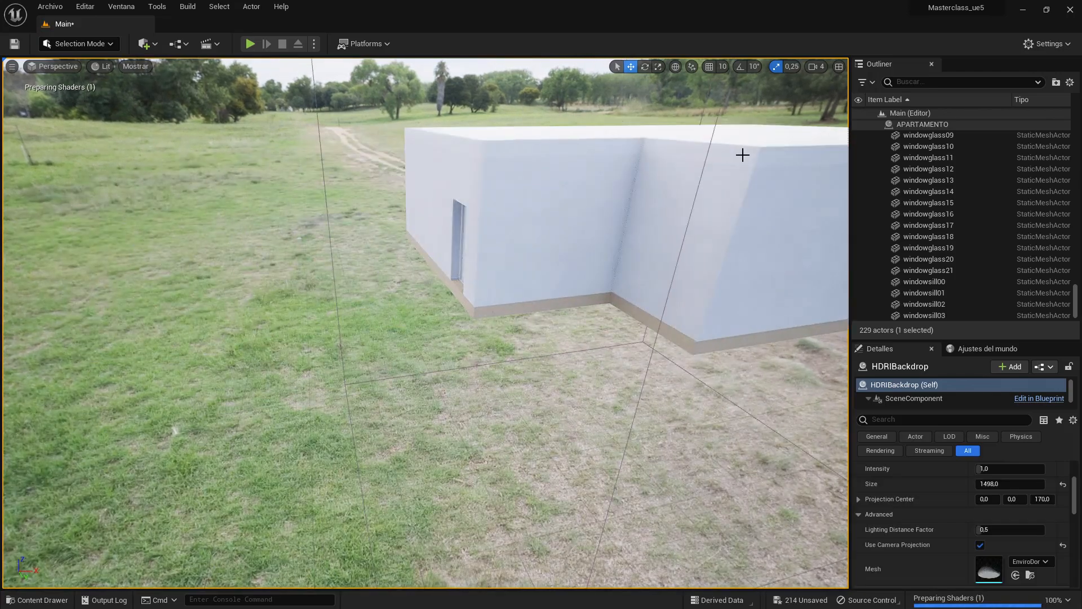
Examine the imported apartment from outside and in the four-view layout to check its placement within the HDRI backdrop.
right_click_drag(743, 155, 840, 135)
key("a")
right_click_drag(448, 249, 539, 248)
key("d")
left_click(839, 66)
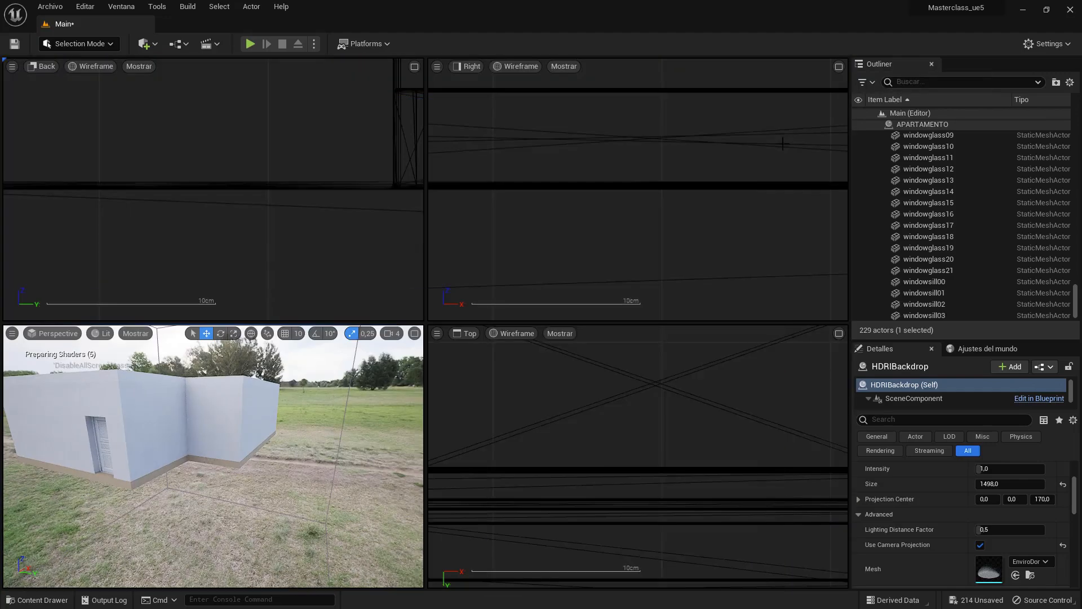
scroll(614, 406, "down", 10)
scroll(615, 406, "down", 10)
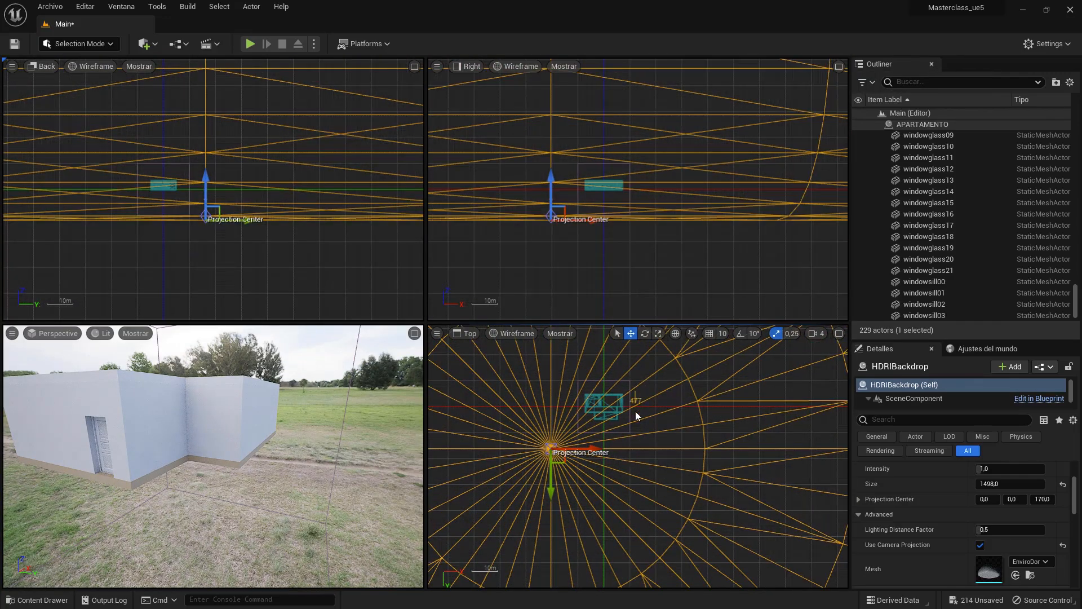
scroll(637, 407, "up", 5)
right_click_drag(631, 381, 651, 483)
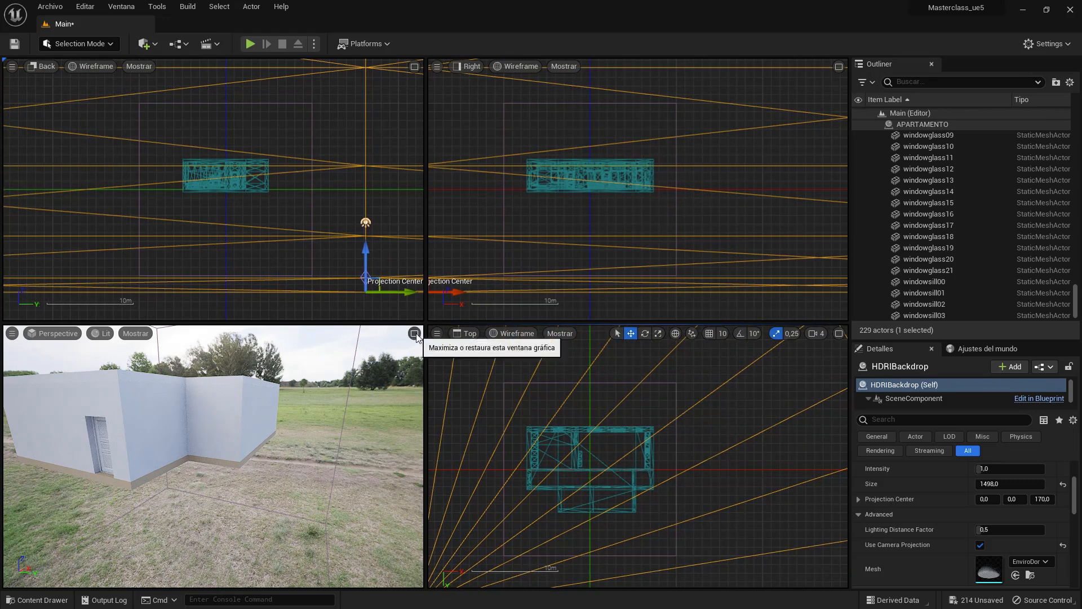
Return to the full perspective view and inspect the apartment's interior, including the kitchen and living room.
left_click(415, 333)
right_click_drag(488, 306, 564, 289)
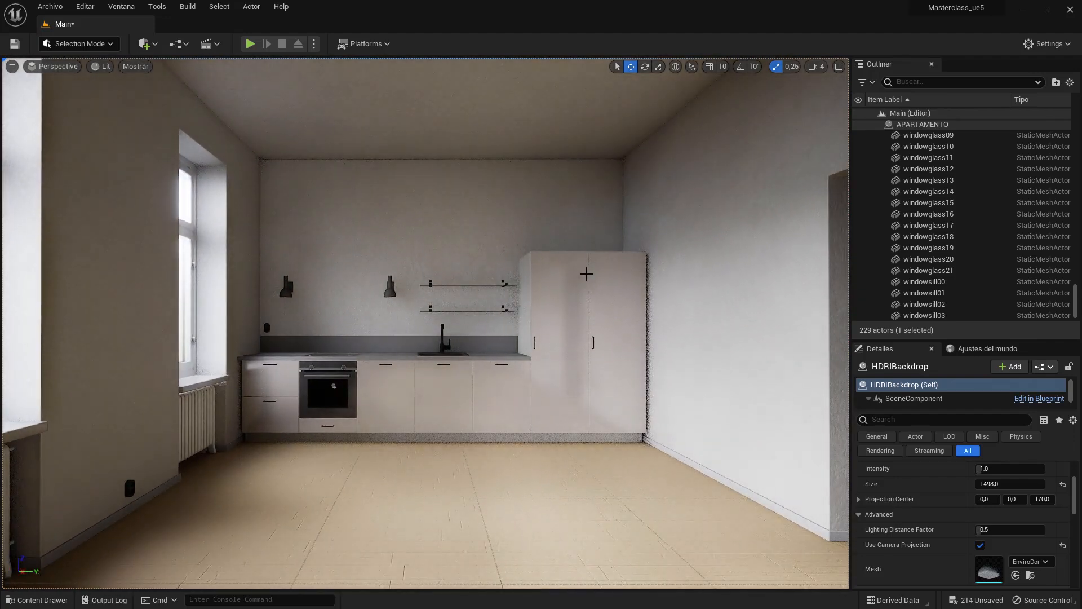
right_click_drag(604, 338, 494, 340)
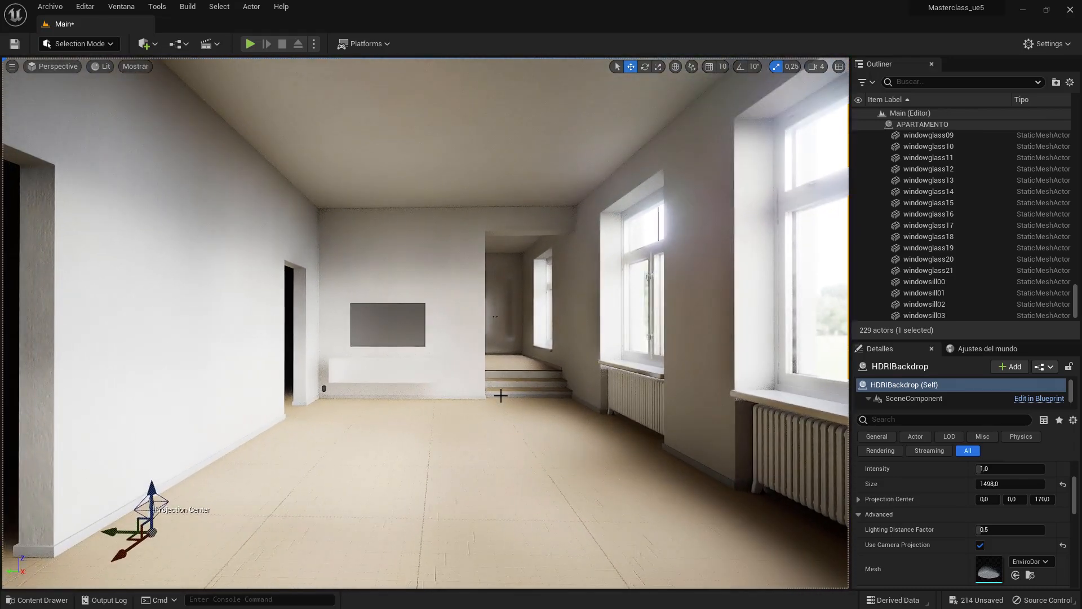
Set the HDRI backdrop's intensity to 0.5.
right_click_drag(375, 399, 403, 425)
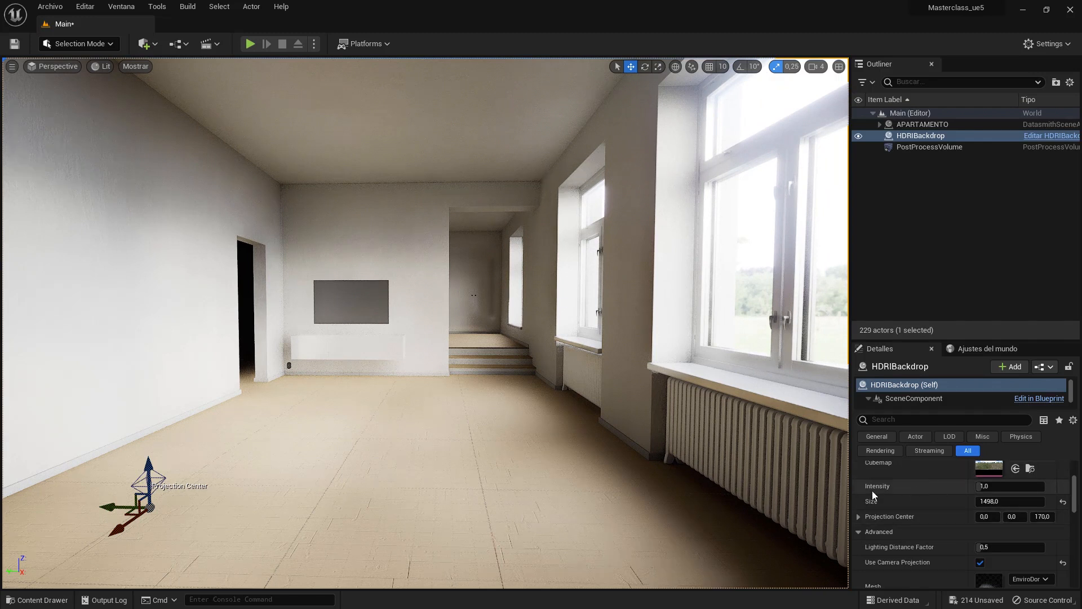
left_click(979, 486)
key("Return")
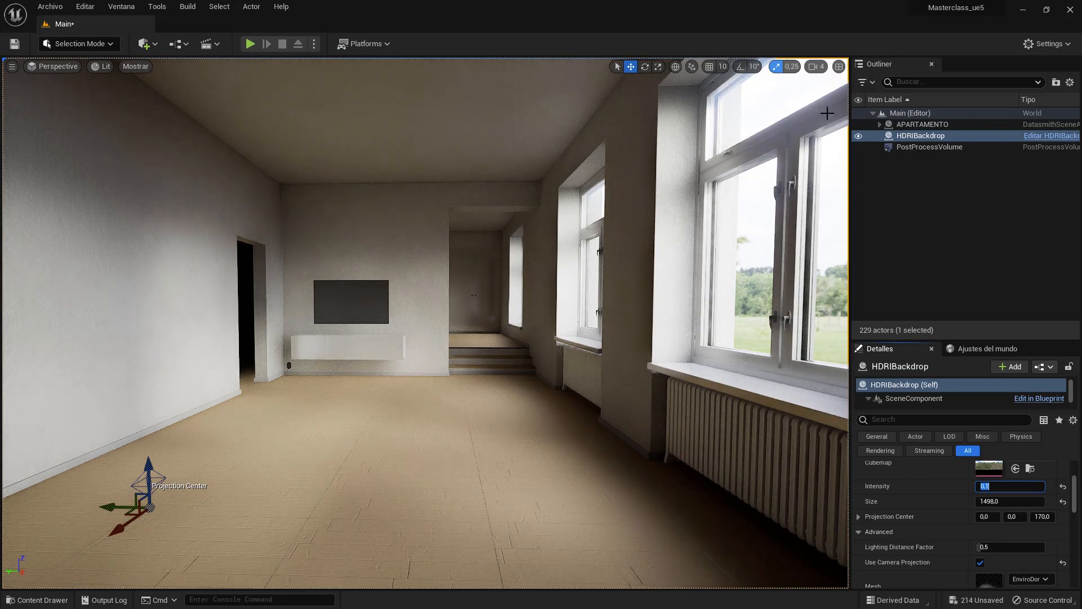
Set the exposure metering mode of the PostProcessVolume to Manual.
left_click(927, 147)
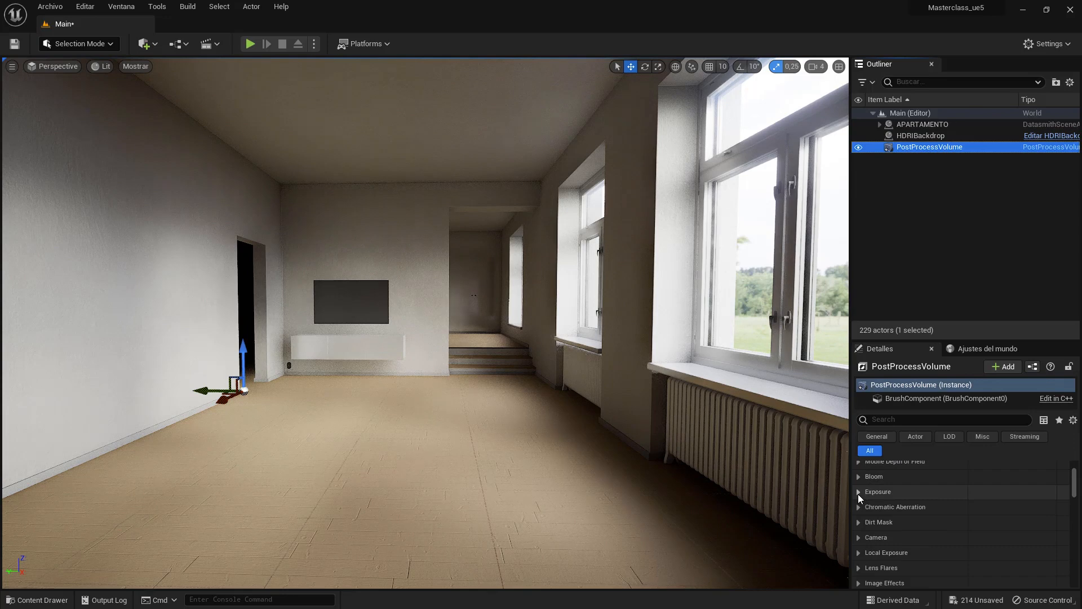
left_click(858, 492)
left_click(1023, 510)
left_click(997, 539)
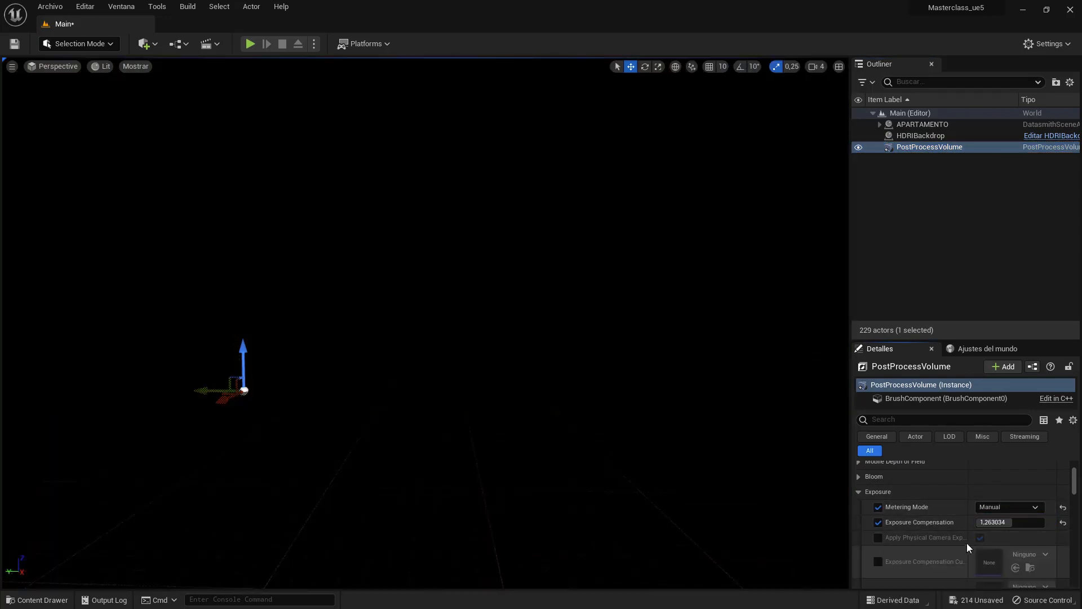
Try exposure compensation values of 16 and 17 on the PostProcessVolume, and settle on 18.
type("16")
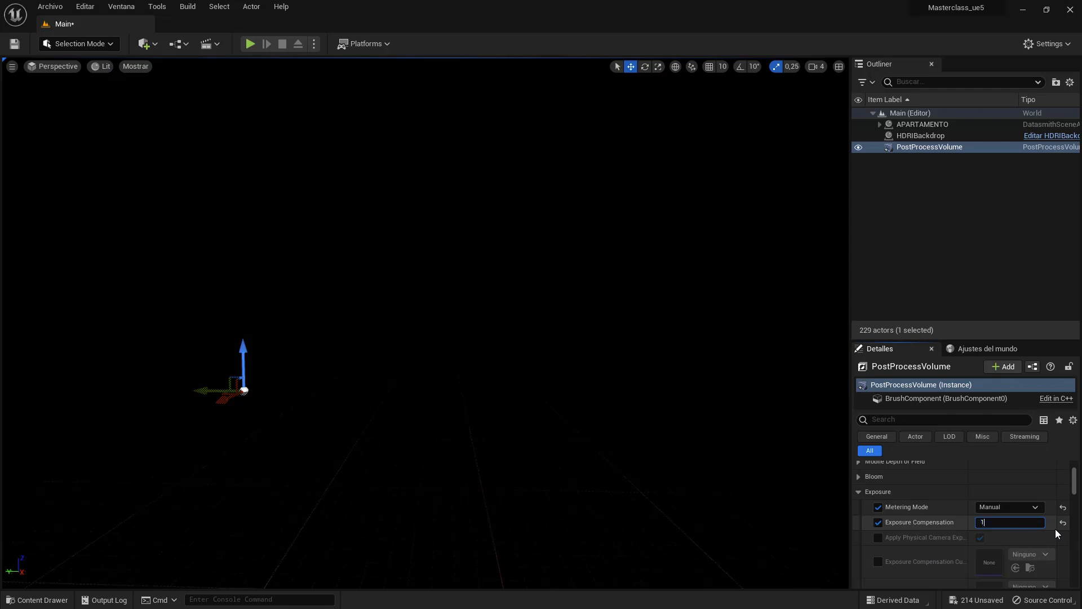
key("Return")
type("18")
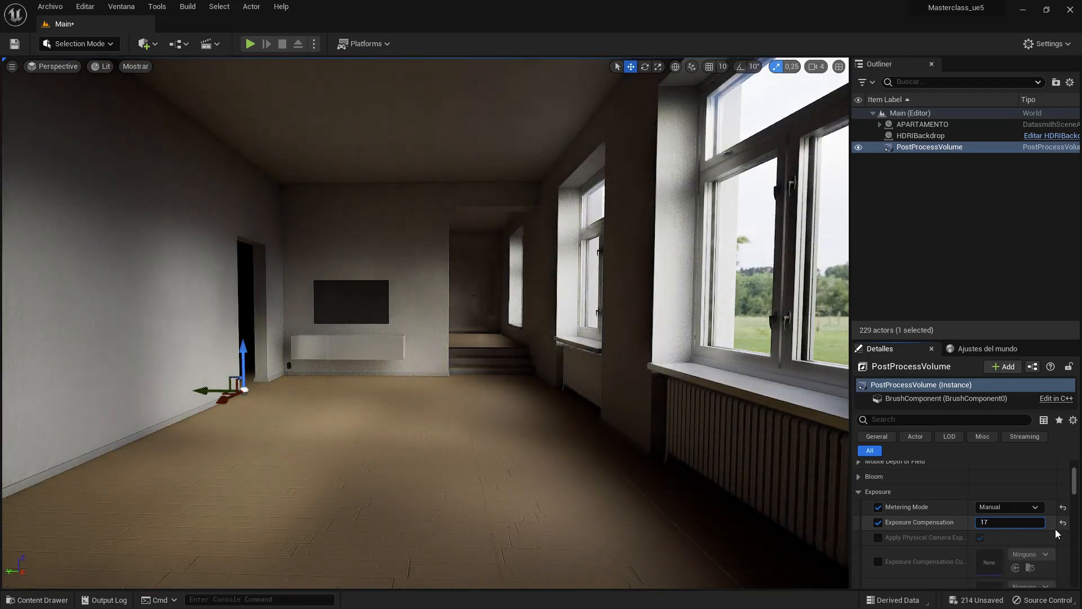
key("Return")
type("18")
key("Return")
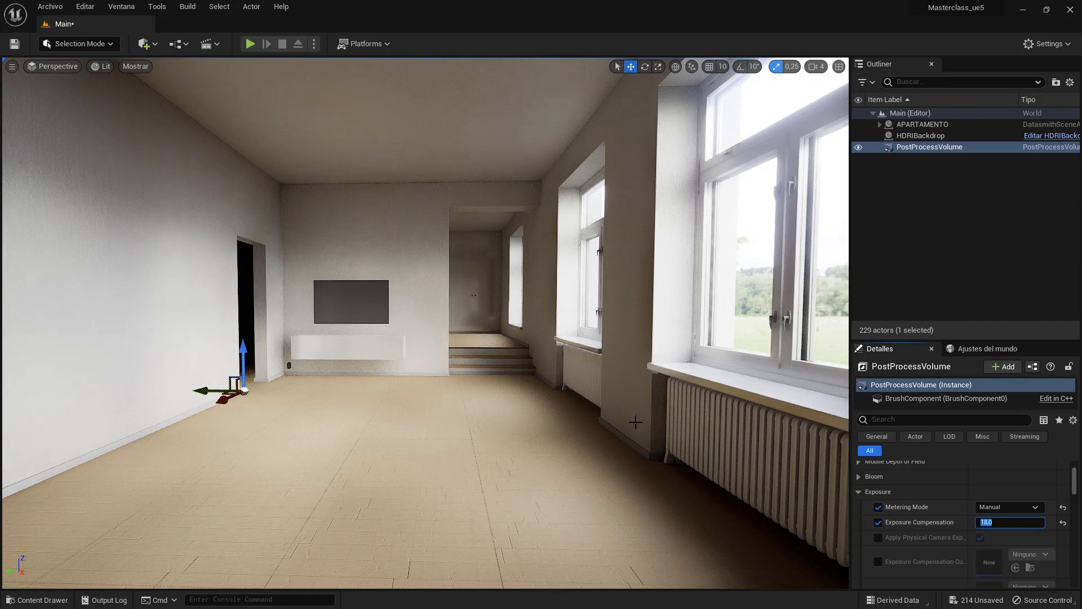
Look around the living room to examine the interior lighting, windows and floor.
middle_click_drag(600, 412, 581, 423)
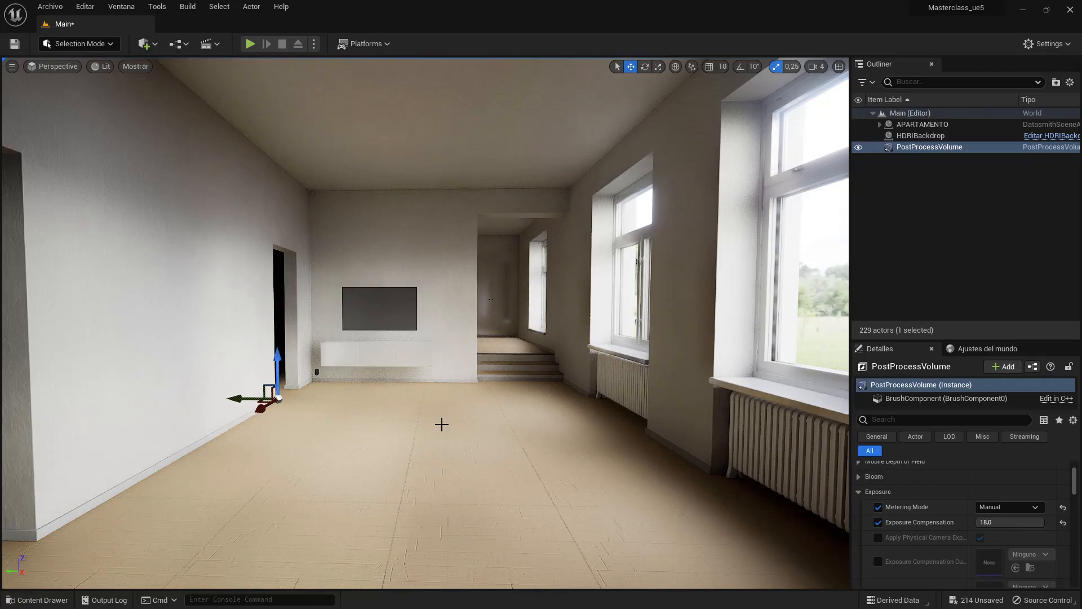
mouse_move(437, 420)
left_mouse_down()
mouse_move(425, 327)
mouse_move(811, 325)
mouse_move(462, 327)
mouse_move(430, 300)
mouse_move(452, 415)
left_mouse_up()
middle_click_drag(451, 416, 583, 415)
key("a")
right_click_drag(425, 327, 459, 311)
right_click_drag(462, 408, 461, 415)
mouse_move(461, 416)
left_mouse_down()
mouse_move(463, 514)
mouse_move(454, 383)
mouse_move(461, 512)
mouse_move(459, 435)
left_mouse_up()
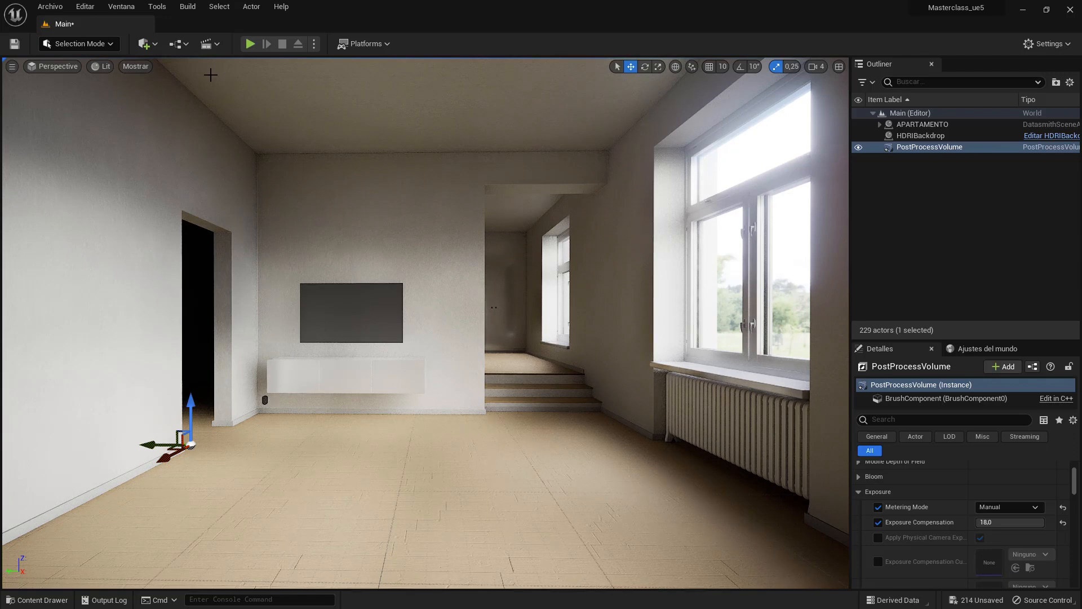
Open Quixel Bridge and browse the locally downloaded Megascans for a wood floor surface.
left_click(155, 44)
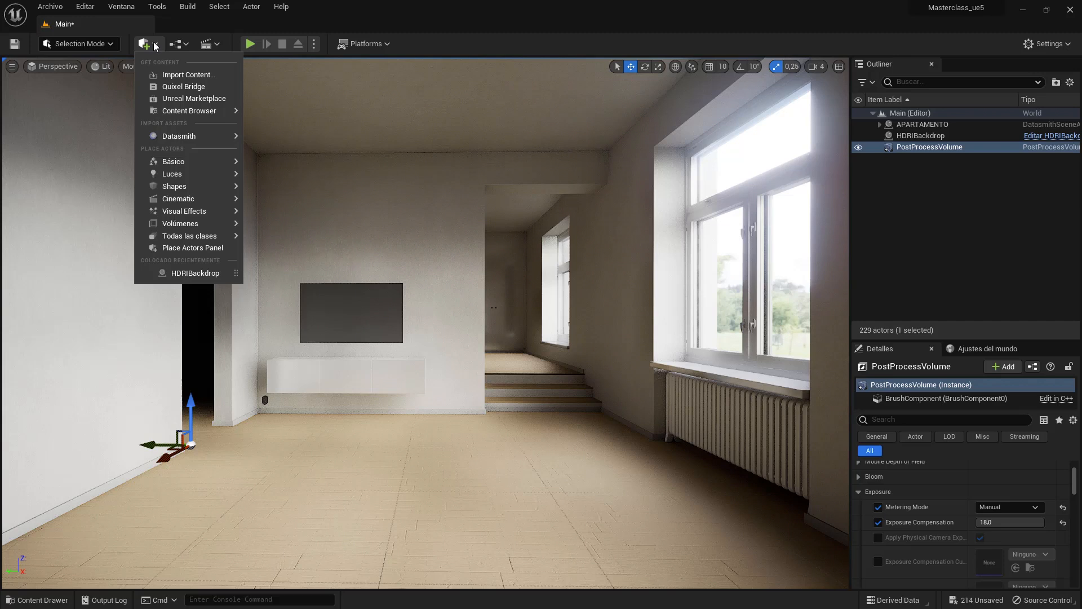
left_click(181, 86)
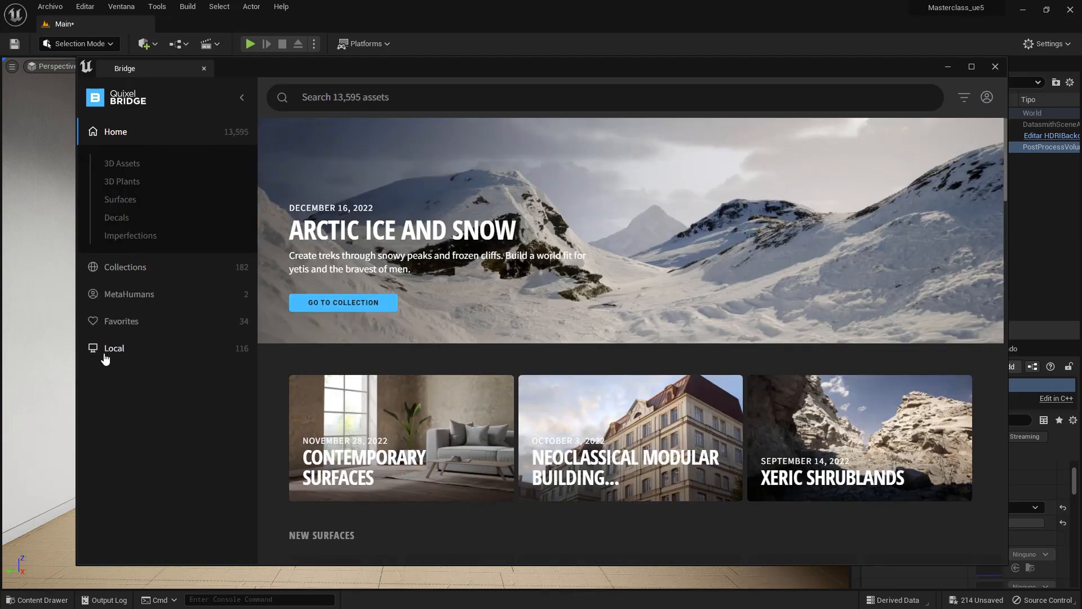
left_click(106, 350)
scroll(468, 333, "down", 5)
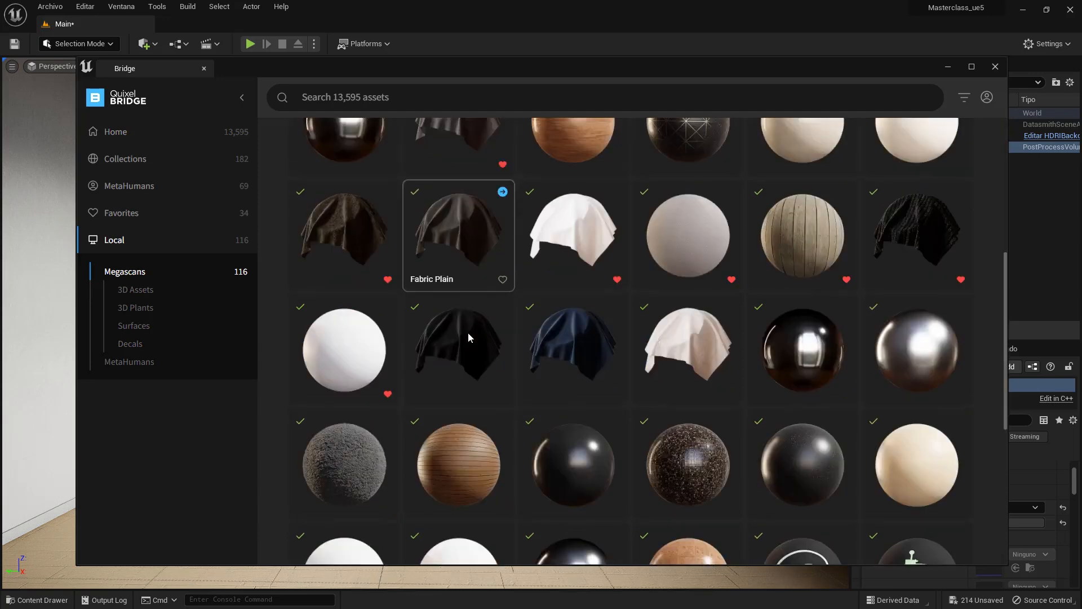
scroll(469, 336, "down", 3)
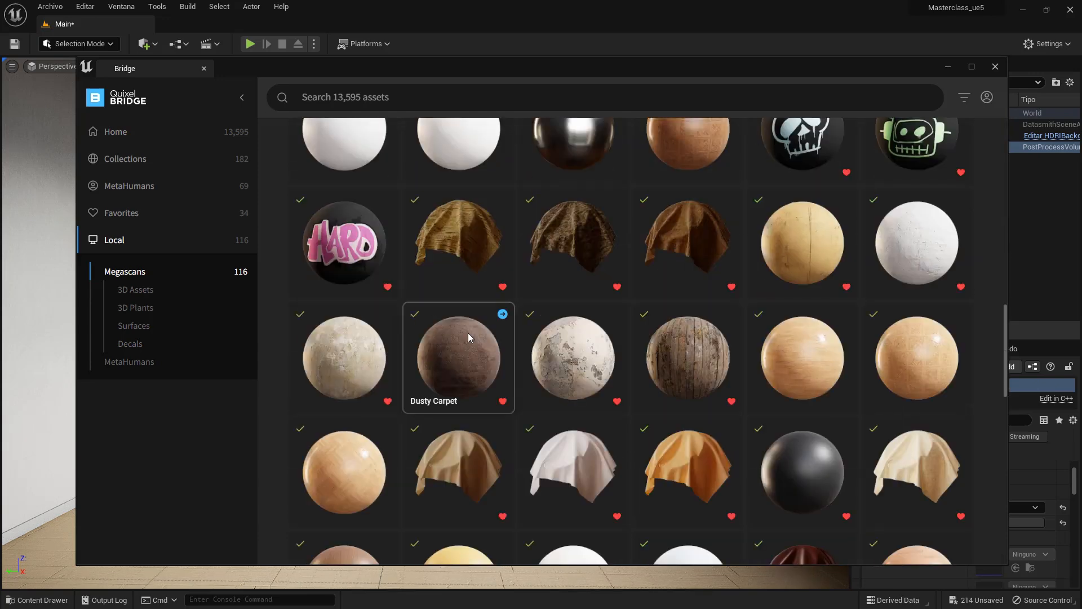
scroll(468, 337, "down", 8)
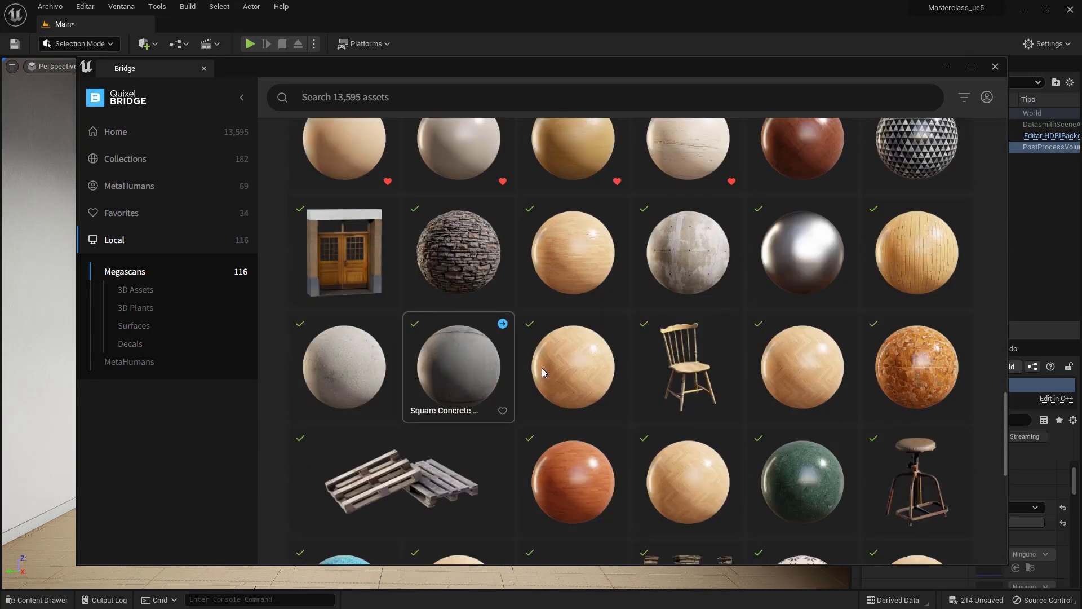
Add the Double Herringbone Chestnut Parquet surface to the project at Highest Quality and close Bridge.
left_click(580, 371)
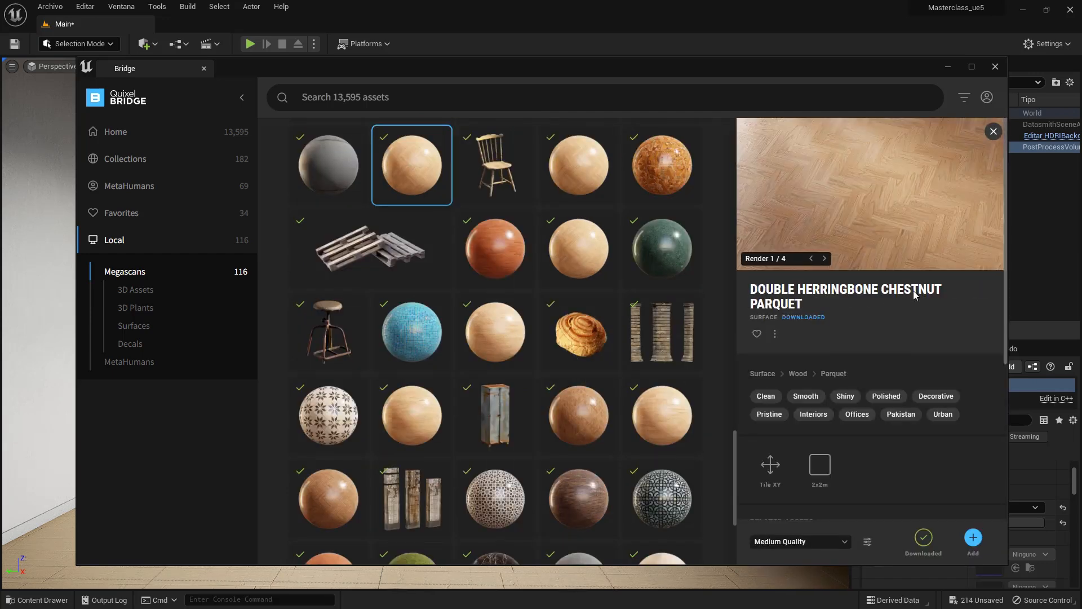
scroll(859, 394, "down", 3)
scroll(859, 392, "up", 3)
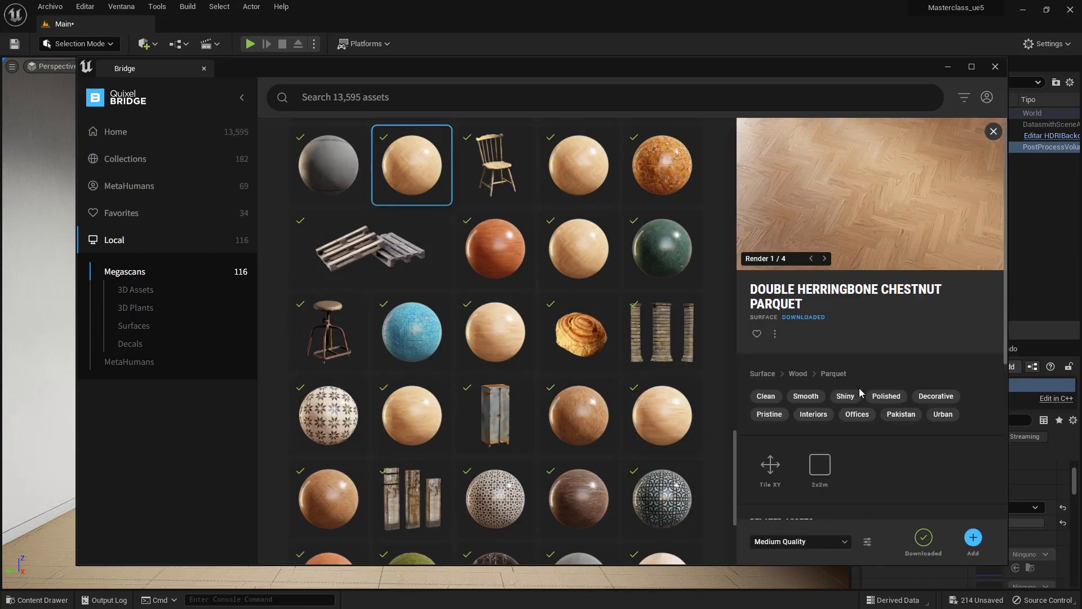
left_click(849, 542)
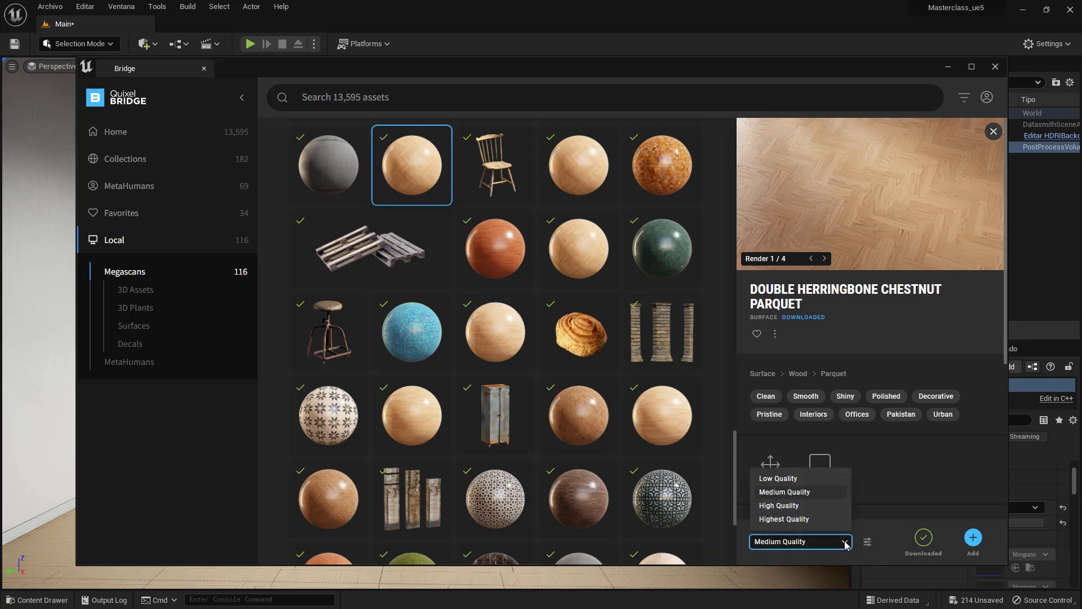
left_click(785, 519)
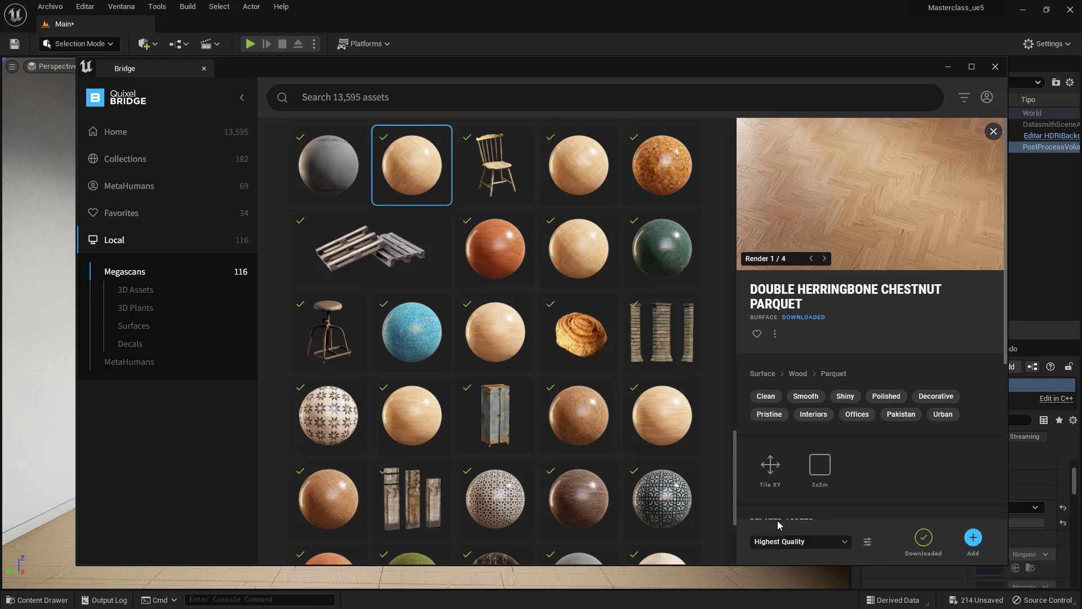
left_click(973, 538)
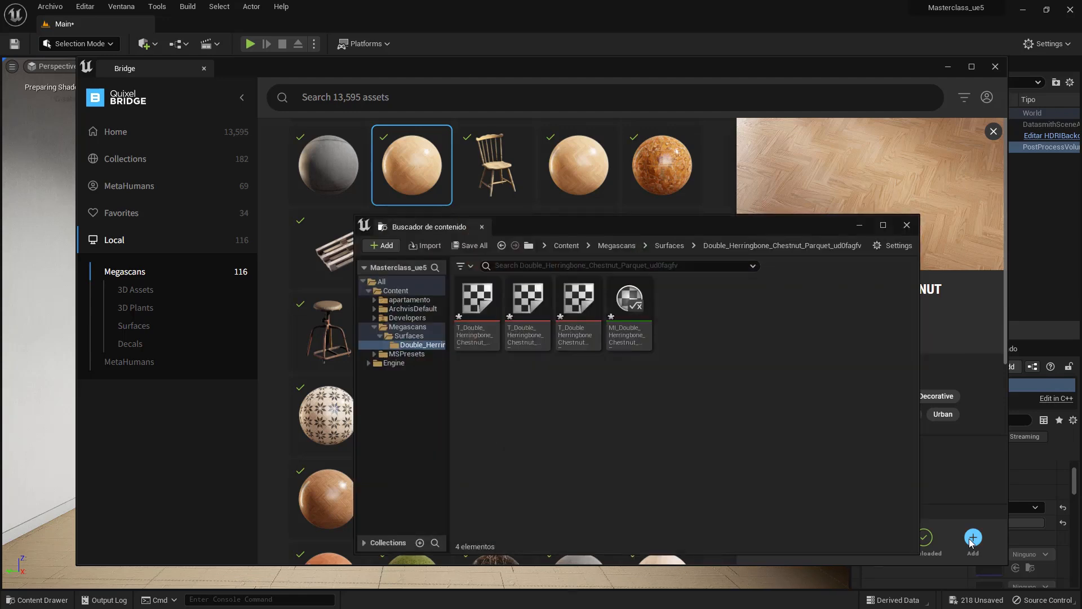
left_click(995, 66)
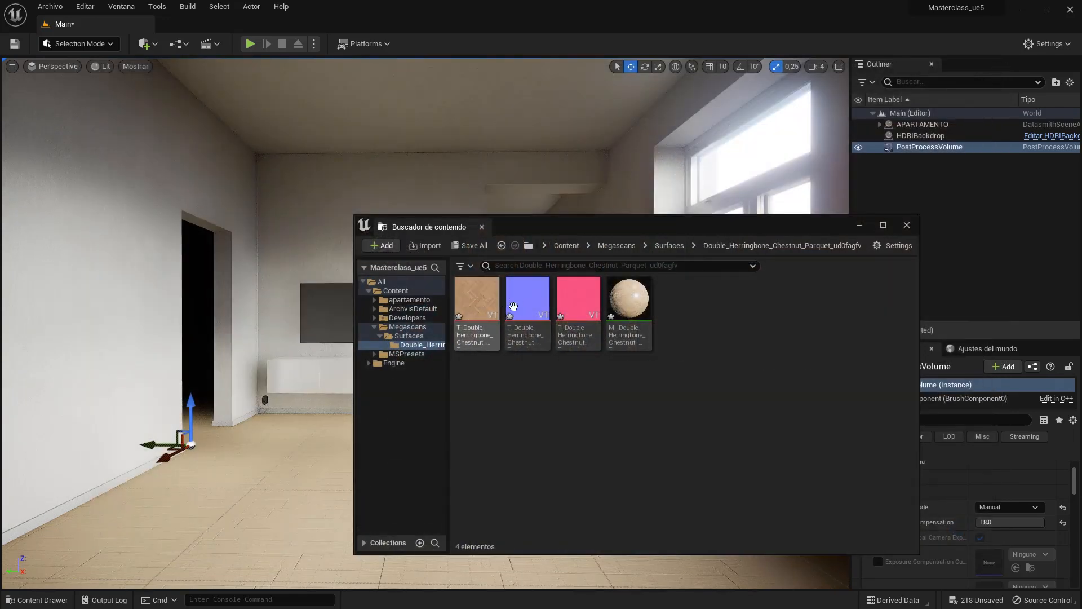
Apply the herringbone chestnut parquet material to the living room floor and move the Content Browser window out of the way.
left_click_drag(627, 302, 280, 500)
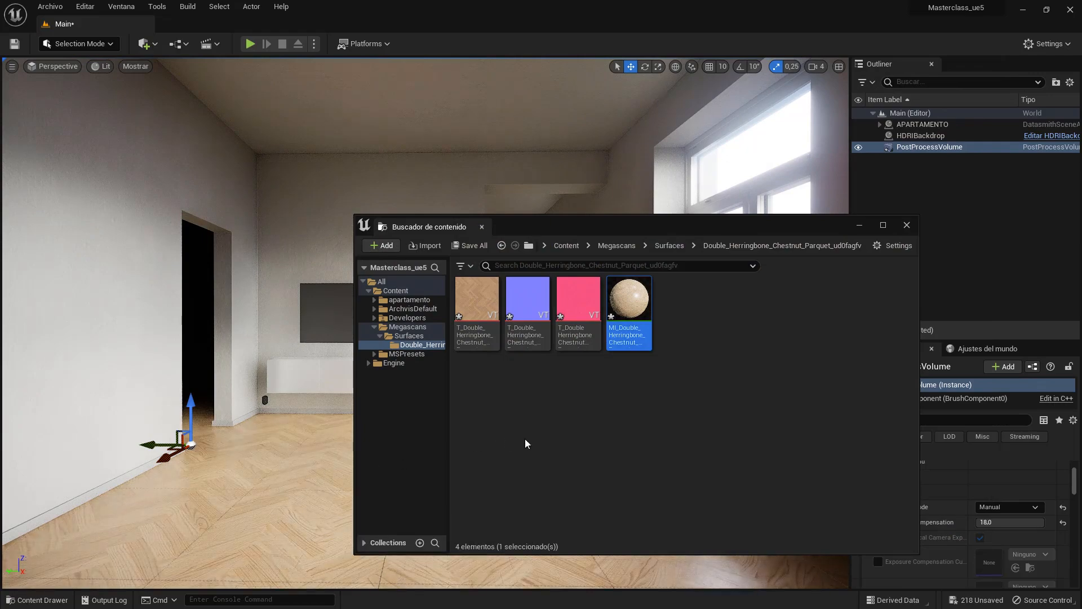
left_click_drag(720, 222, 961, 29)
right_click_drag(485, 382, 755, 457)
key("ctrl+z")
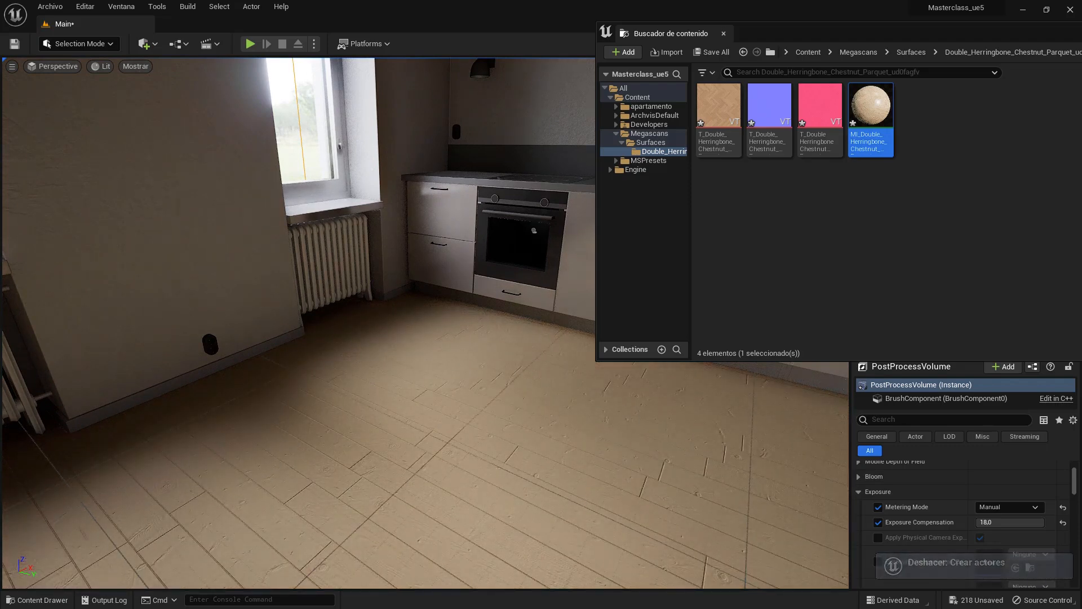
left_click_drag(871, 113, 458, 478)
right_click_drag(551, 437, 383, 446)
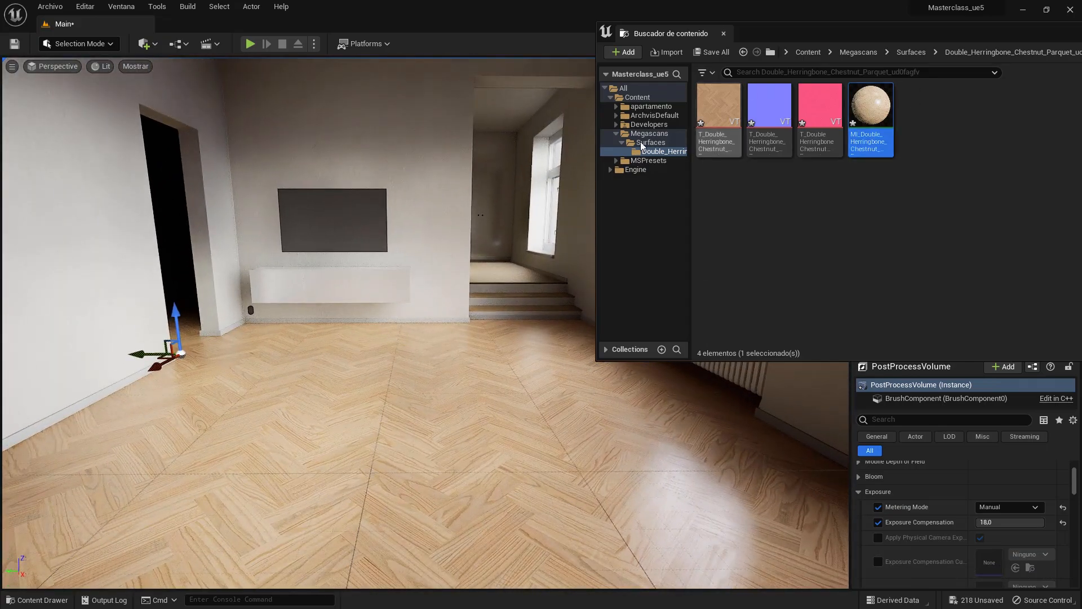
Apply the herringbone parquet material to the raised room's floor and the stair treads.
right_click_drag(462, 275, 516, 344)
key("w")
key("s")
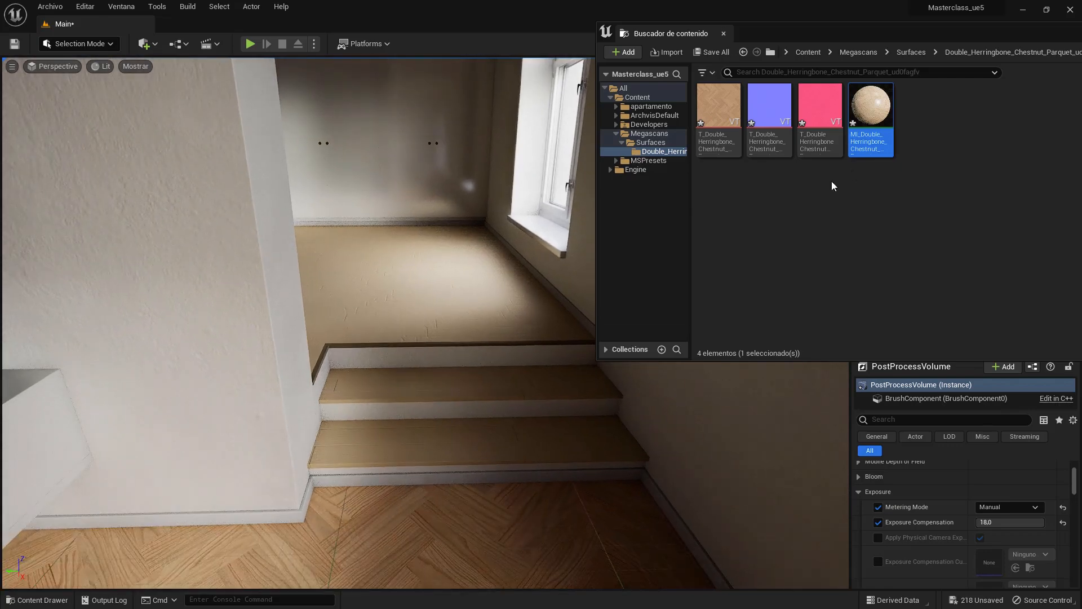
left_click_drag(872, 114, 468, 294)
left_click_drag(871, 107, 524, 377)
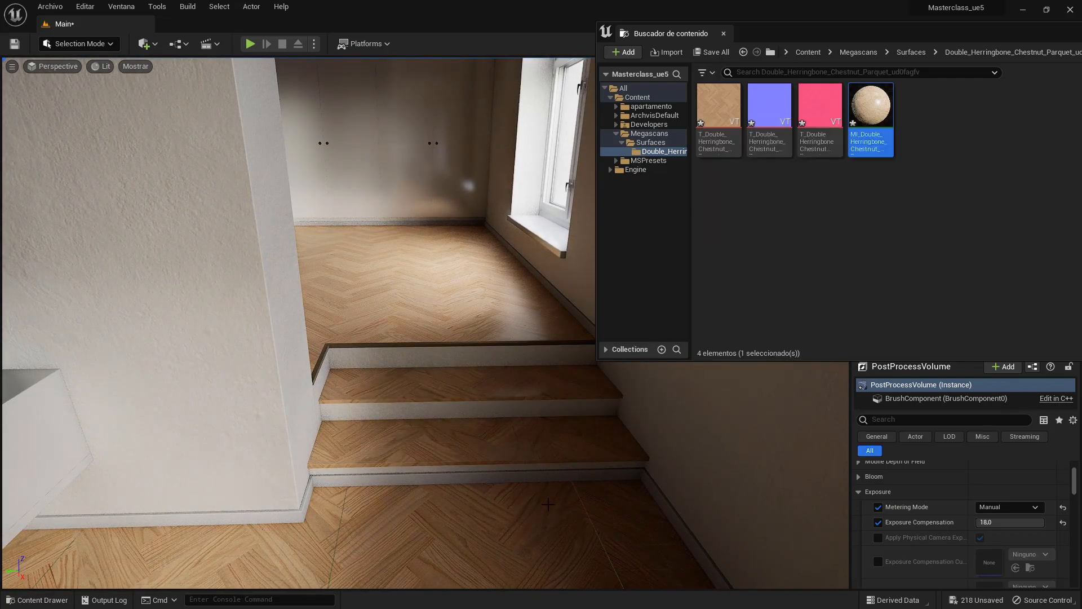
Apply the parquet material to the baseboards along the window-side wall beside the stairs and in the raised room.
right_click_drag(541, 503, 685, 497)
key("w")
left_click_drag(878, 102, 539, 407)
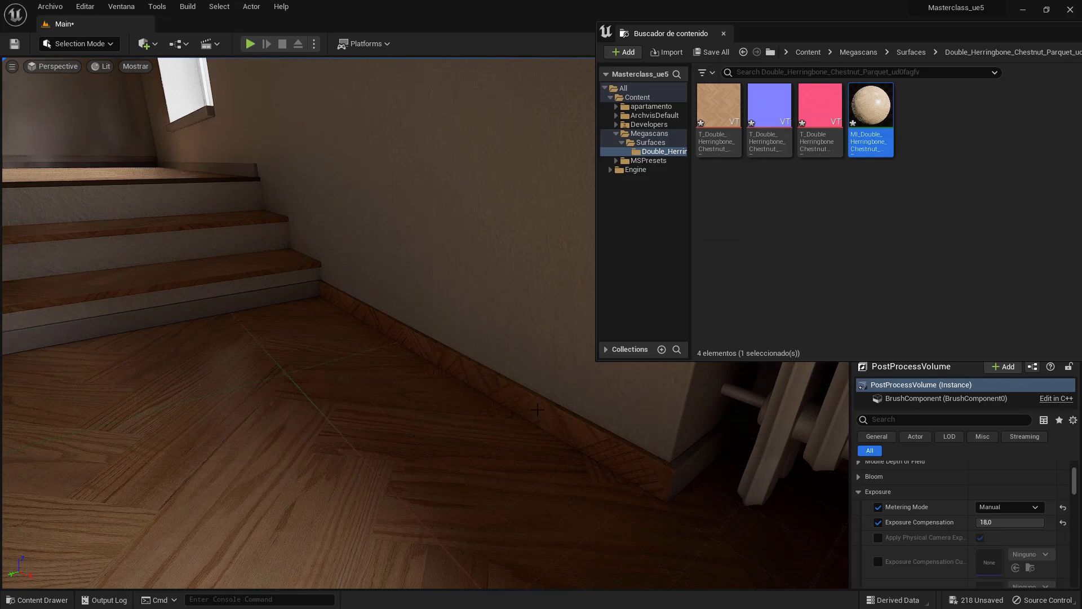
key("w")
right_click_drag(437, 299, 420, 293)
left_click_drag(888, 105, 335, 246)
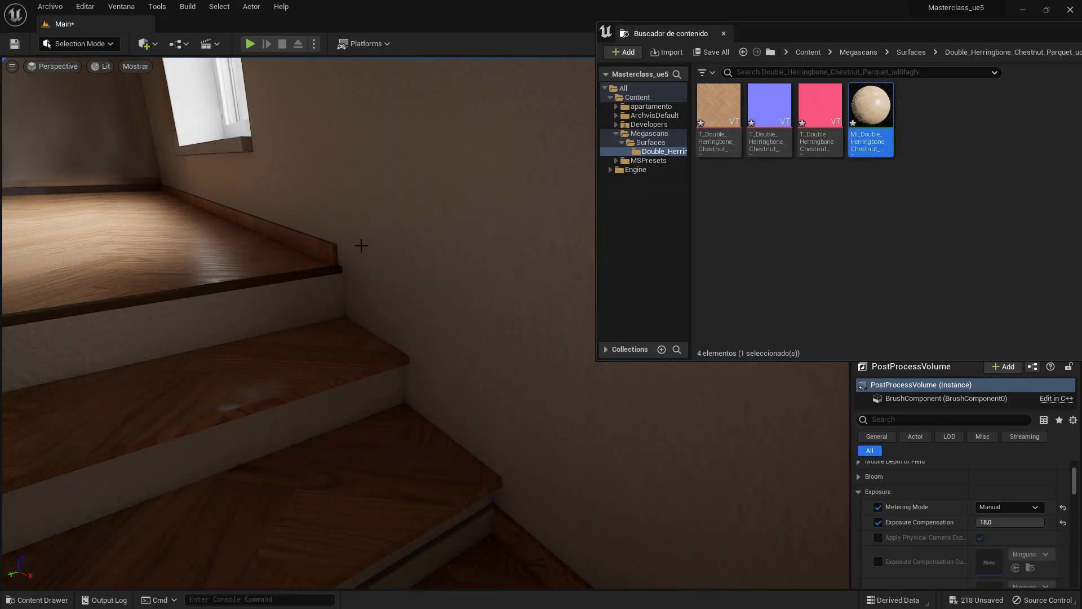
Apply the parquet material to the living room baseboard beneath the wall-mounted TV cabinet.
right_click_drag(365, 329, 389, 350)
key("w")
key("w")
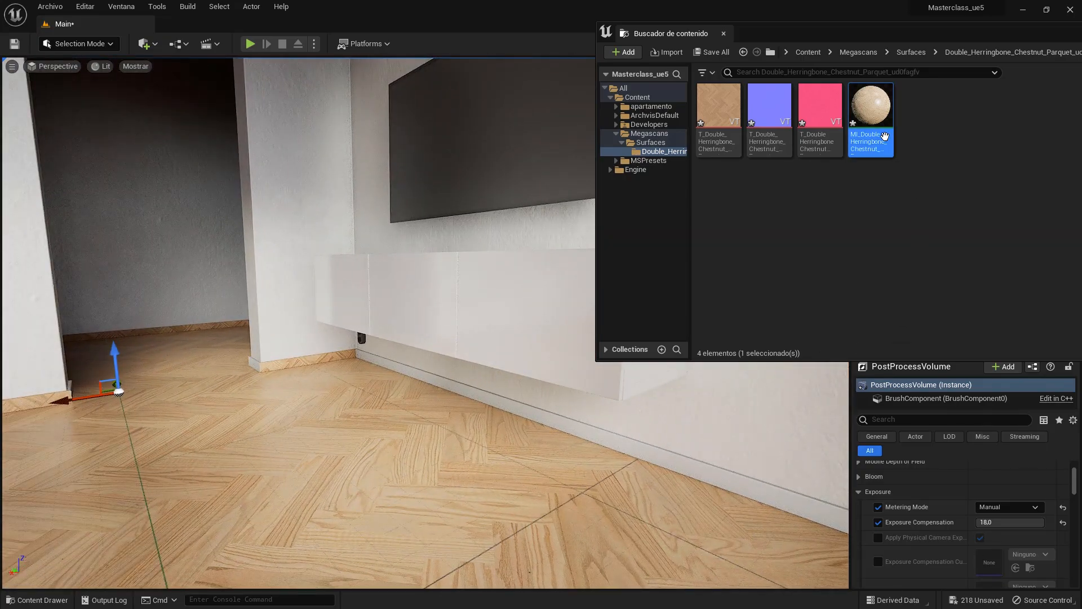
left_click_drag(894, 151, 533, 415)
right_click_drag(533, 415, 803, 423)
Apply the parquet material to the remaining grey baseboard in the room next to the kitchen, and close the Content Browser.
key("w")
right_click_drag(361, 343, 34, 349)
right_click_drag(585, 300, 450, 316)
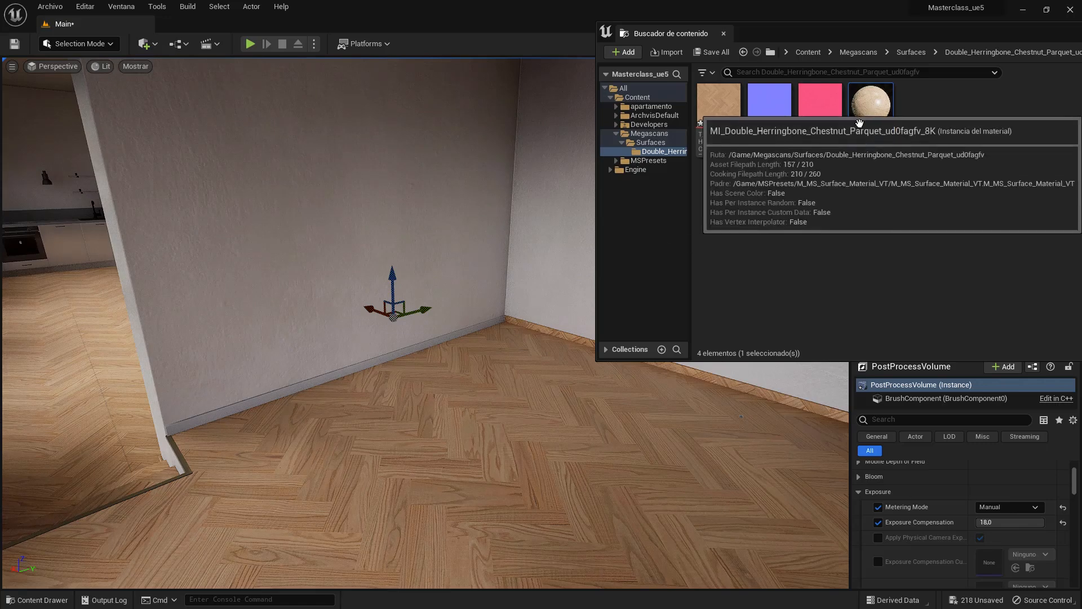
left_click_drag(871, 113, 287, 383)
right_click_drag(314, 451, 271, 423)
key("w")
left_click_drag(981, 29, 828, 62)
left_click(994, 59)
Look over the living room to check the parquet floor and baseboards.
right_click_drag(479, 304, 282, 310)
key("w")
right_click_drag(536, 466, 535, 436)
key("s")
key("w")
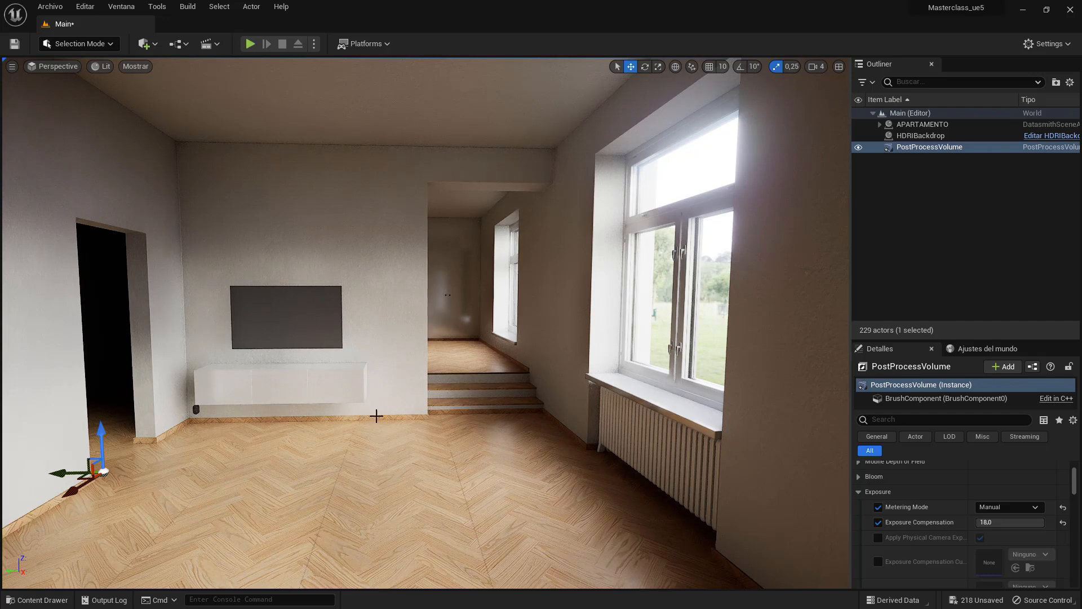
Add the downloaded Plywood surface from Quixel Bridge's local Megascans to the project at Medium Quality, and close Bridge.
left_click(145, 44)
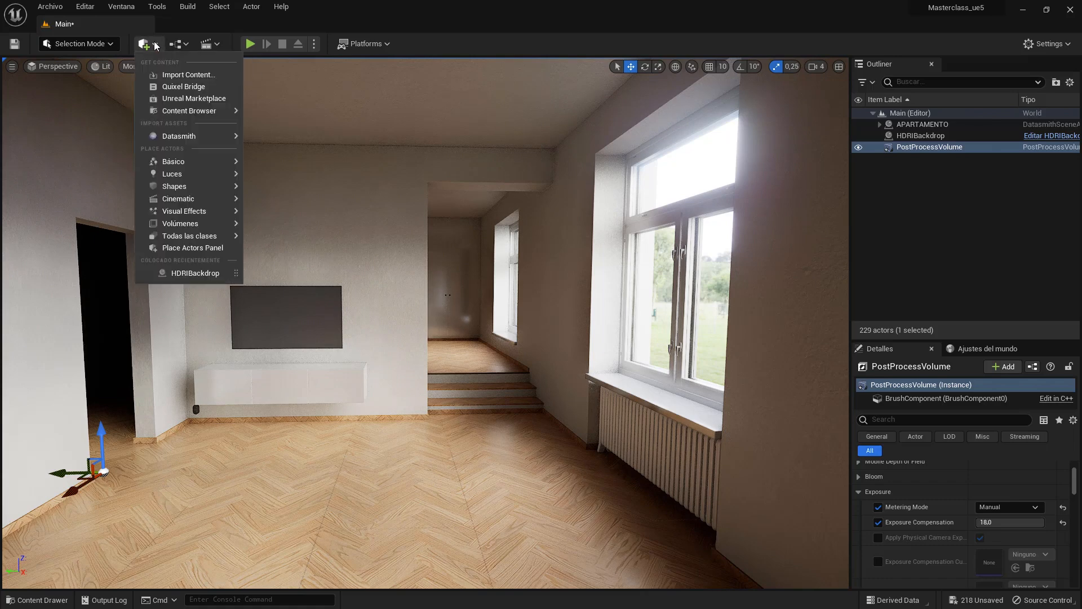
left_click(176, 87)
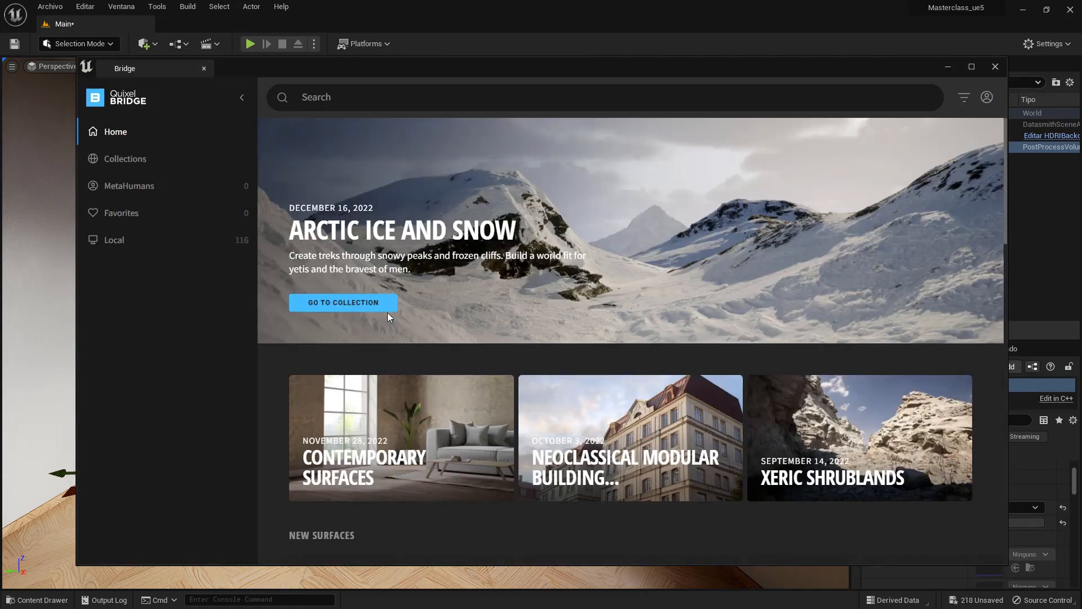
left_click(113, 241)
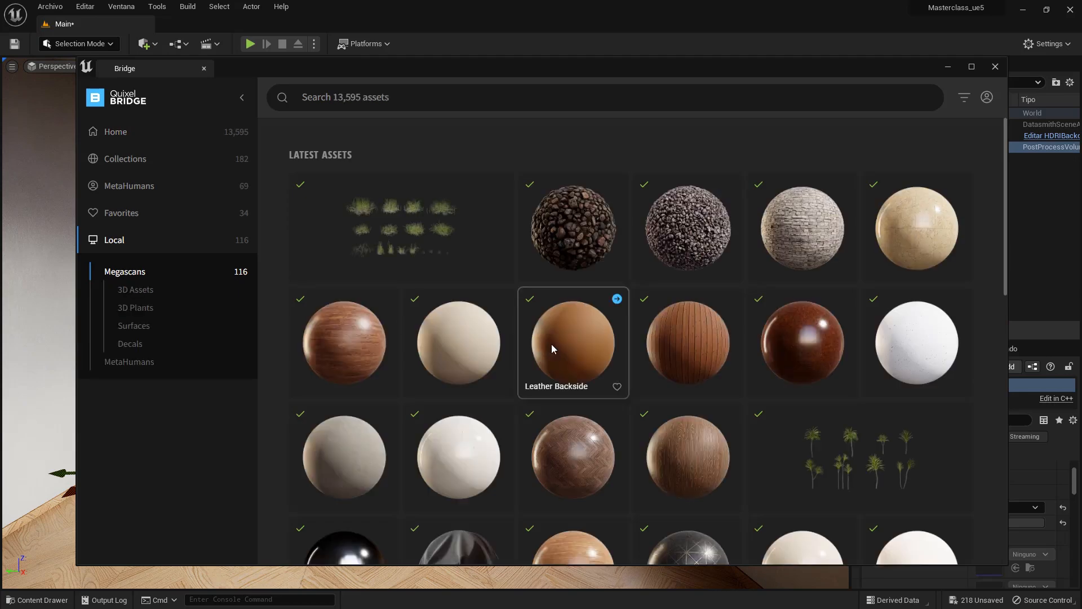
scroll(556, 343, "down", 5)
scroll(557, 346, "down", 8)
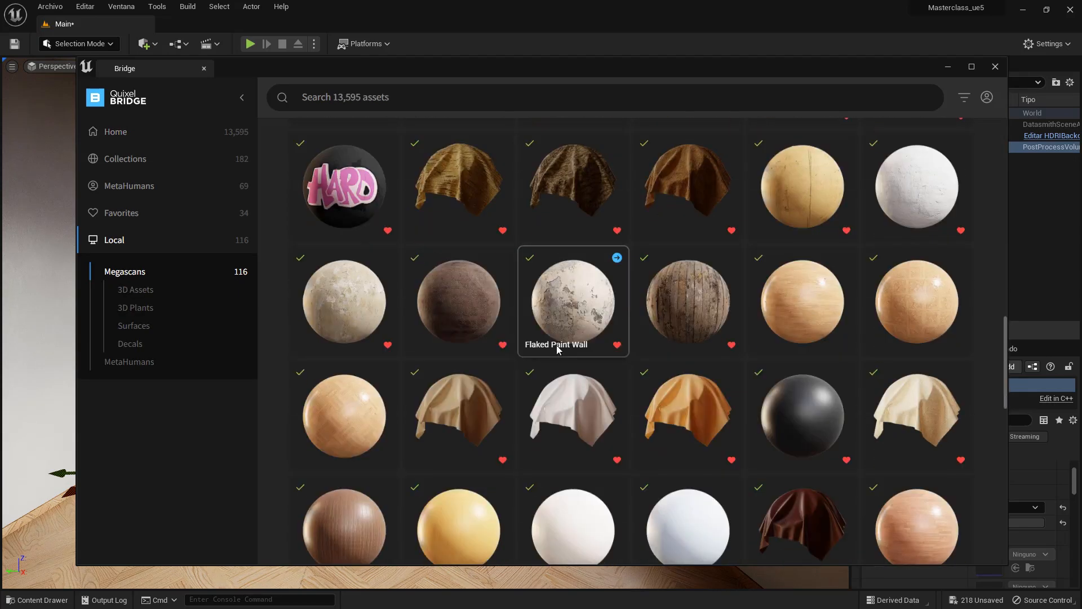
scroll(558, 350, "down", 4)
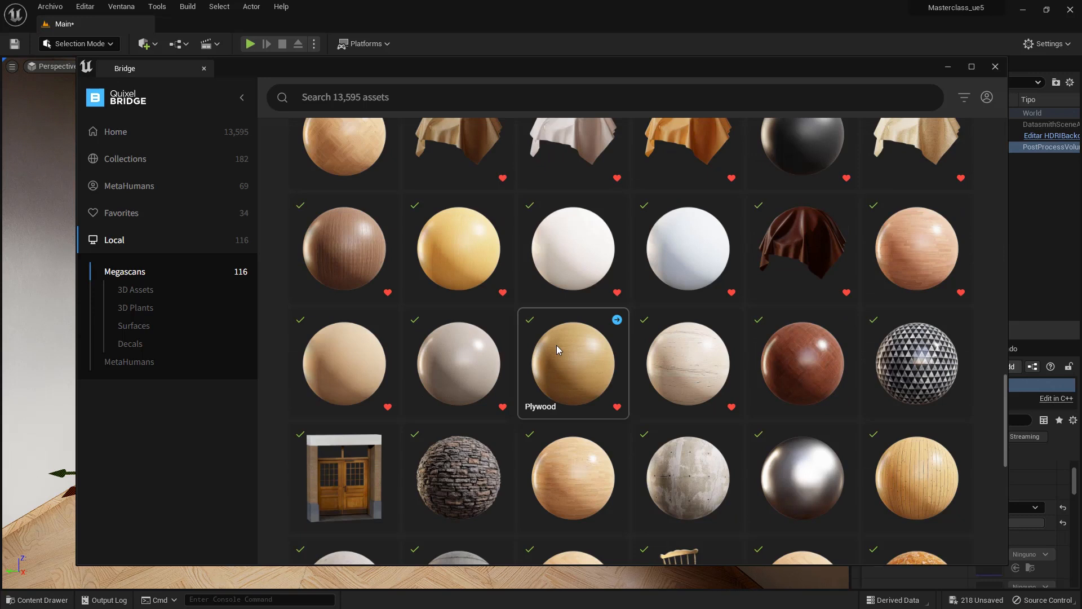
left_click(589, 367)
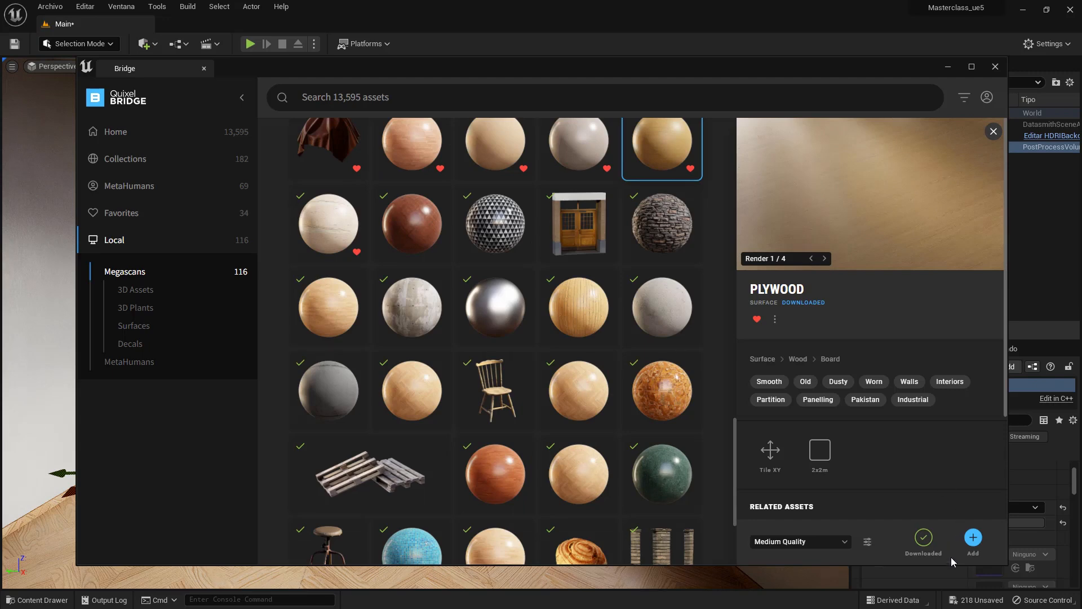
left_click(845, 542)
left_click(975, 540)
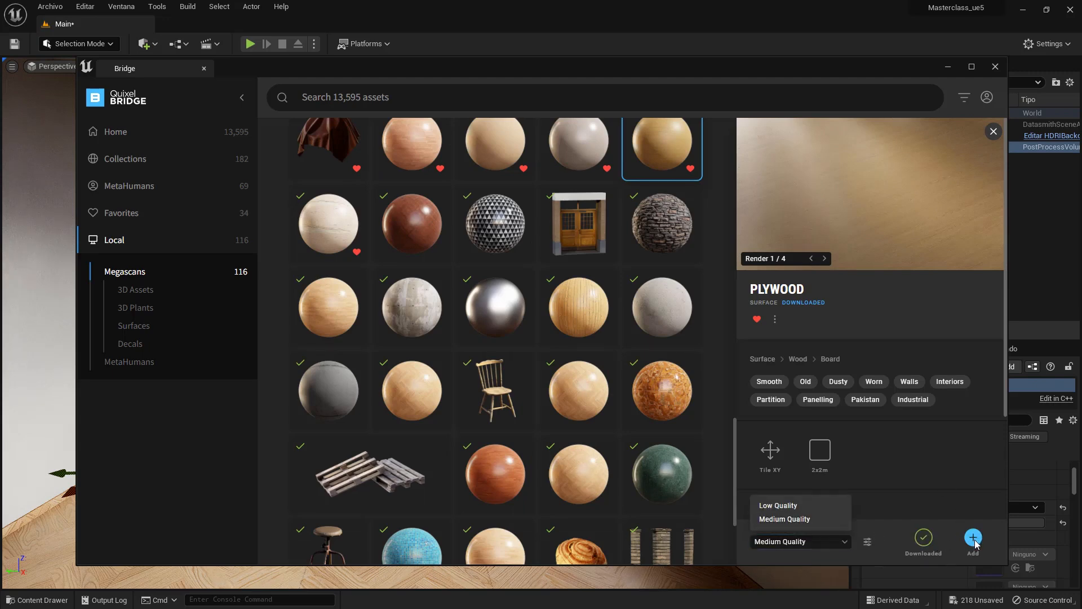
left_click(996, 67)
Apply the plywood material MI_Plywood_vdcjecc_2K to the baseboards beneath the TV cabinet, beside the stairs and along the raised room's window wall.
left_click_drag(716, 135, 352, 431)
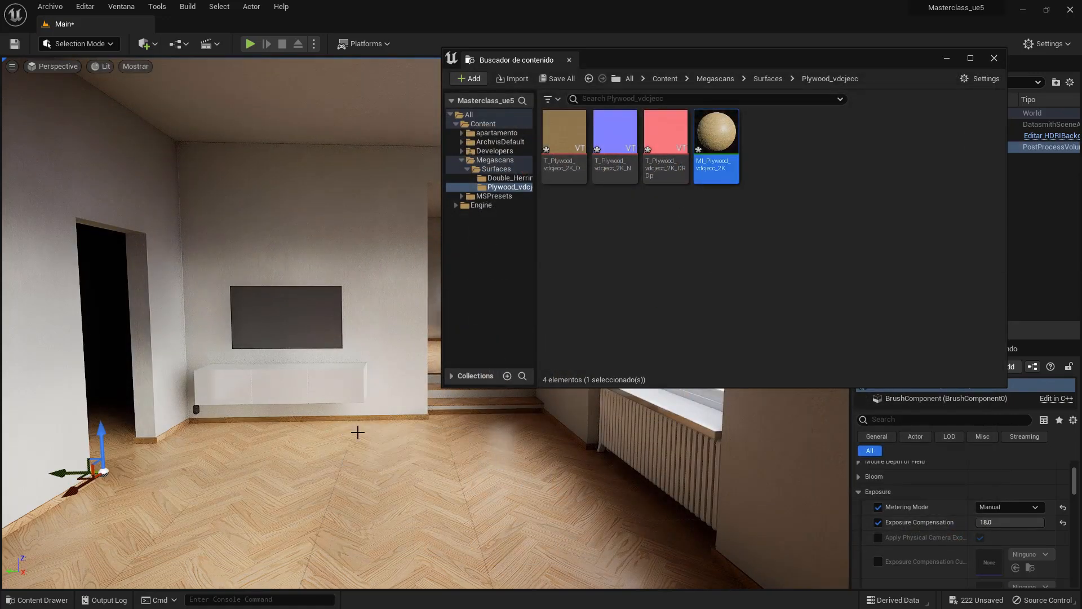
key("w")
right_click_drag(360, 460, 265, 510)
left_click_drag(716, 138, 383, 458)
right_click_drag(379, 457, 308, 473)
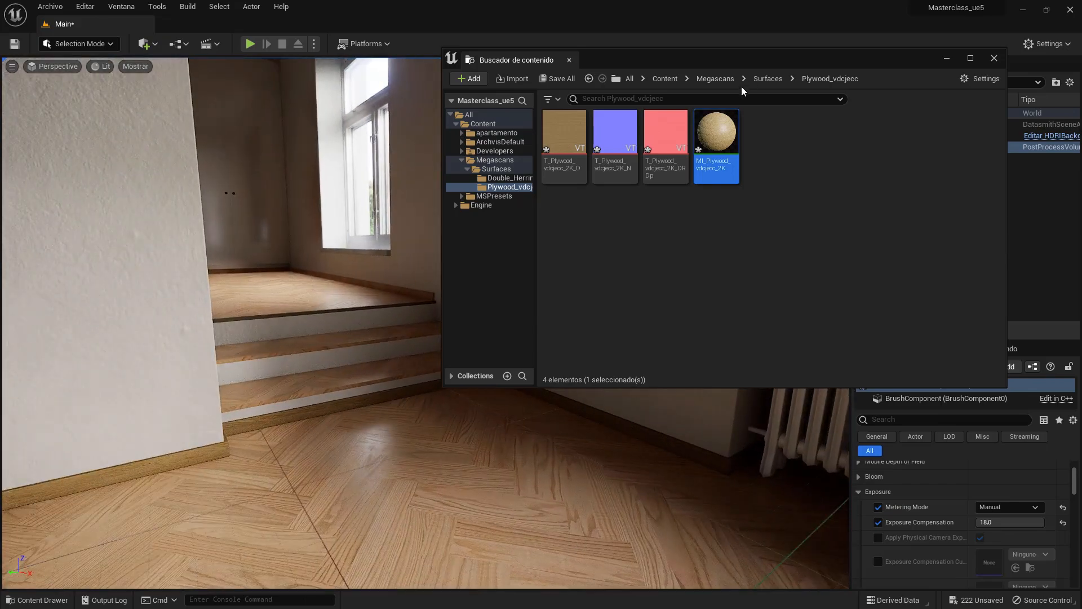
left_click_drag(710, 142, 428, 295)
right_click_drag(428, 295, 260, 299)
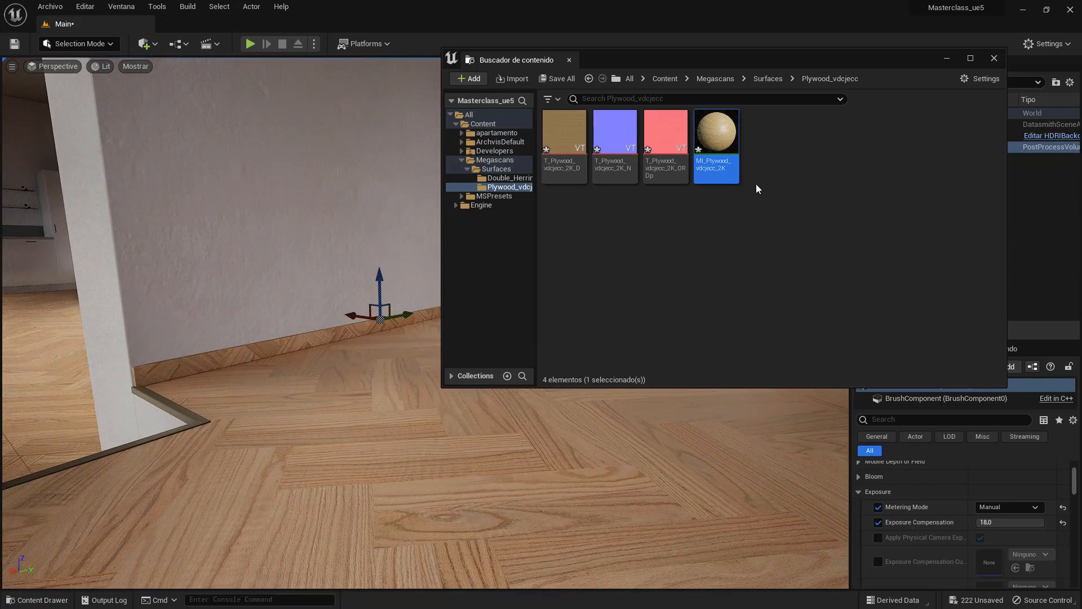
Apply the plywood material to the remaining baseboards in the raised room and on the walls by the interior doorway.
left_click_drag(725, 130, 329, 337)
right_click_drag(348, 337, 426, 343)
left_click_drag(716, 141, 396, 348)
right_click_drag(397, 348, 396, 361)
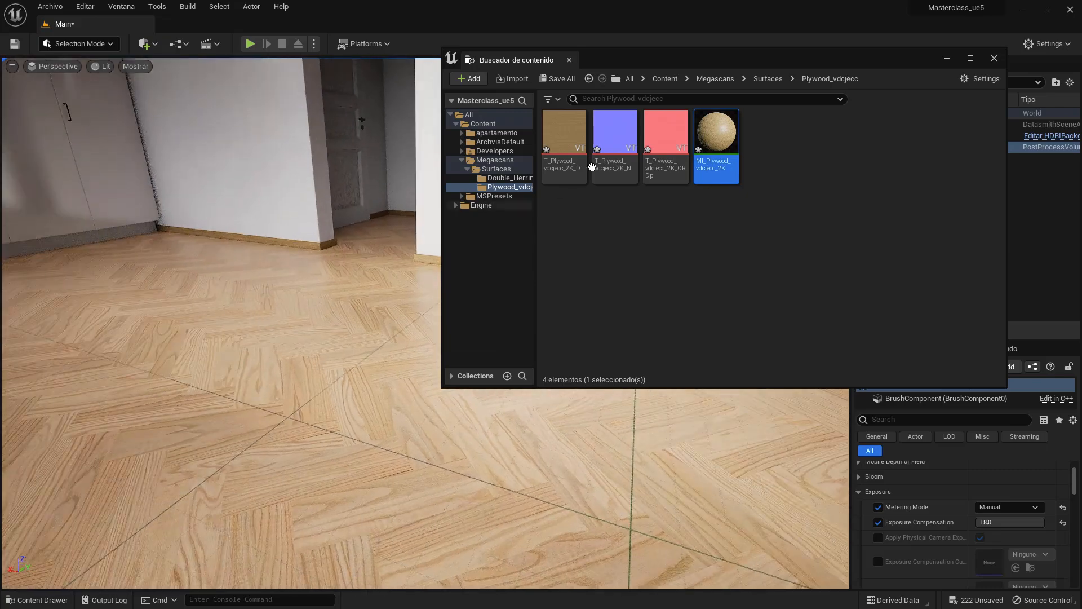
left_click_drag(716, 139, 311, 248)
right_click_drag(384, 371, 417, 401)
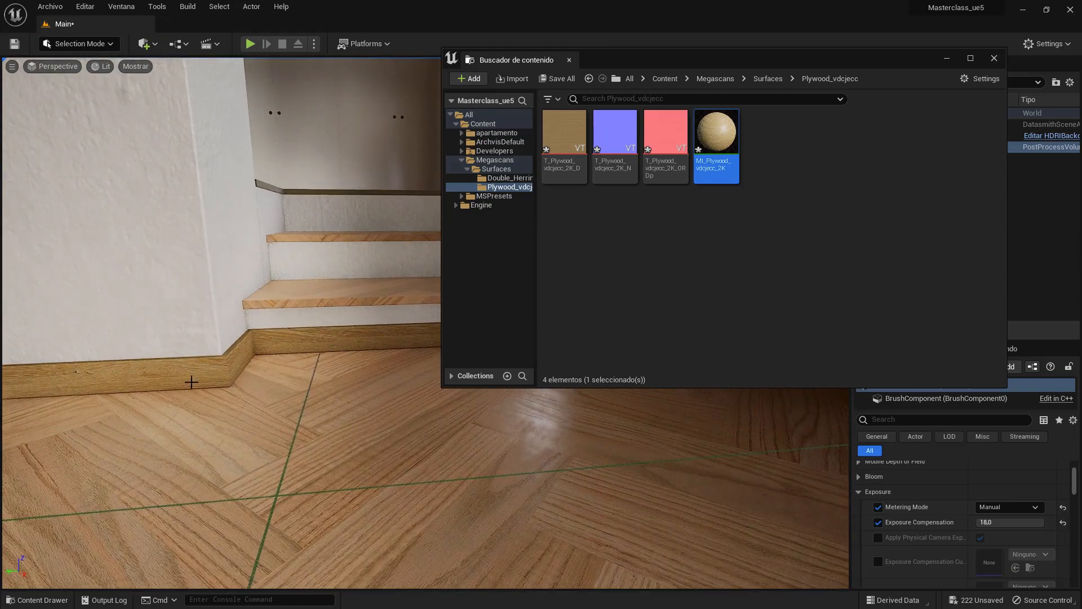
Open the plywood material instance and its base colour texture T_Plywood_vdcjecc_2K_D for editing.
double_click(720, 129)
scroll(789, 301, "down", 8)
scroll(790, 301, "down", 2)
scroll(817, 308, "up", 1)
double_click(860, 297)
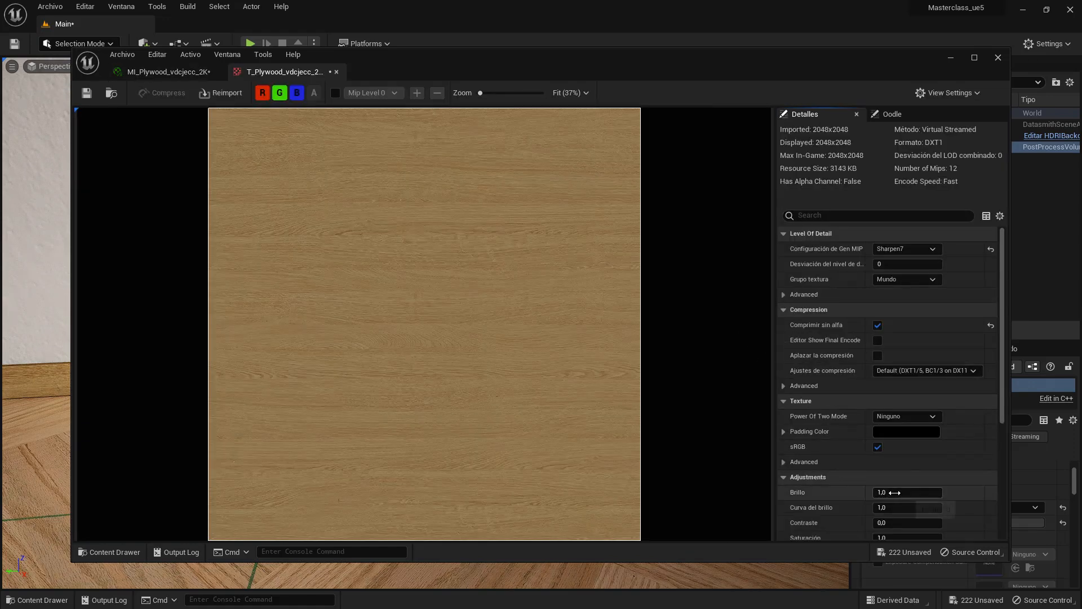
Try brightness (Brillo) values of 2 and 0,8 on the plywood colour texture, settle on 1,2, and save the texture.
left_click_drag(503, 67, 581, 59)
left_click(974, 484)
type("2")
key("Return")
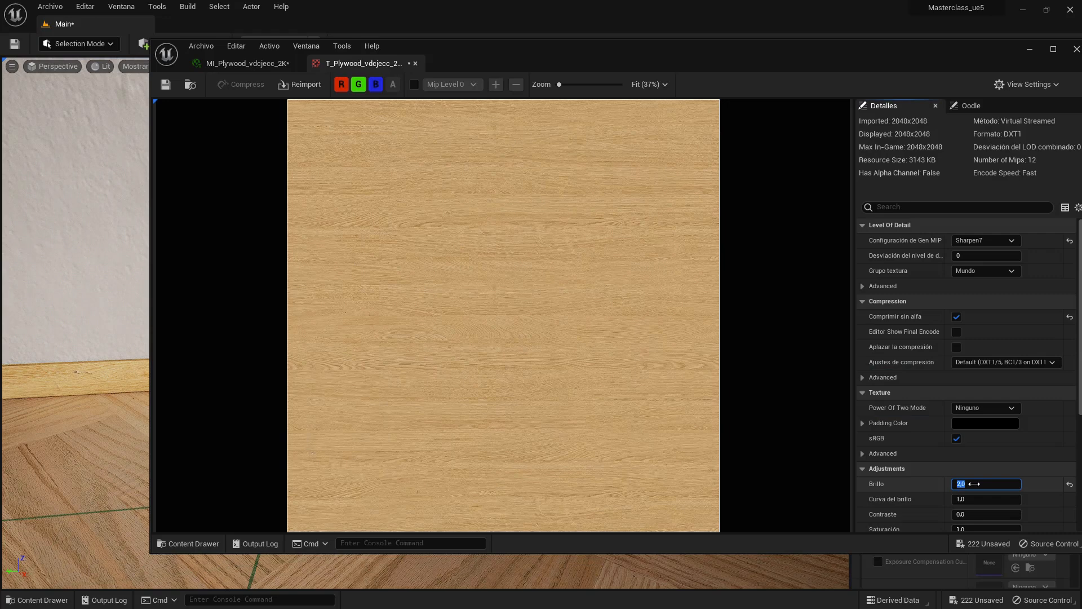
type(",8")
key("Return")
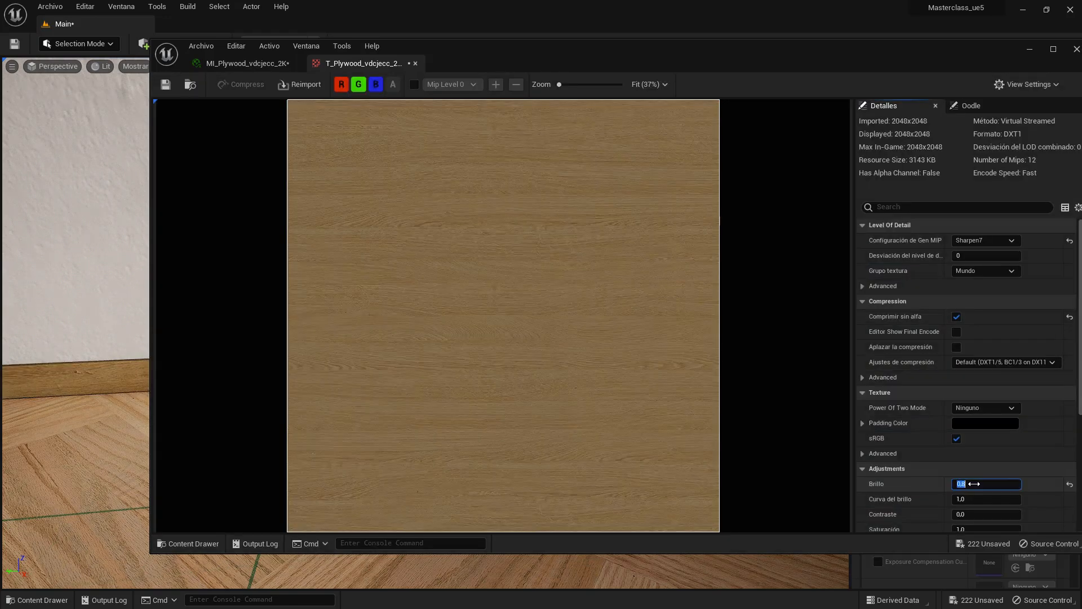
key("Return")
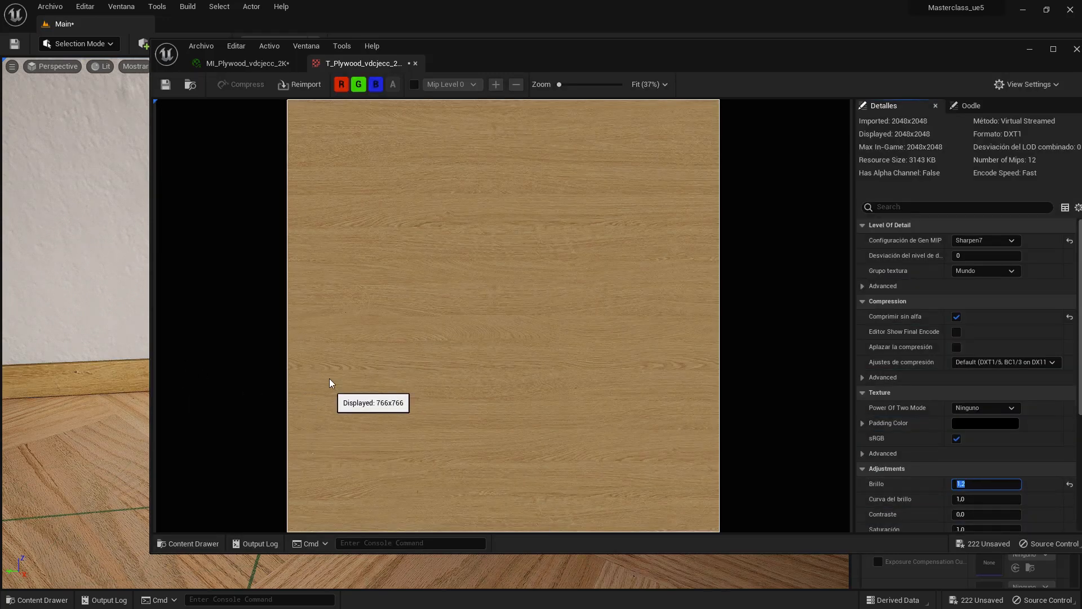
left_click(165, 84)
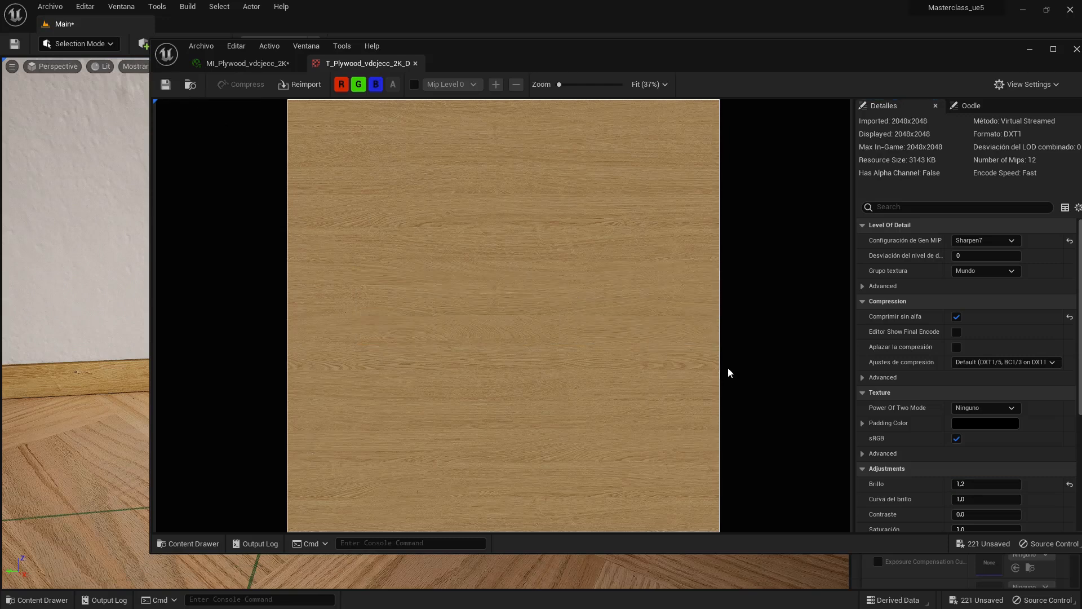
Try lower saturation (Saturación) values on the plywood colour texture, settle on 0,85, and save the texture.
left_click_drag(854, 61, 726, 71)
scroll(859, 414, "down", 4)
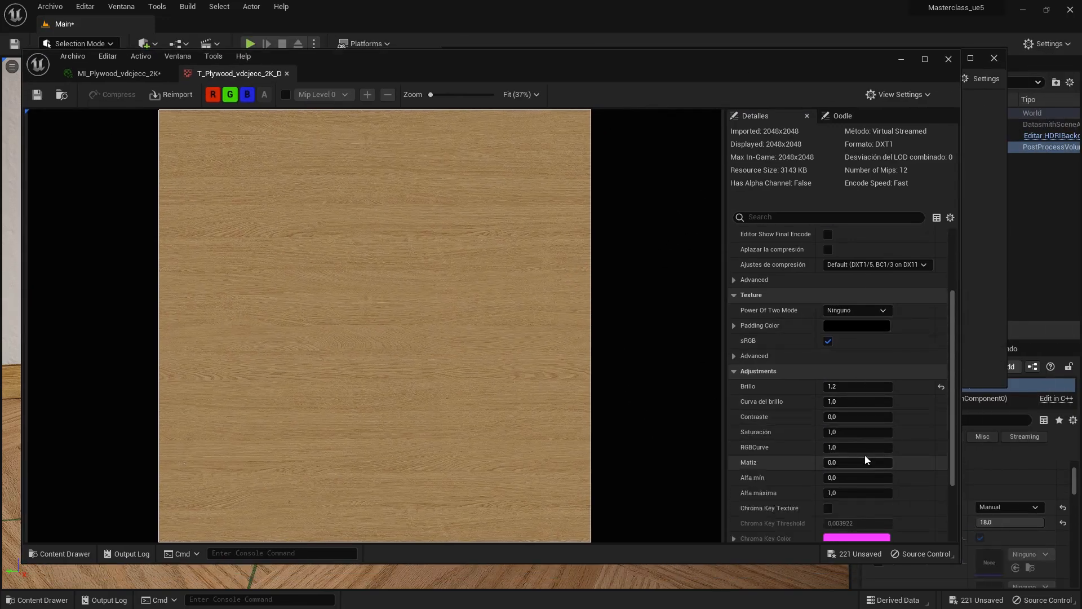
left_click(849, 434)
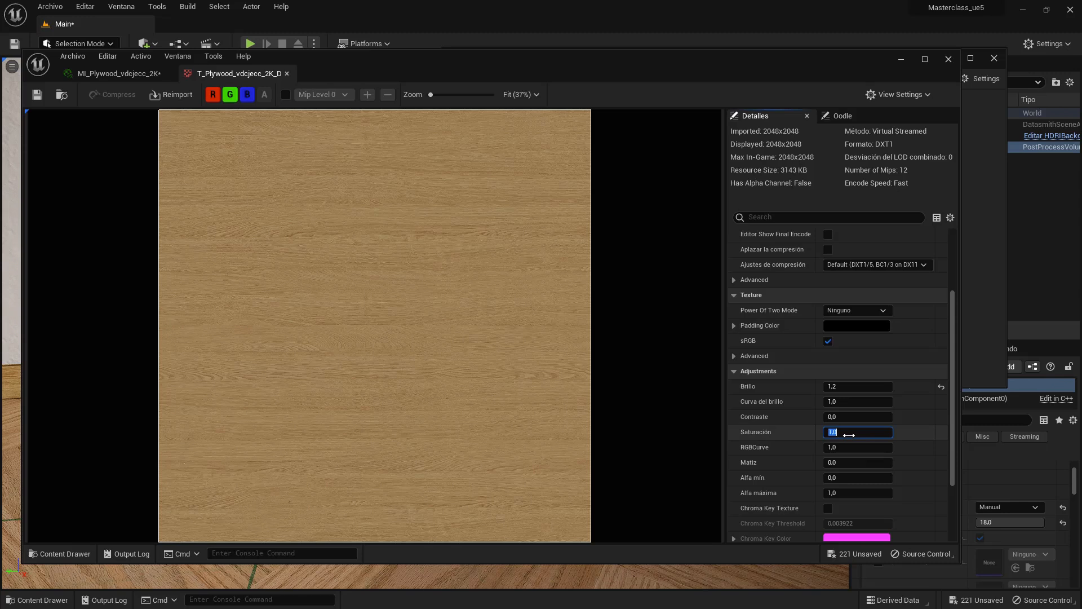
type(",8")
key("Return")
left_click_drag(406, 73, 595, 67)
left_click(1010, 434)
left_click_drag(1012, 434, 995, 435)
type(",7")
key("Return")
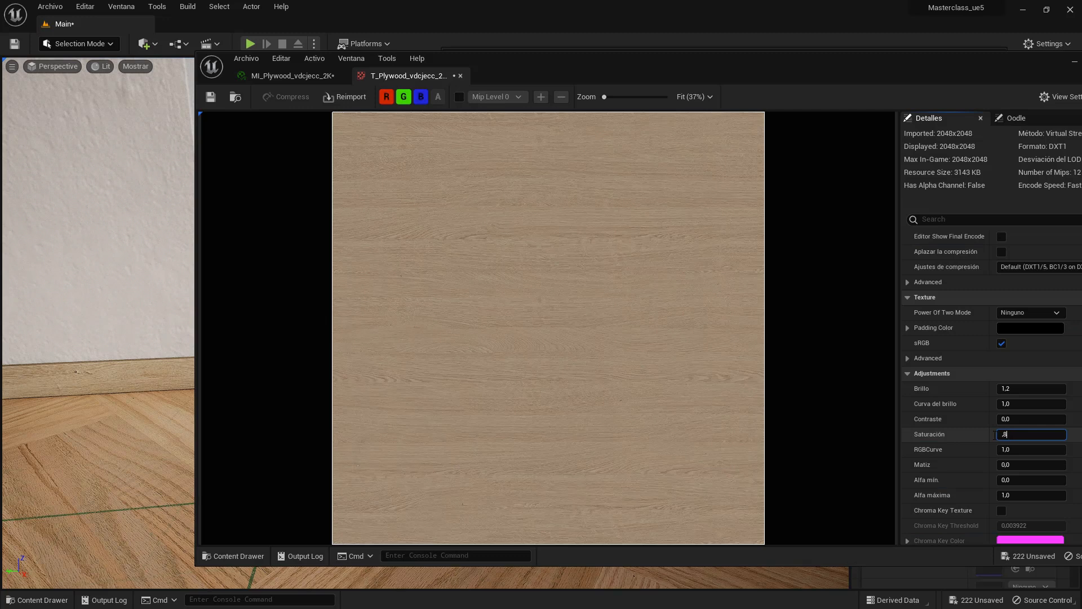
key("Return")
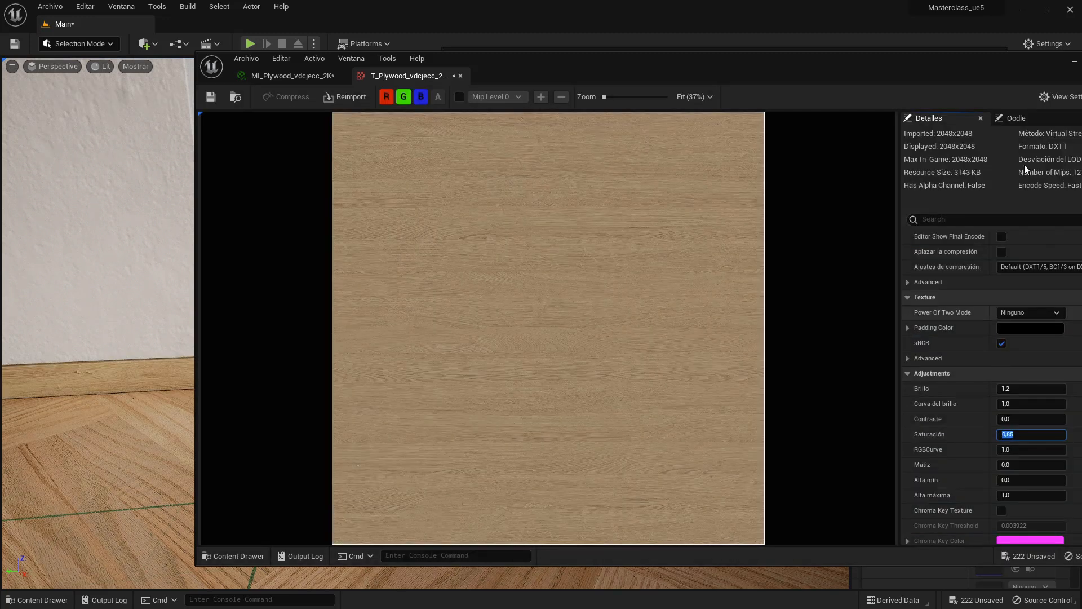
left_click(210, 97)
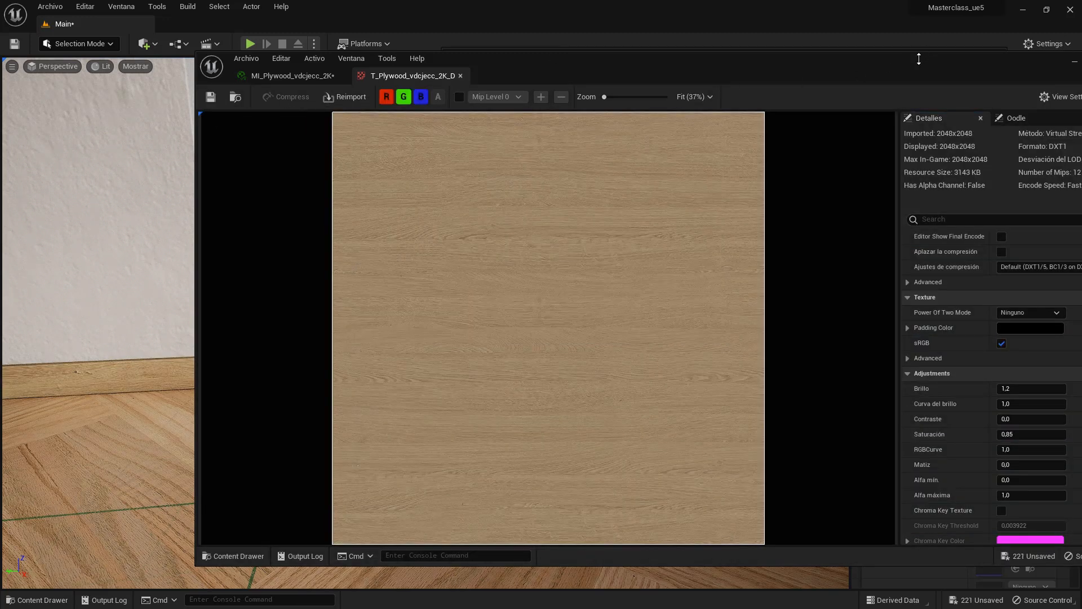
Close the texture editor and Content Browser, and look over the living room to check the plywood baseboards.
left_click_drag(920, 58, 753, 77)
left_click(955, 80)
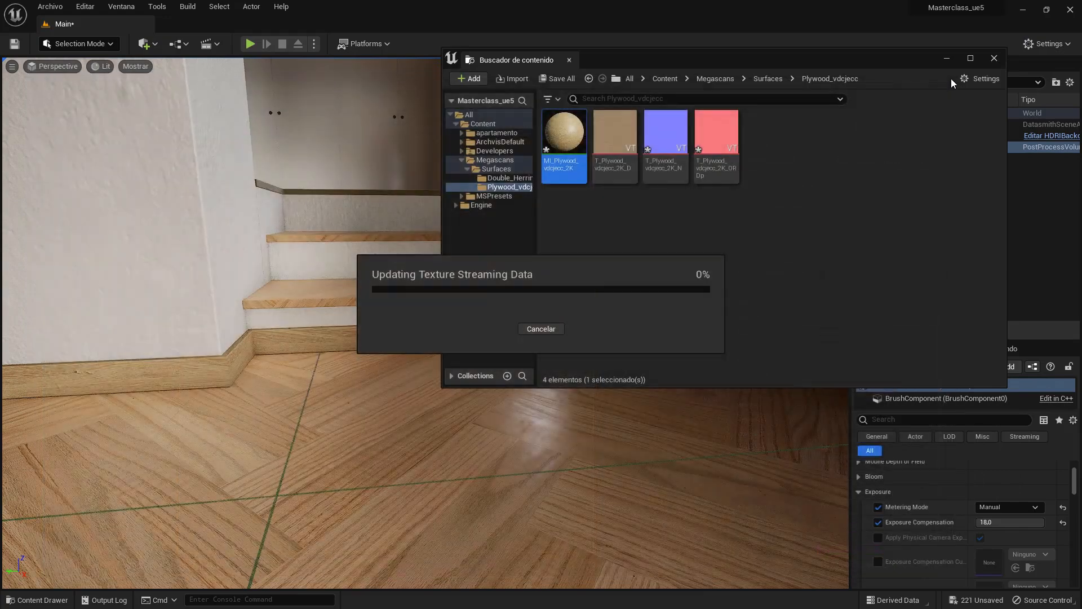
left_click(994, 59)
right_click_drag(611, 376, 840, 376)
right_click_drag(361, 440, 528, 491)
mouse_move(470, 407)
right_mouse_down()
mouse_move(728, 395)
mouse_move(758, 372)
mouse_move(748, 385)
mouse_move(713, 341)
mouse_move(726, 366)
mouse_move(467, 416)
right_mouse_up()
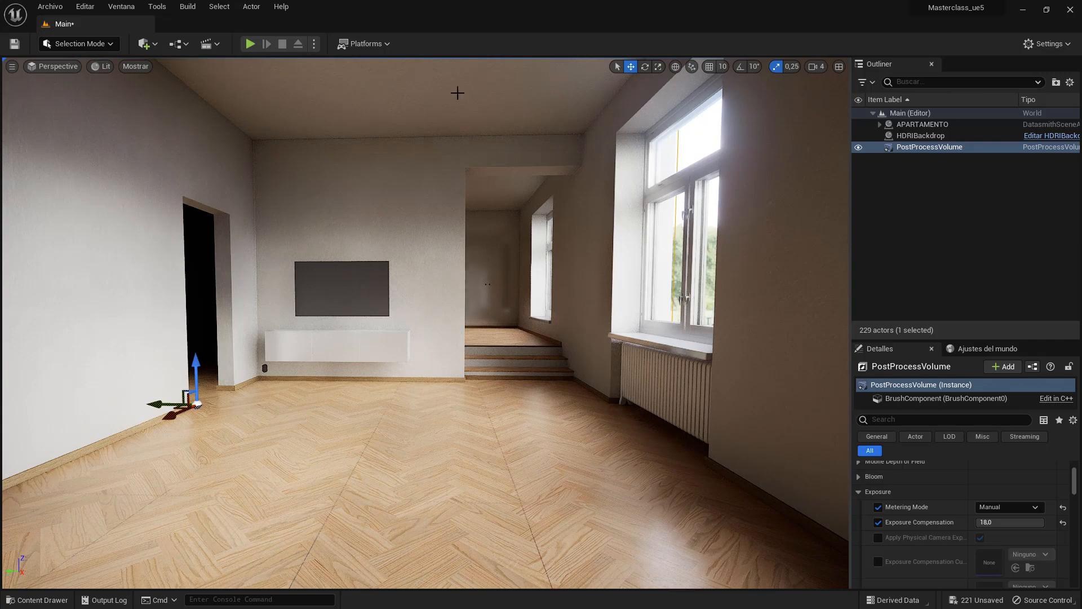
mouse_move(474, 312)
right_mouse_down()
mouse_move(812, 332)
mouse_move(637, 353)
mouse_move(473, 311)
right_mouse_up()
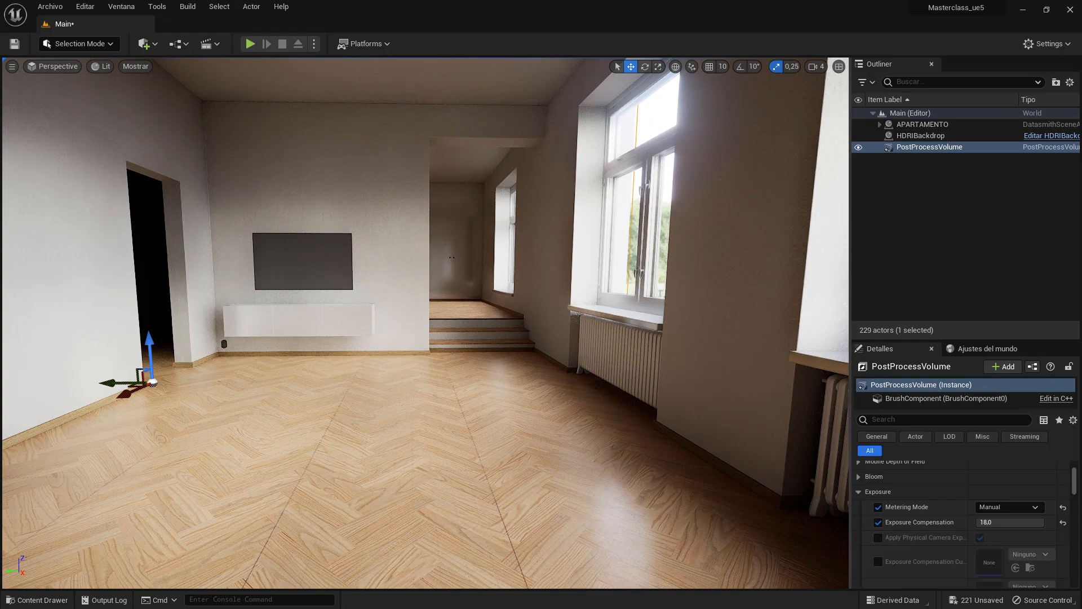
Delete the black wall socket between the radiators and the one above the kitchen counter, accepting the broken references.
right_click_drag(441, 371, 766, 381)
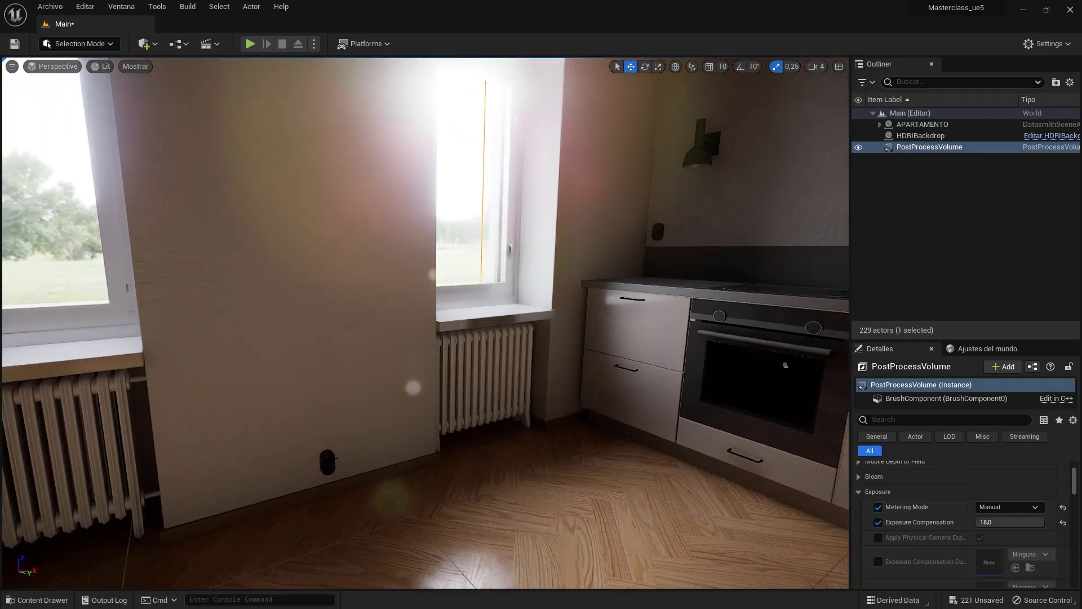
left_click(332, 459)
key("Delete")
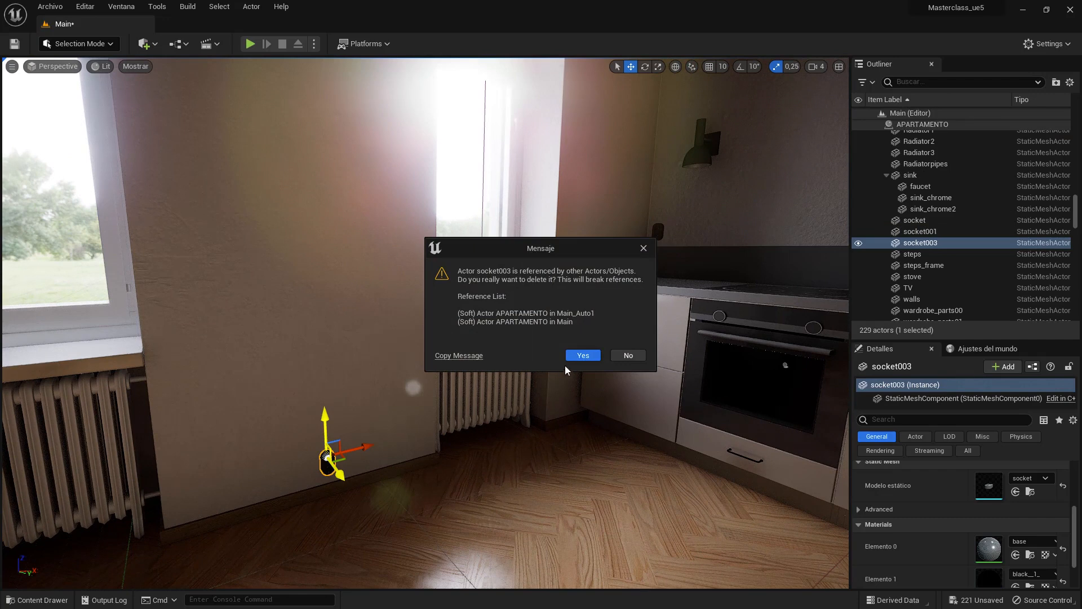
left_click(581, 355)
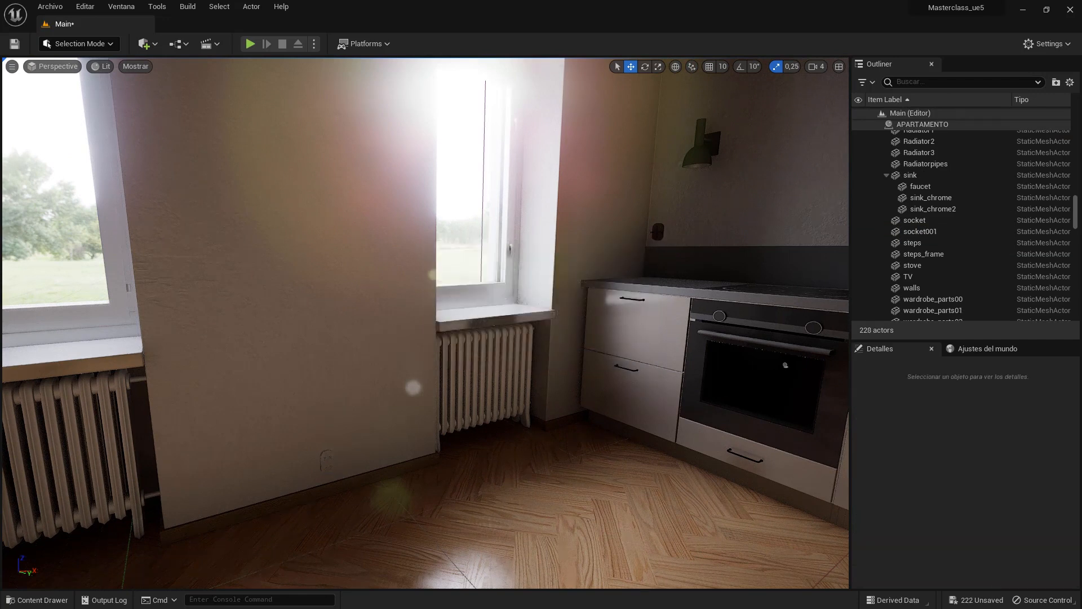
left_click(658, 228)
key("Delete")
left_click(579, 356)
Delete the remaining wall socket, socket001, beside the TV cabinet and frame the whole living room.
right_click_drag(579, 357, 527, 309)
left_click(527, 309)
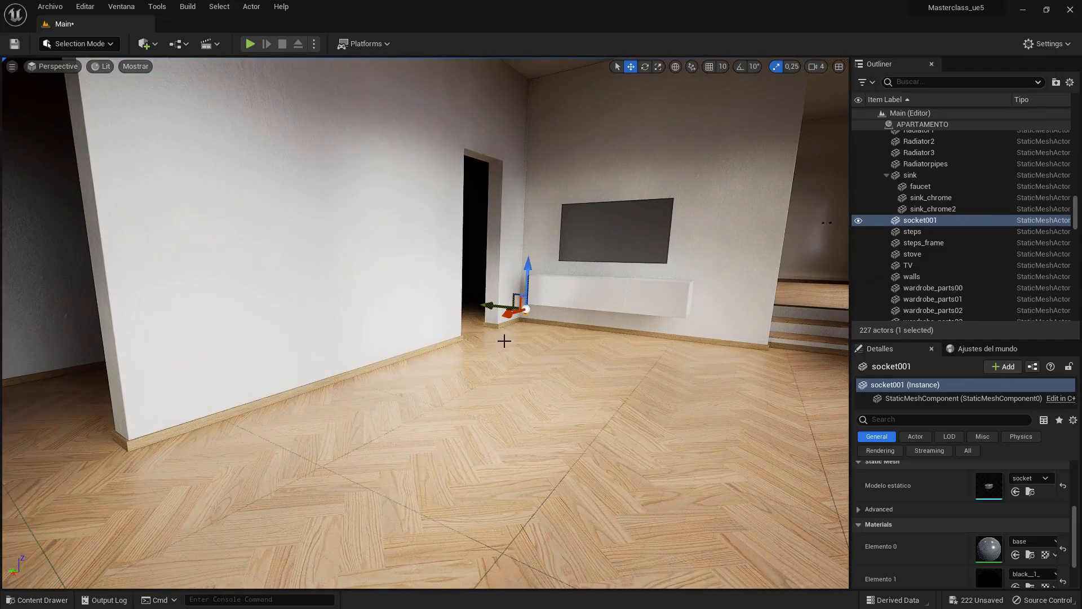
key("Delete")
left_click(579, 356)
right_click_drag(254, 401, 263, 377)
key("s")
right_click_drag(180, 362, 180, 355)
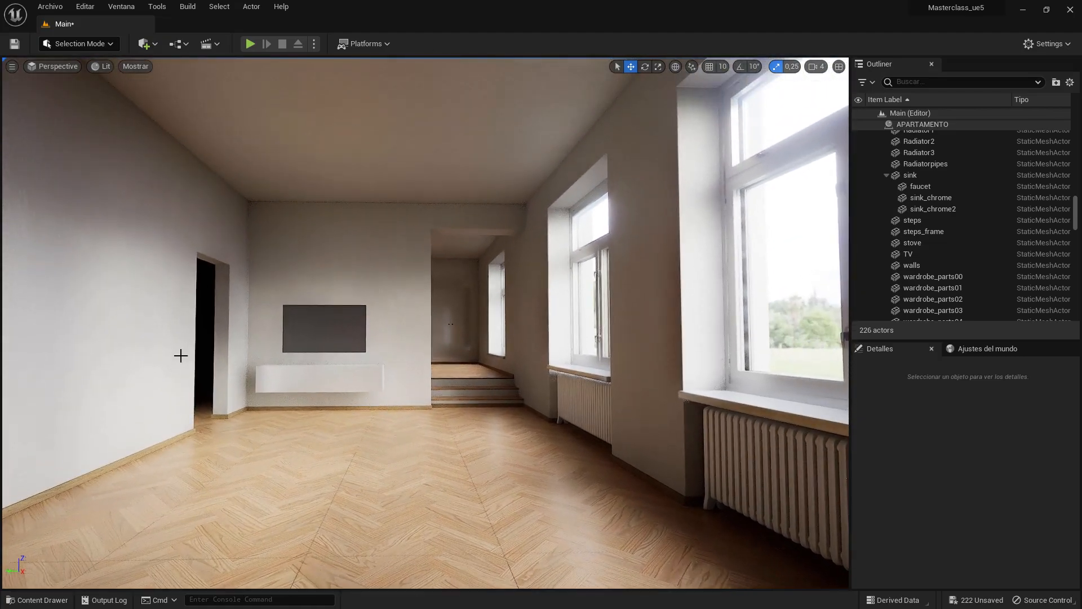
Open Quixel Bridge and browse the locally downloaded Megascans assets for the white Stucco Facade surfaces.
left_click(144, 43)
left_click(175, 87)
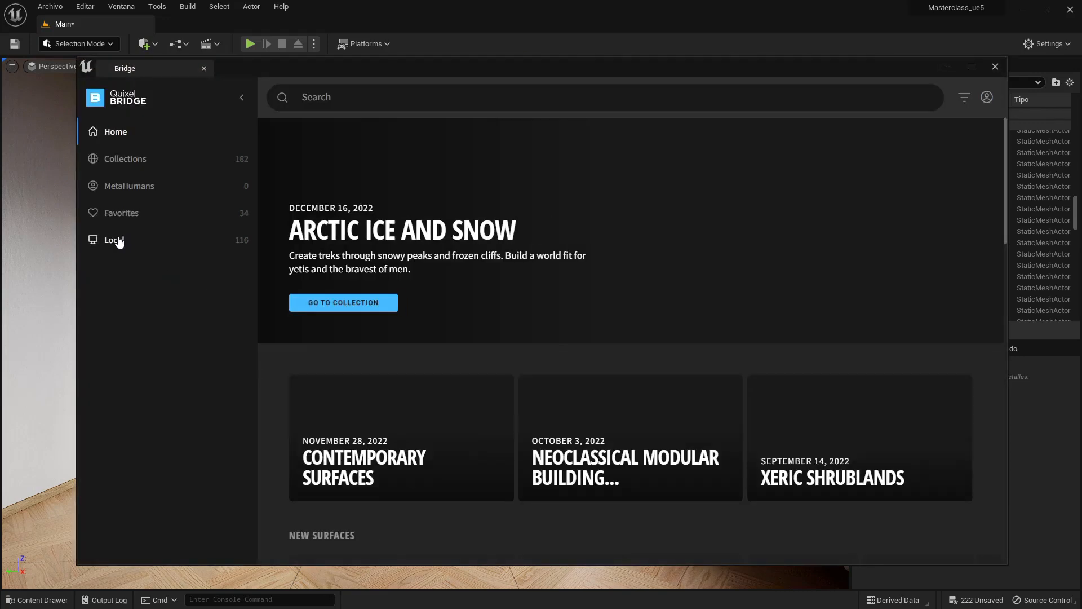
left_click(115, 240)
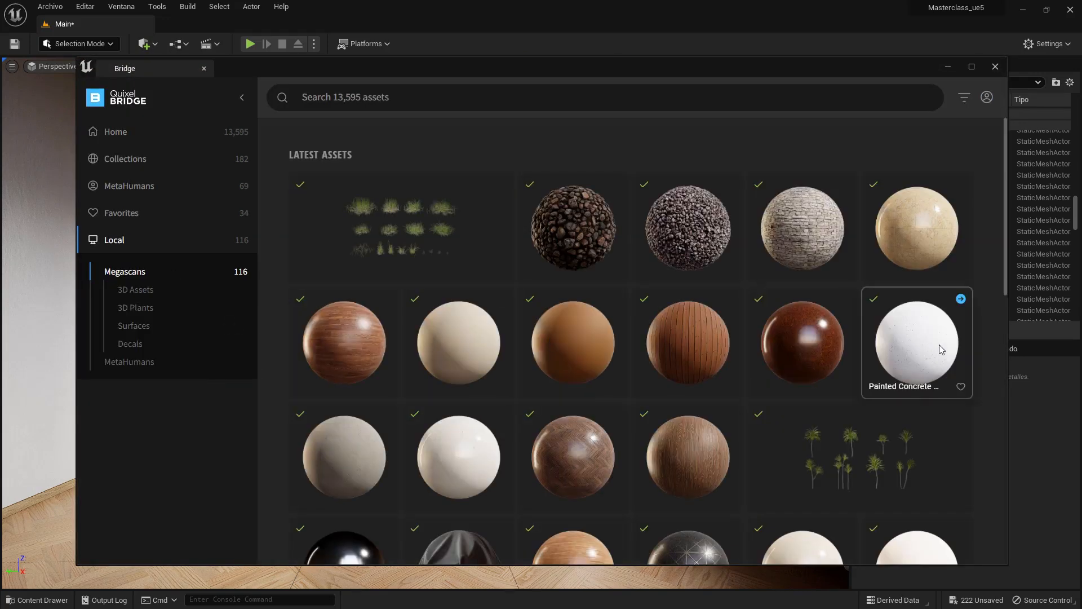
scroll(457, 451, "down", 5)
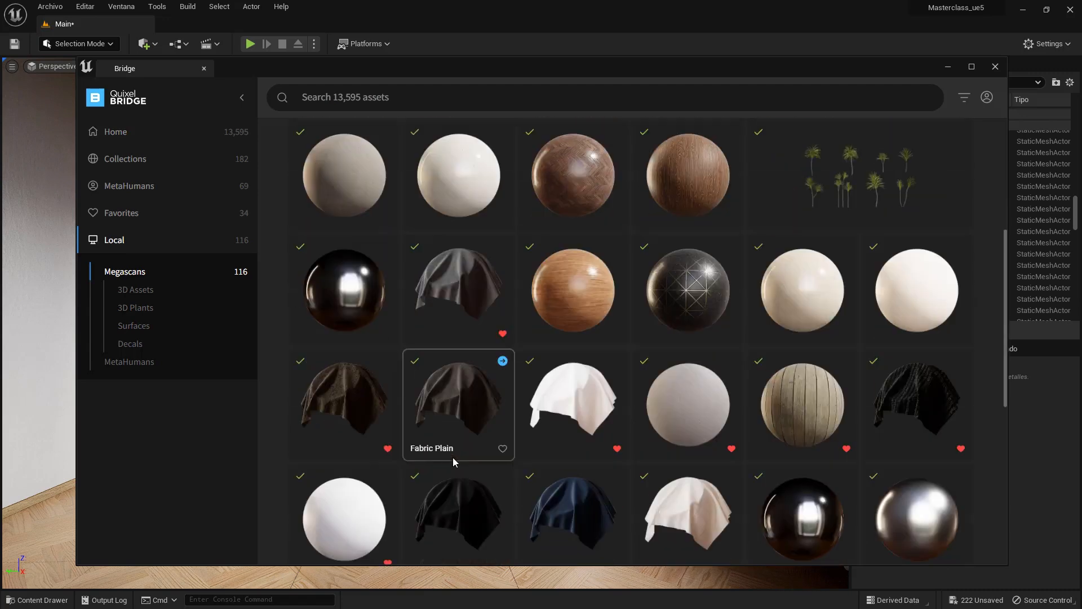
scroll(829, 350, "down", 4)
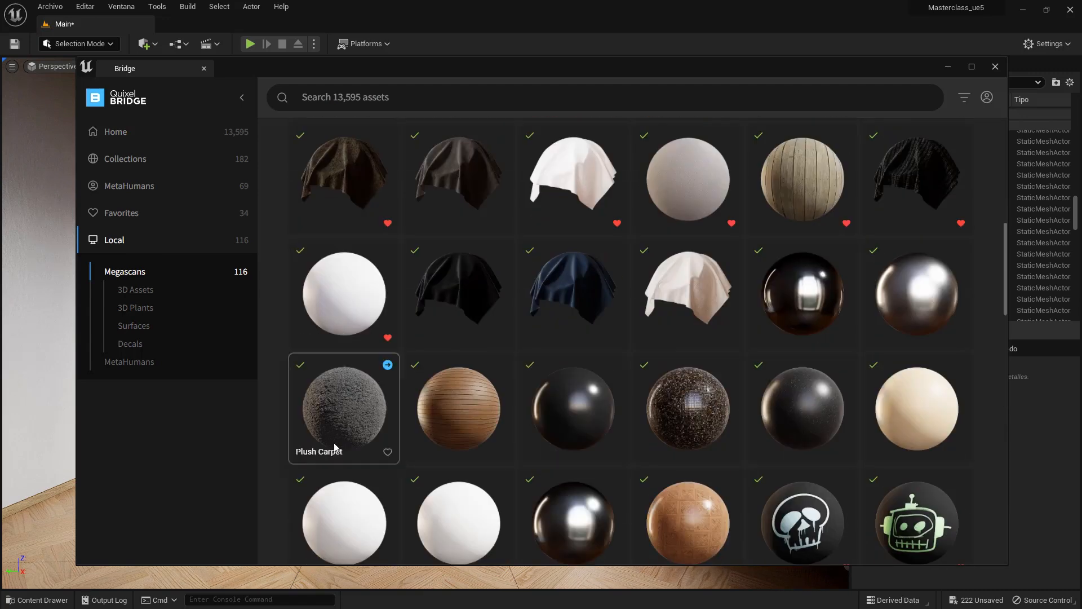
scroll(332, 510, "down", 2)
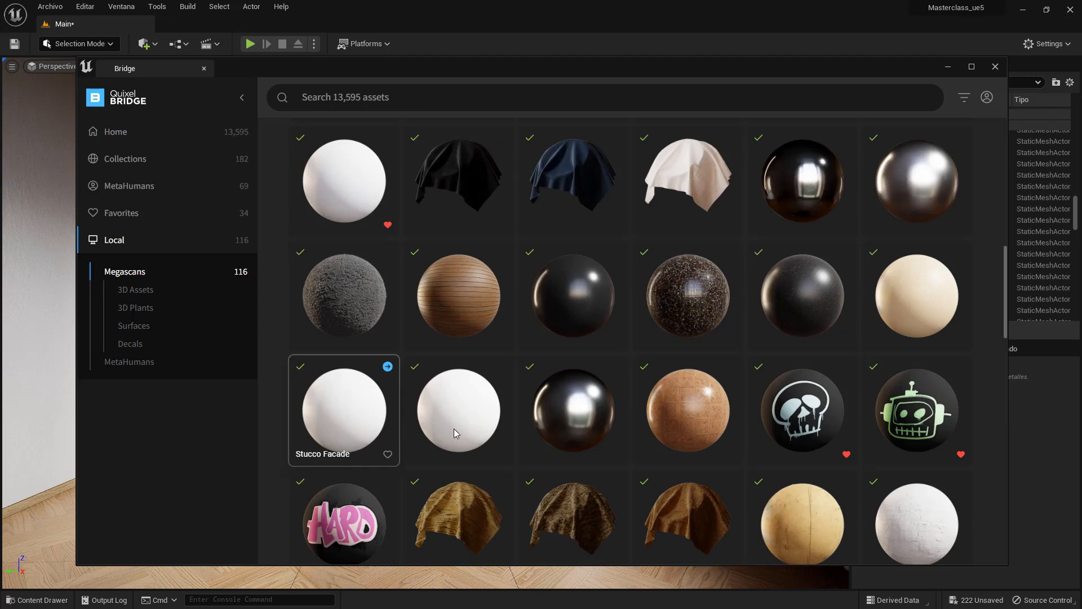
Download the painted 1x1m Stucco Facade surface at Highest Quality and add it to the project.
left_click(353, 424)
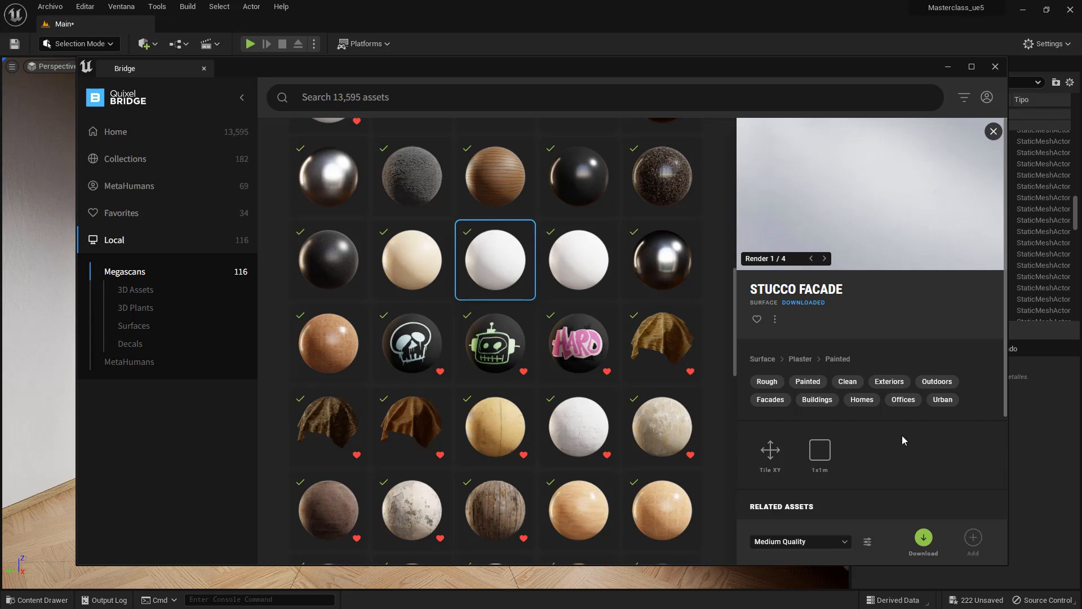
scroll(902, 425, "down", 2)
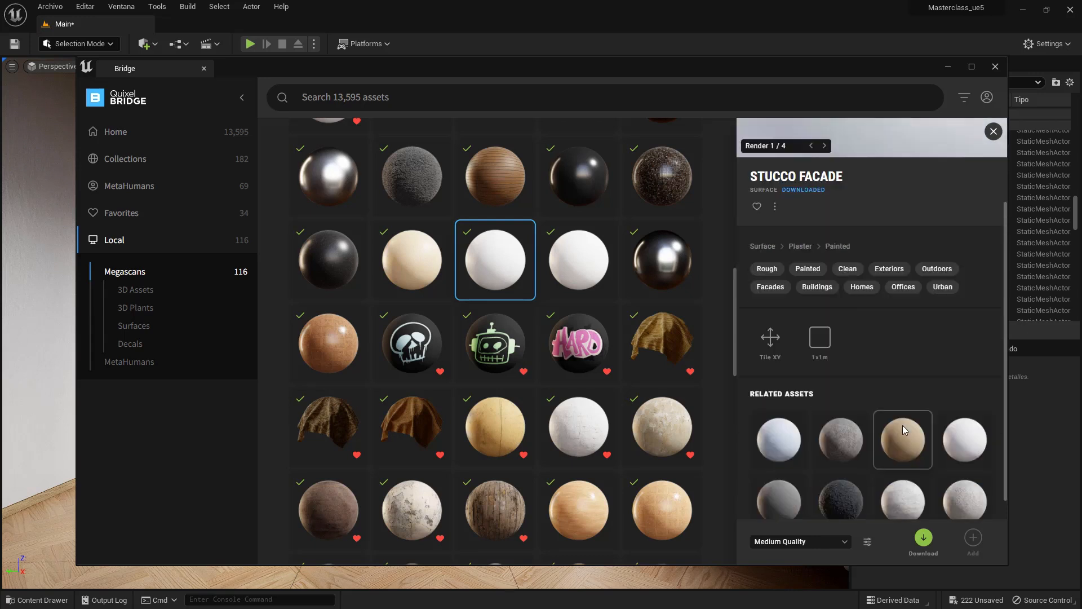
left_click(844, 543)
left_click(790, 519)
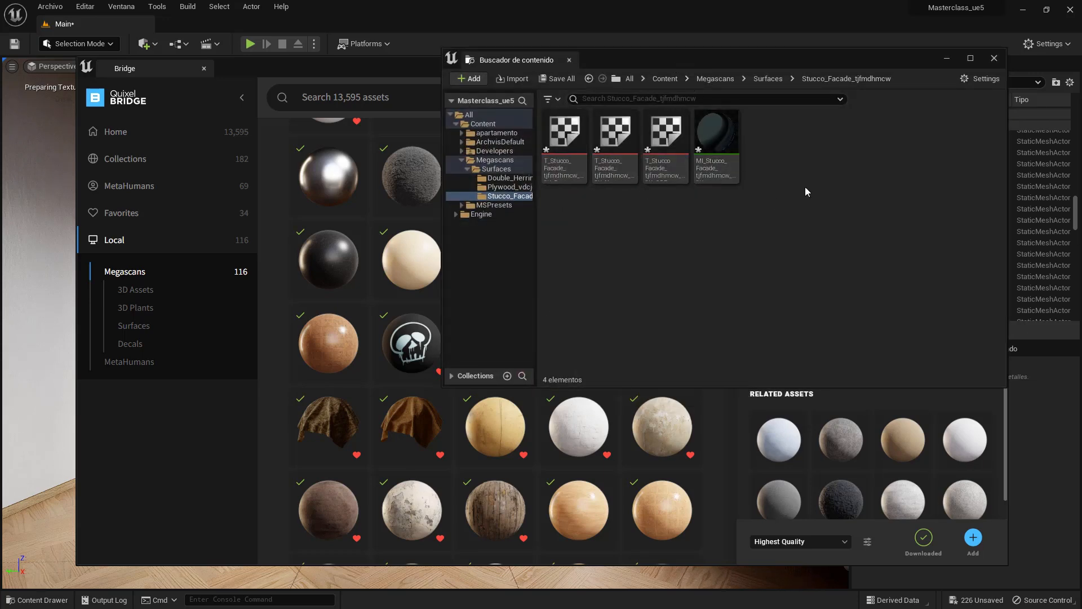
left_click(992, 59)
Add the fresh 2x2m Stucco Facade surface at Highest Quality, look through the remaining local assets, and close Bridge.
scroll(538, 388, "up", 1)
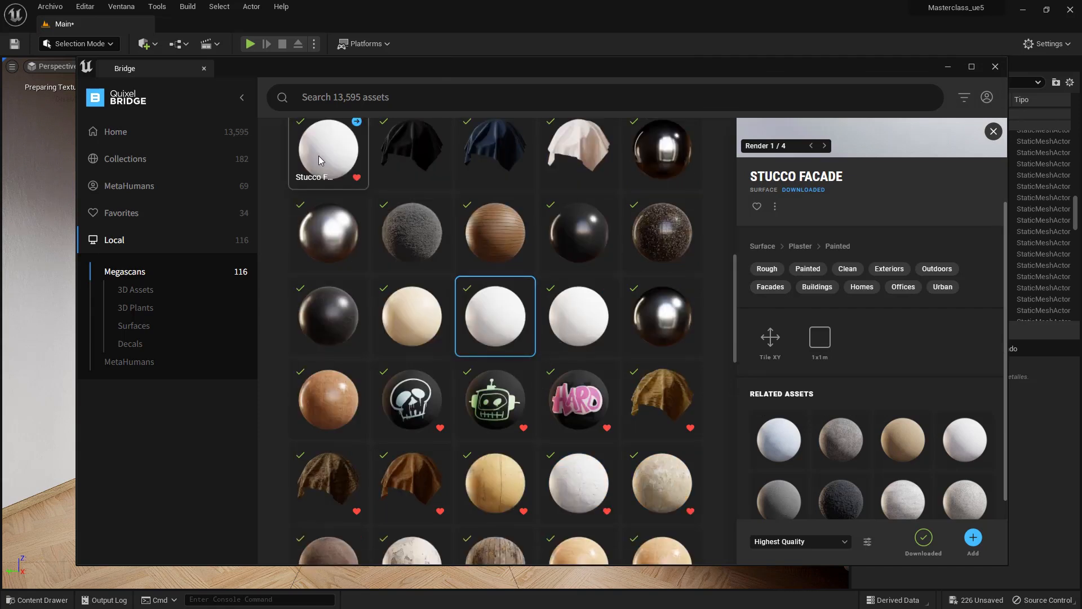
left_click(340, 148)
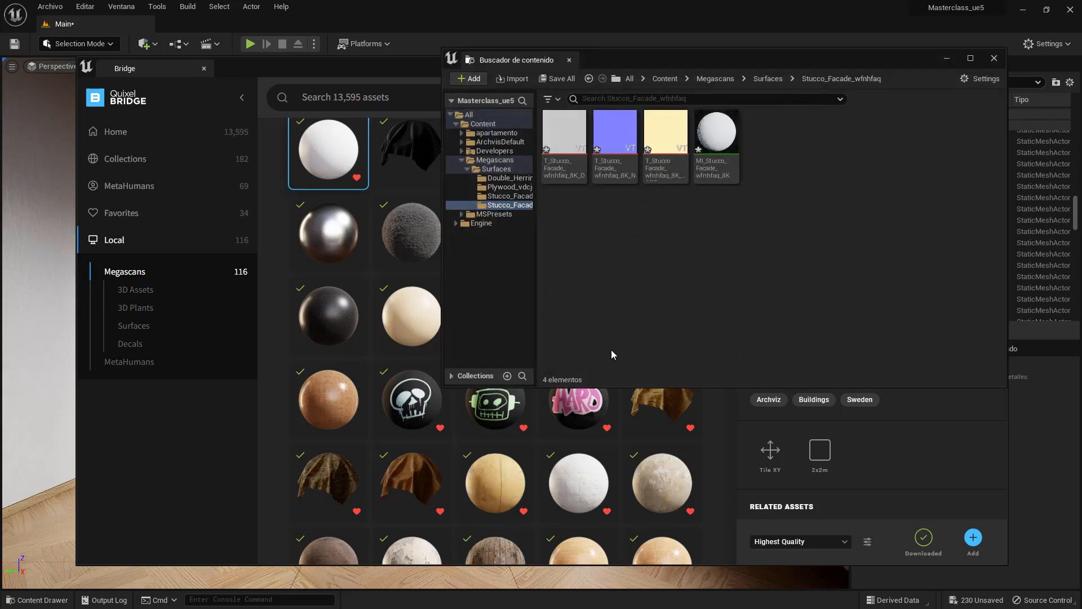
left_click(993, 58)
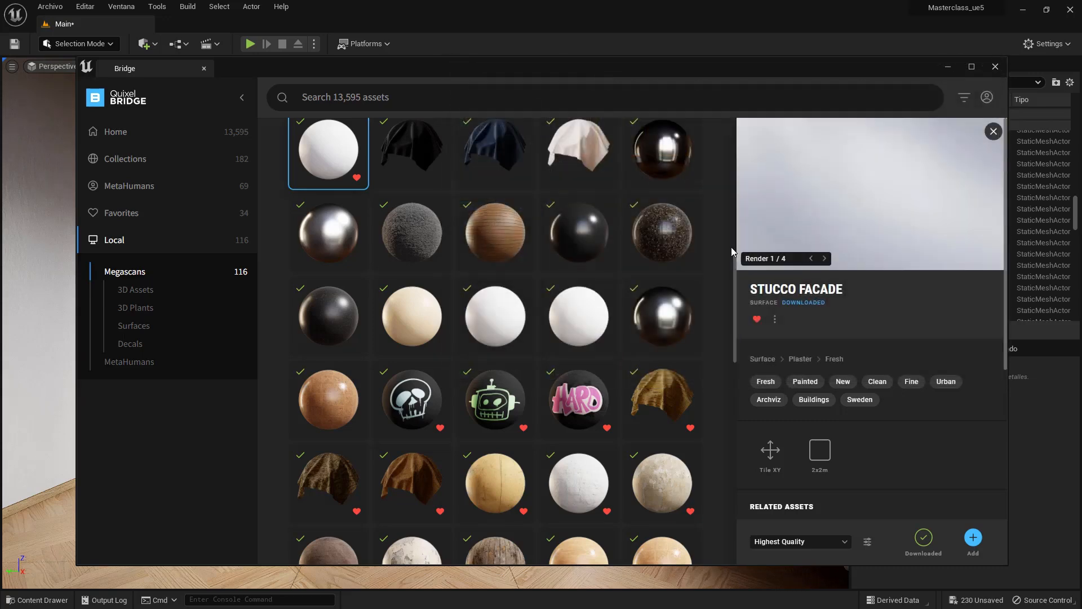
scroll(642, 353, "up", 4)
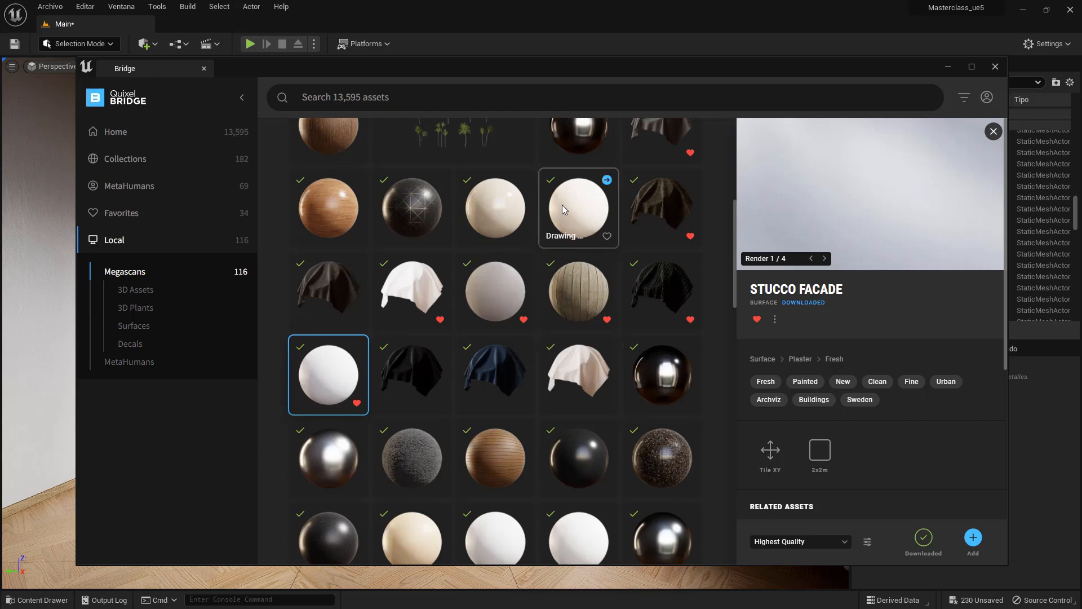
scroll(496, 315, "down", 10)
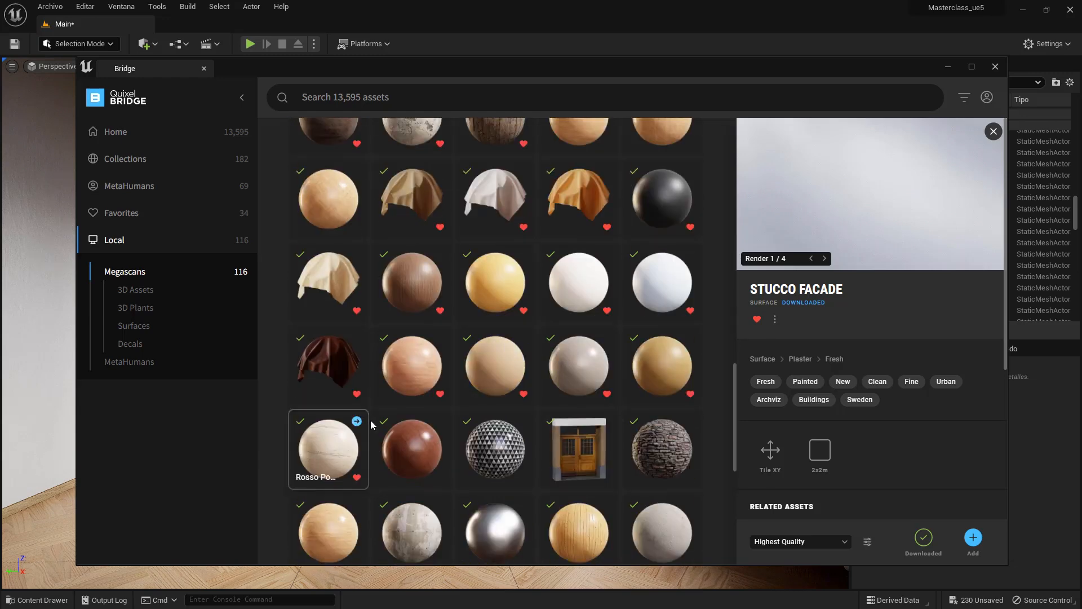
scroll(361, 428, "down", 4)
scroll(380, 422, "down", 5)
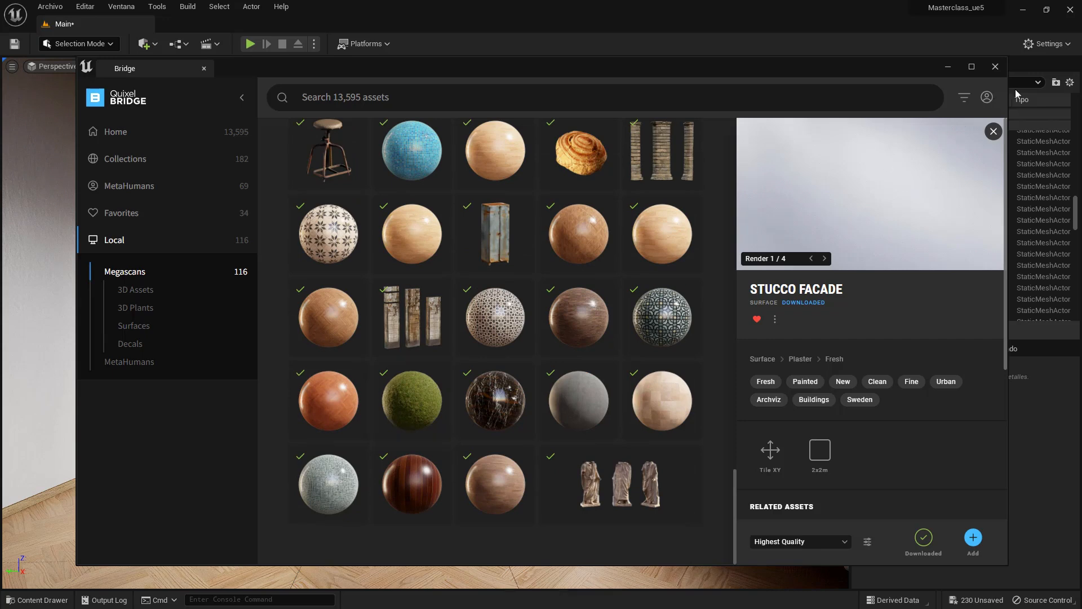
left_click(996, 67)
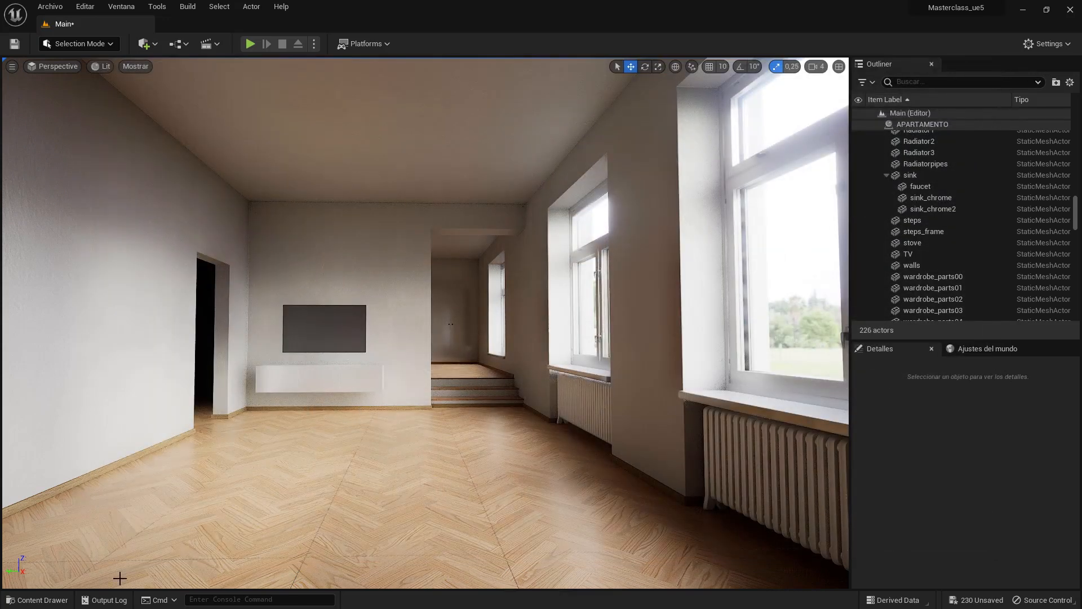
Open the Megascans surface folder Stucco_Facade_tjfmdhmcw and apply its material instance to the wall behind the TV.
left_click(51, 601)
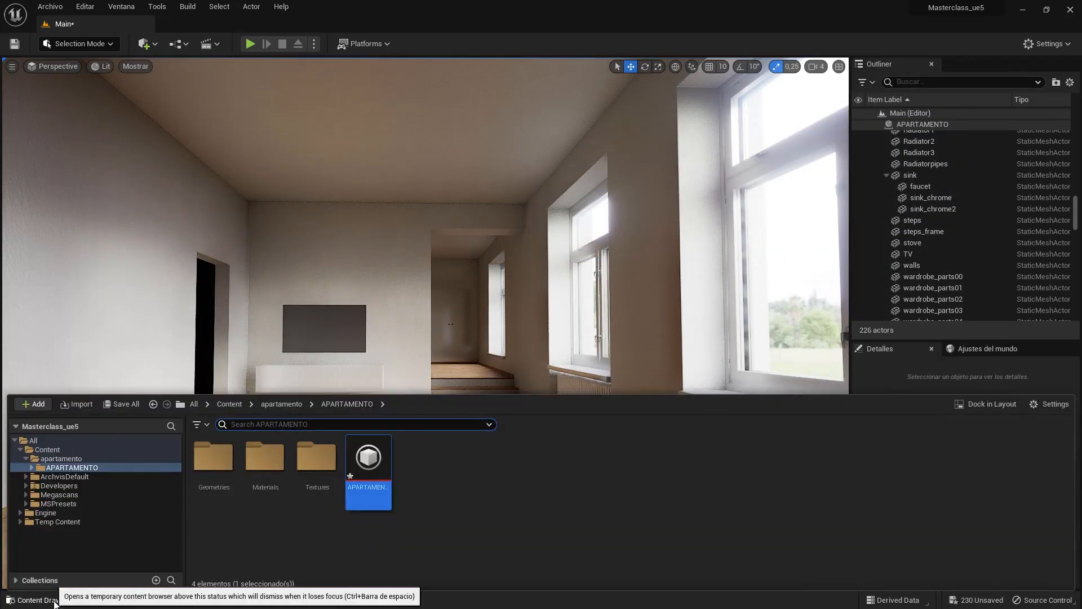
left_click(59, 495)
double_click(213, 457)
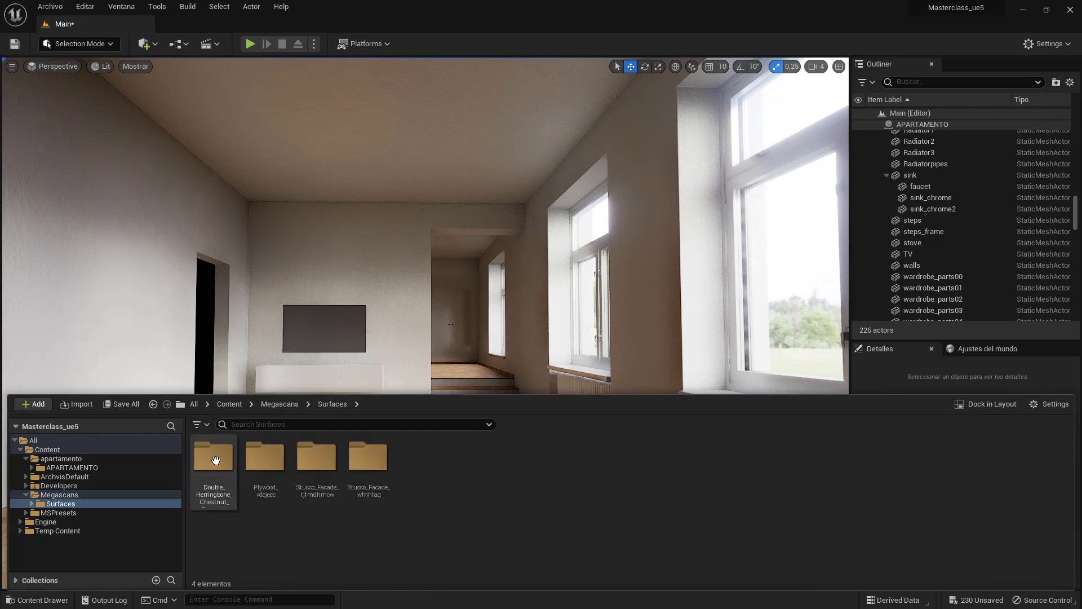
double_click(325, 463)
left_click_drag(213, 457, 317, 268)
Apply the tjfmdhmcw stucco material to the window-side wall between the steps and the radiator.
key("w")
right_click_drag(441, 345, 422, 326)
key("s")
key("w")
key("s")
scroll(282, 401, "down", 3)
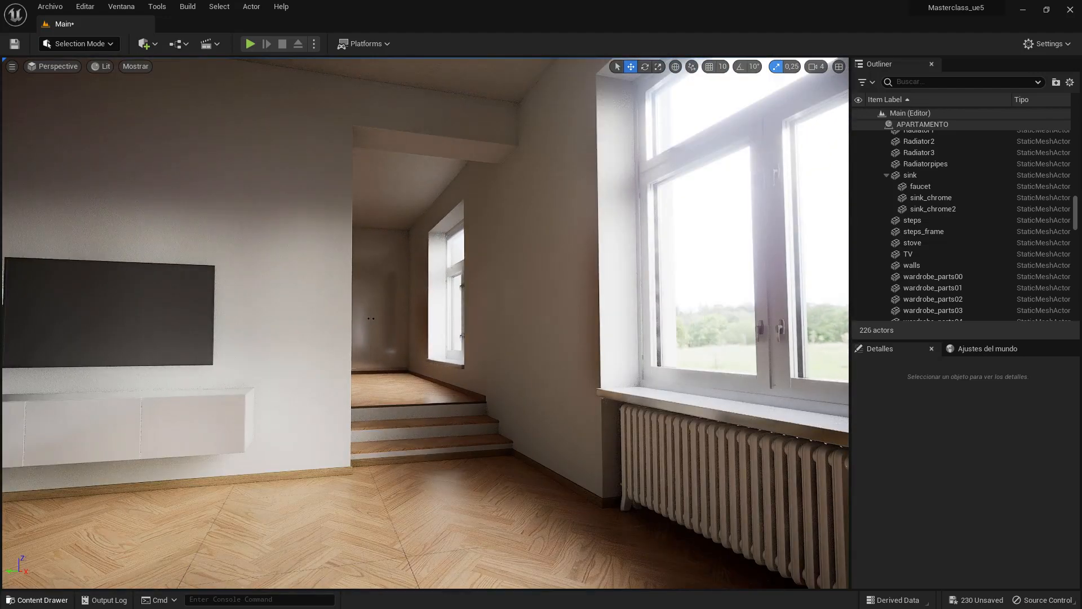
left_click(39, 601)
left_click_drag(218, 458, 511, 306)
Apply the stucco material to the wall section between the two radiators and to the kitchen's back wall.
right_click_drag(104, 524, 282, 530)
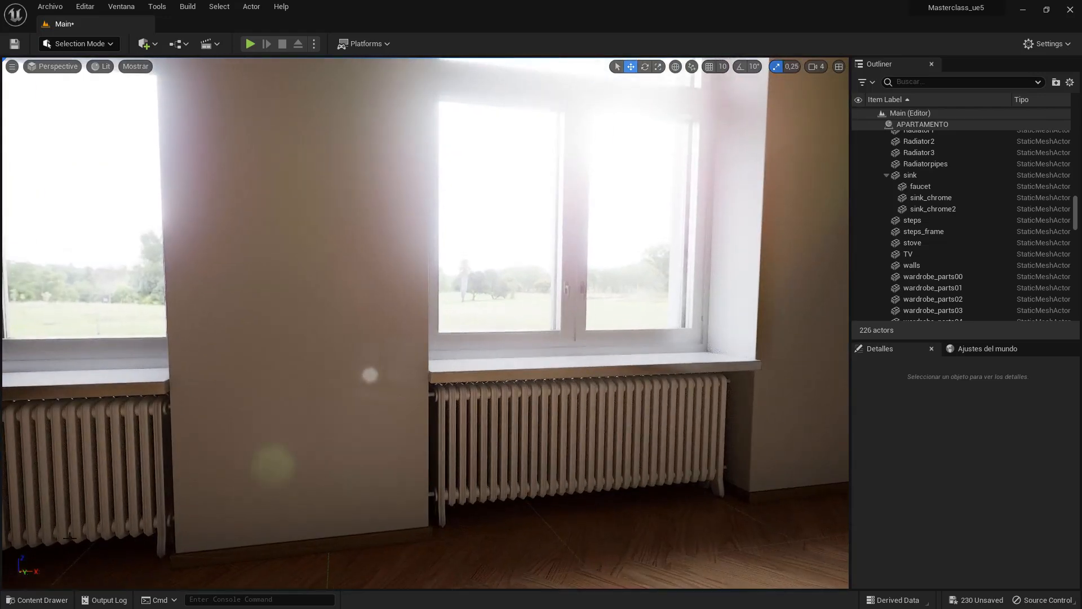
left_click(35, 600)
left_click_drag(235, 437, 261, 336)
right_click_drag(261, 336, 395, 339)
left_click(51, 601)
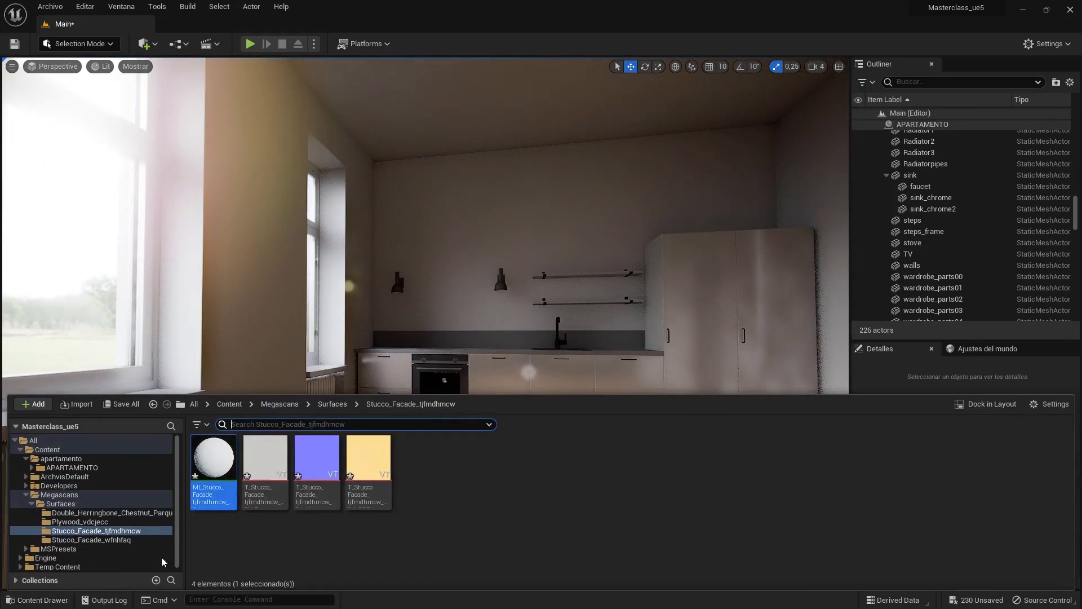
left_click_drag(211, 470, 439, 249)
Apply the stucco material to the next living room wall, turning from the kitchen toward the TV corner.
right_click_drag(438, 248, 497, 182)
left_click(3, 598)
left_click_drag(212, 467, 319, 235)
right_click_drag(292, 246, 394, 262)
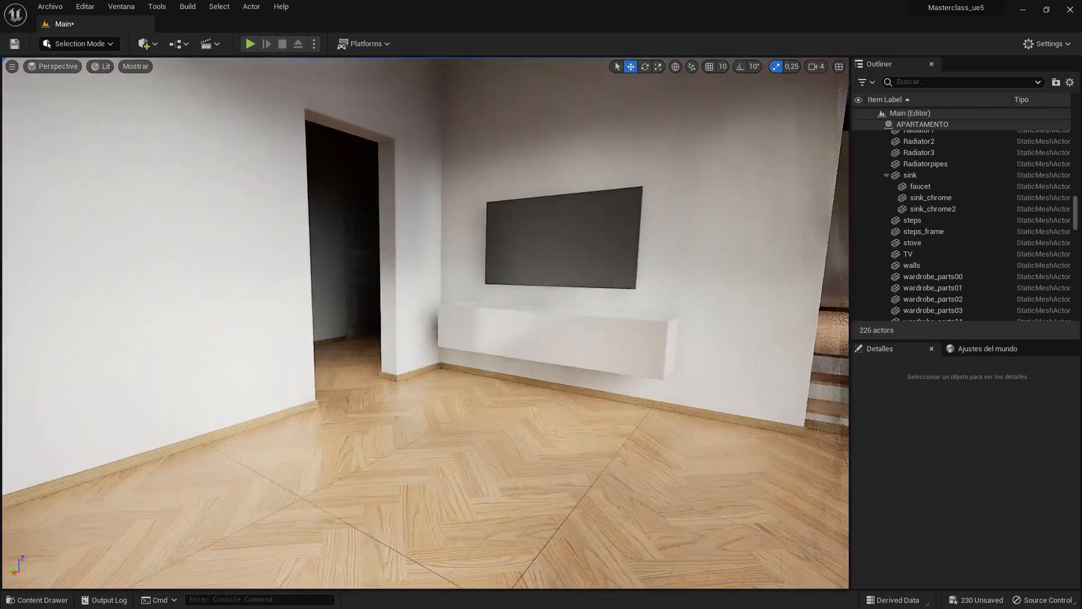
Apply the stucco material to the walls of the adjoining room that looks toward the kitchen.
right_click_drag(232, 322, 115, 330)
key("w")
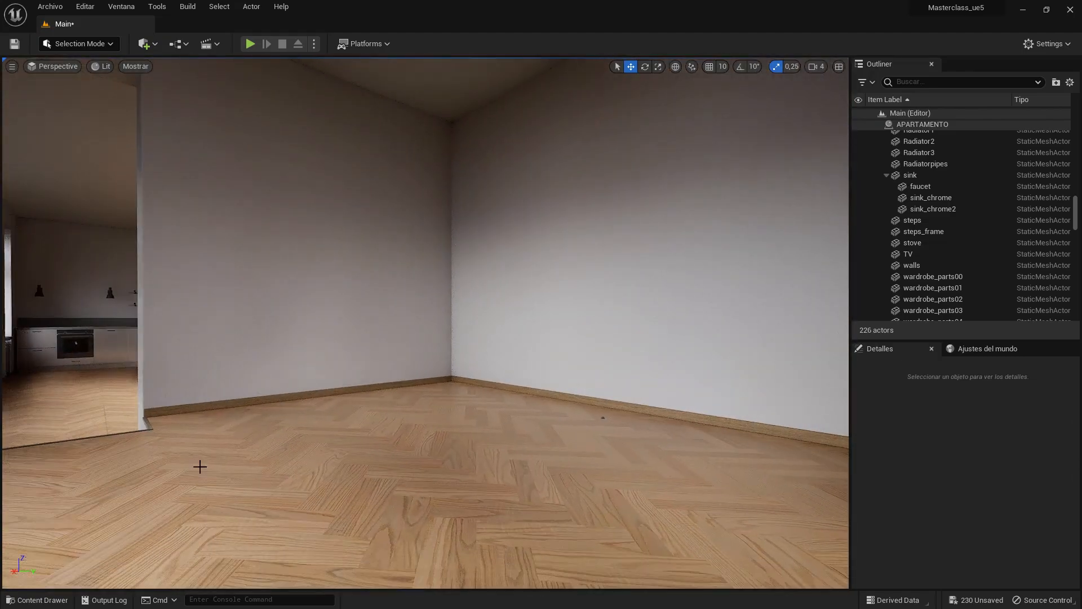
left_click(45, 600)
left_click_drag(212, 471, 117, 512)
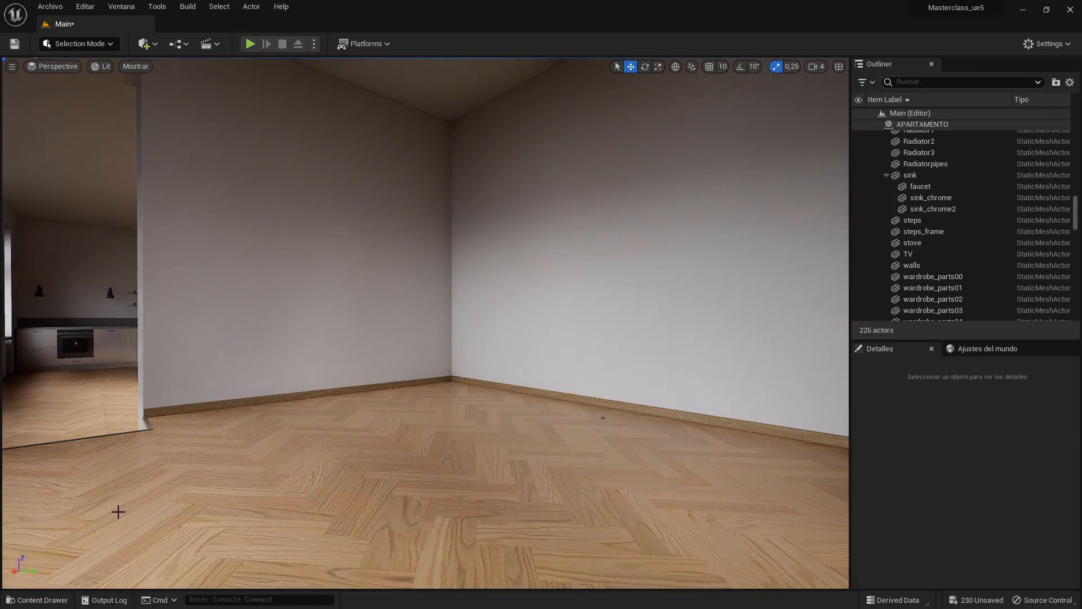
left_click(25, 600)
left_click_drag(213, 460, 541, 343)
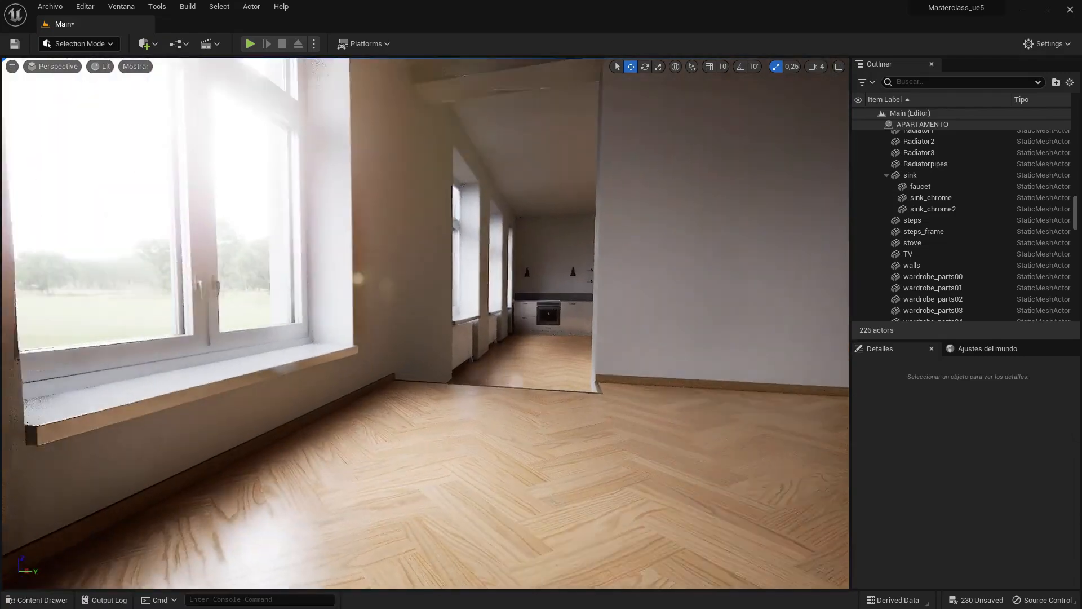
Apply the stucco material to the tall kitchen cabinet door nearest the sink and inspect its surface up close.
mouse_move(531, 340)
right_mouse_down()
mouse_move(522, 326)
mouse_move(547, 348)
right_mouse_up()
key("w")
key("w")
left_click(35, 601)
left_click_drag(213, 468, 626, 302)
key("w")
right_click_drag(666, 425, 672, 419)
key("d")
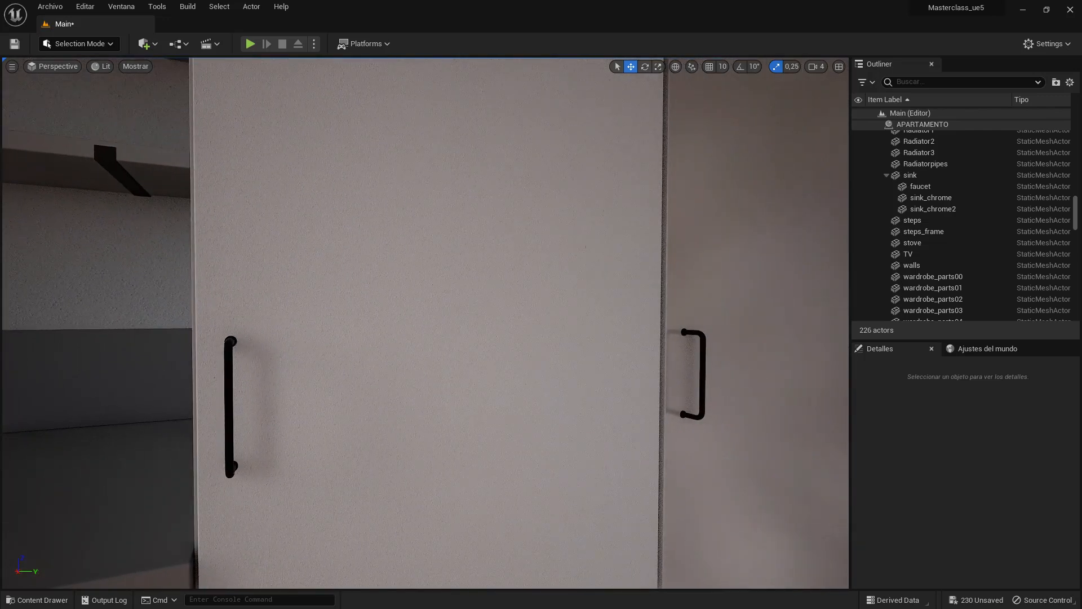
key("w")
right_click_drag(531, 415, 530, 416)
key("s")
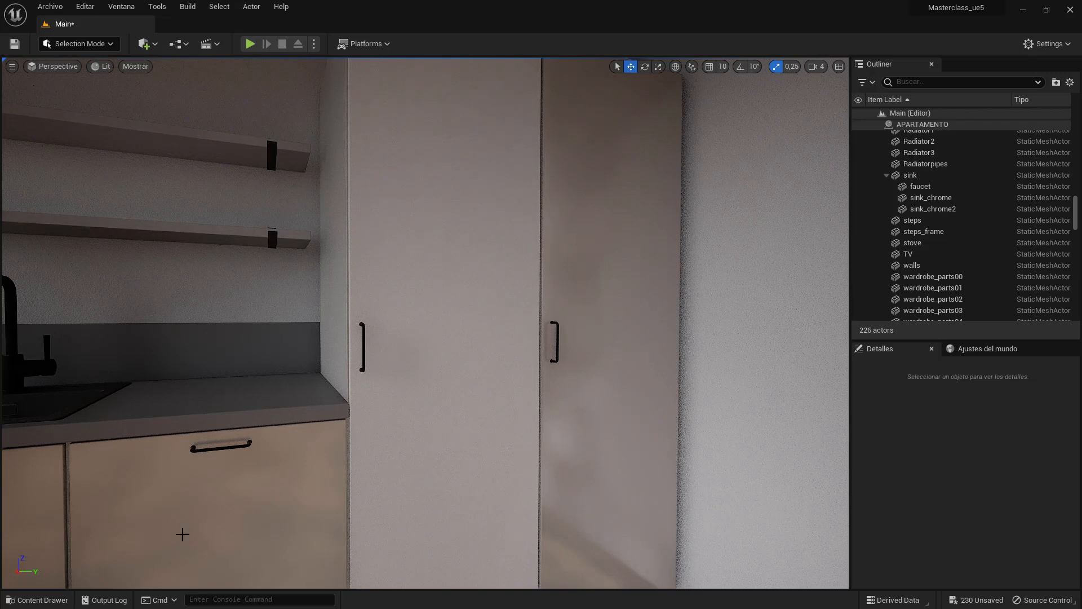
Apply the stucco material to the second tall cabinet door and the base cabinet front beside it.
left_click(37, 599)
left_click_drag(214, 457, 575, 356)
right_click_drag(575, 355, 575, 355)
left_click(37, 600)
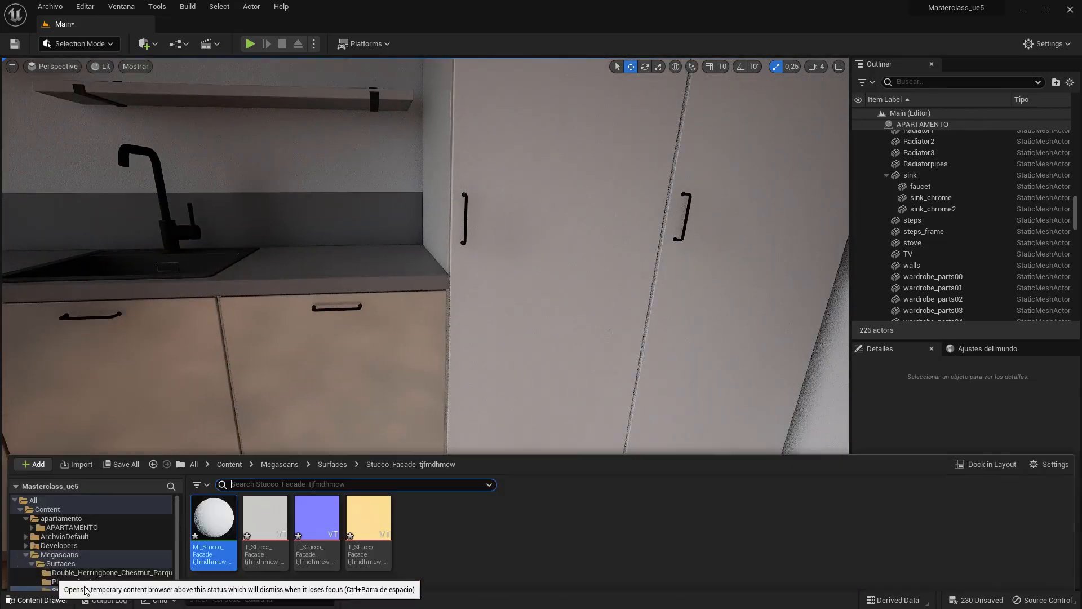
right_click_drag(348, 378, 349, 379)
left_click_drag(213, 446, 320, 432)
Apply the stucco material to the base cabinet front under the sink and the one next to the oven.
left_click(43, 600)
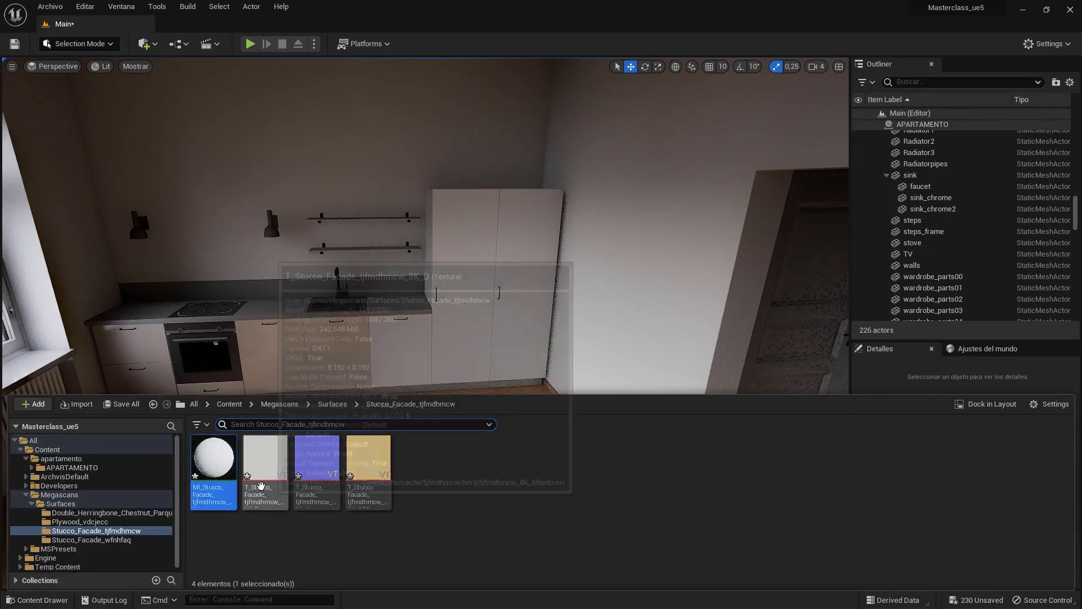
left_click_drag(212, 467, 347, 352)
left_click(37, 599)
left_click_drag(213, 458, 280, 353)
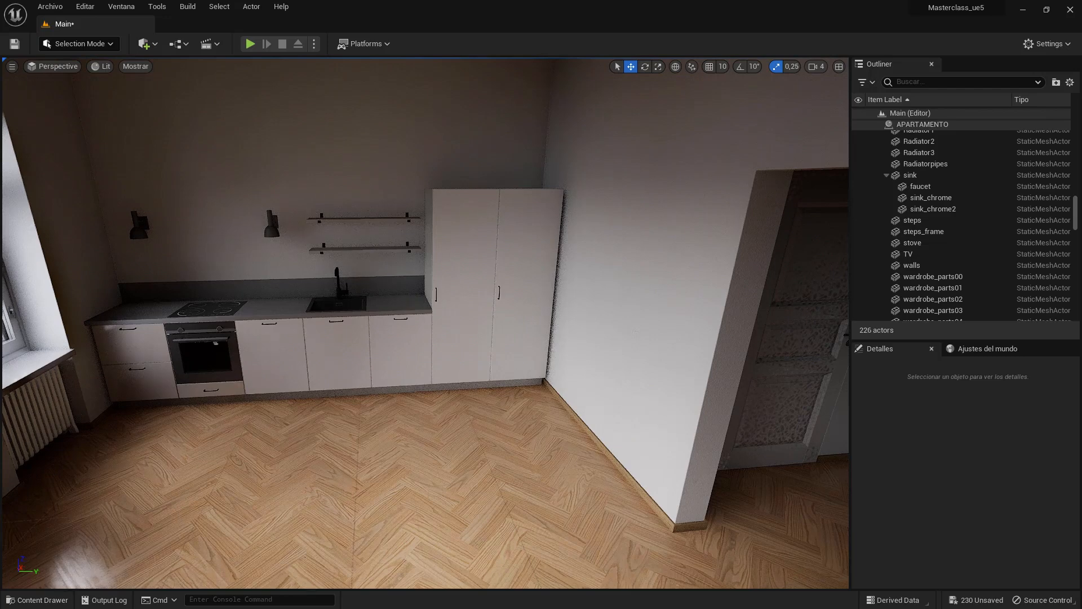
Apply the stucco material to the drawer fronts beside the window and to the wall shelf above the sink.
left_click(13, 600)
left_click_drag(208, 470, 142, 346)
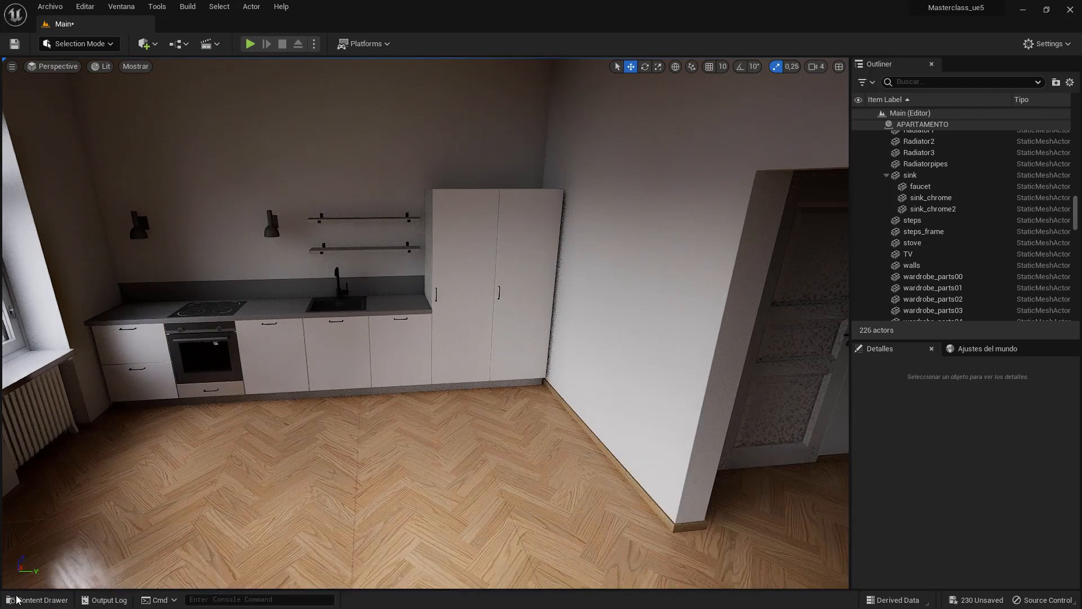
left_click(24, 600)
left_click_drag(208, 463, 244, 421)
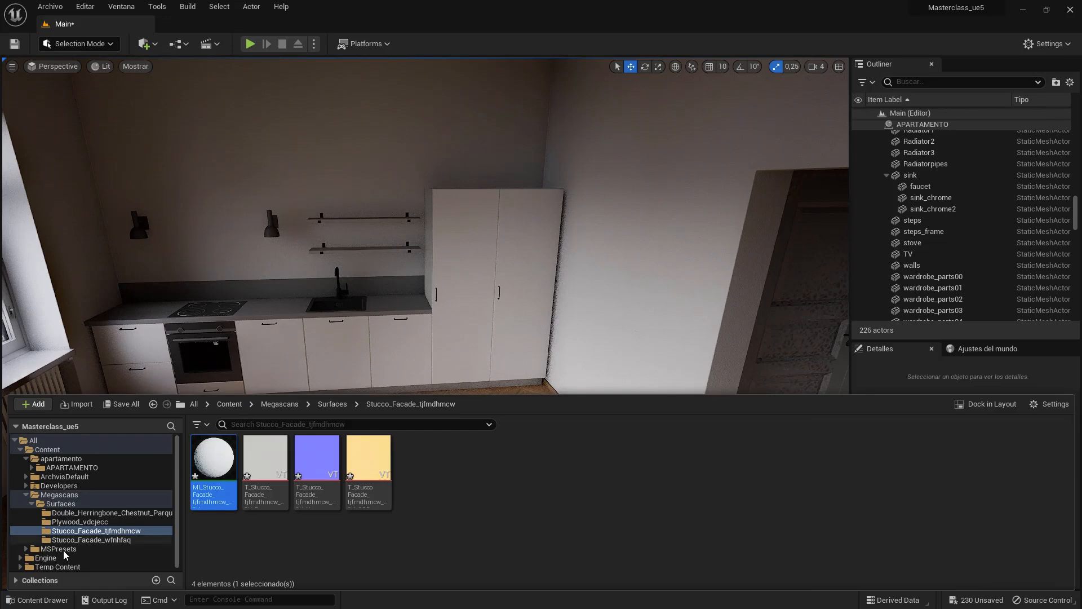
left_click_drag(213, 472, 359, 255)
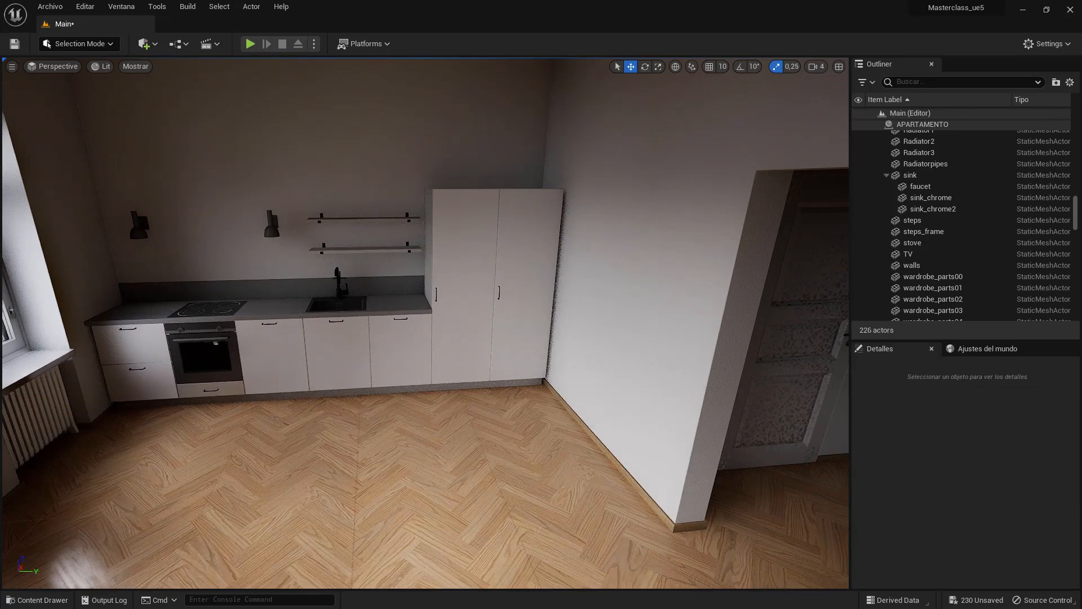
Apply the stucco material to the remaining kitchen fronts around the oven and inspect the tall cabinet's doors and top.
left_click(35, 600)
left_click_drag(216, 460, 271, 345)
right_click_drag(270, 345, 275, 378)
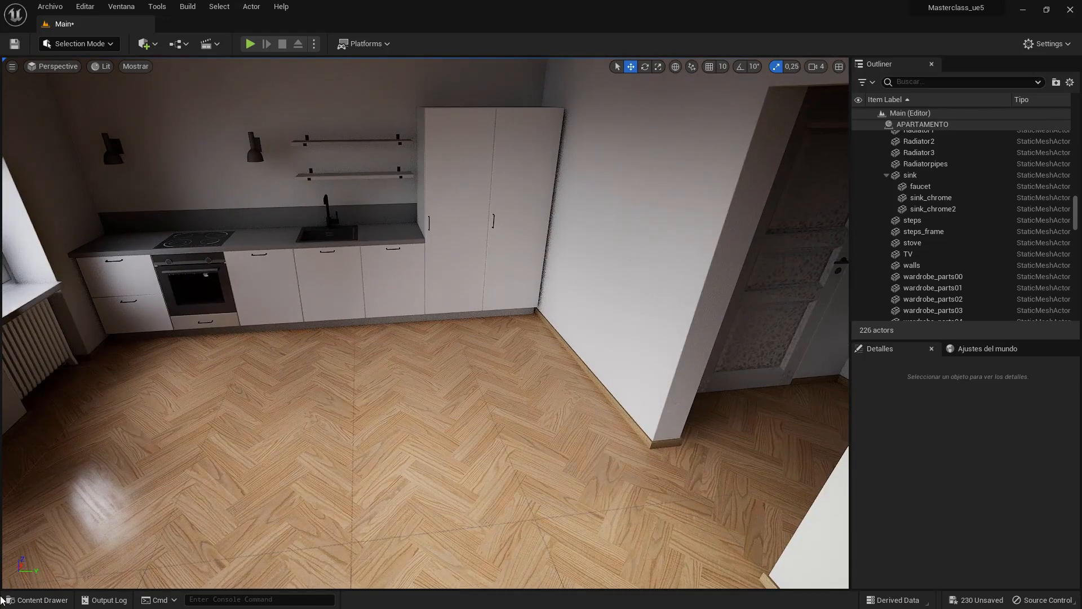
left_click(23, 605)
left_click_drag(216, 460, 228, 319)
right_click_drag(260, 367, 271, 331)
scroll(309, 205, "up", 8)
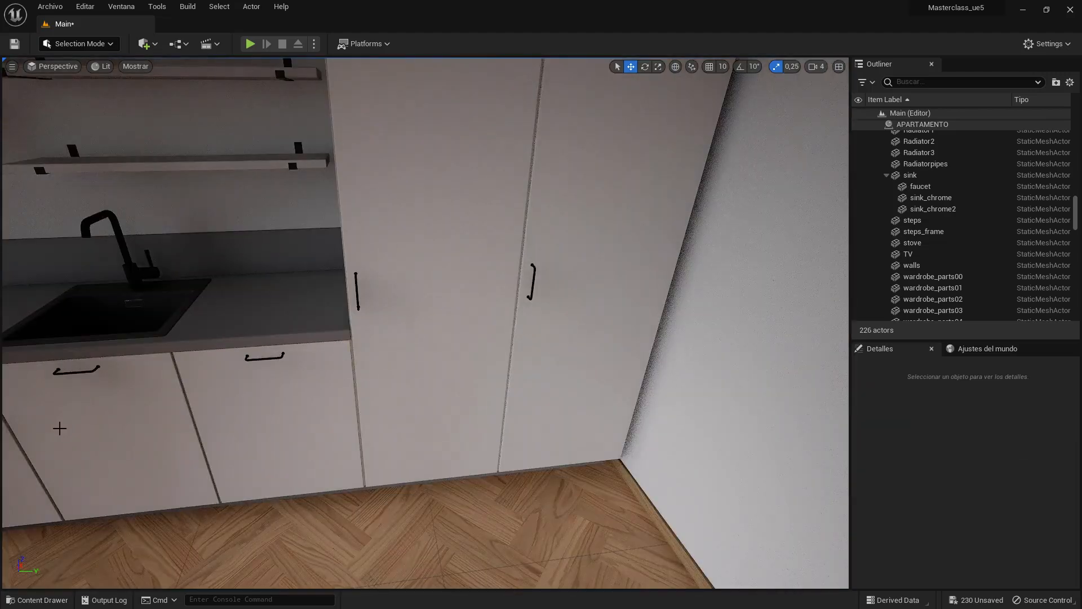
middle_click_drag(60, 429, 123, 386)
scroll(123, 385, "up", 5)
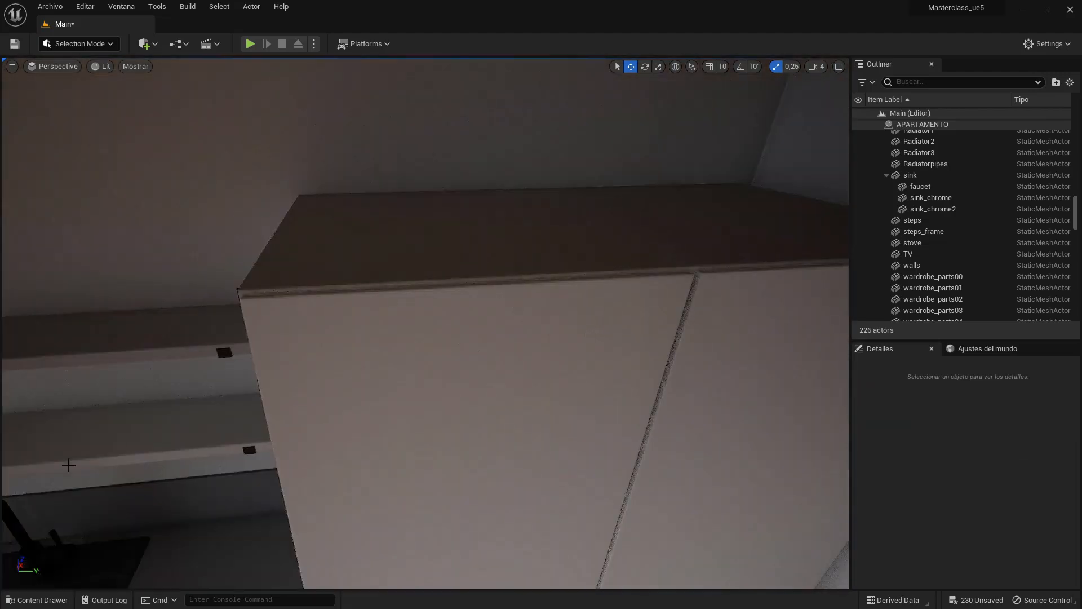
Apply the stucco material to the wall behind the kitchen shelves and to the top sections of the tall cabinet.
left_click(24, 600)
left_click_drag(216, 460, 179, 377)
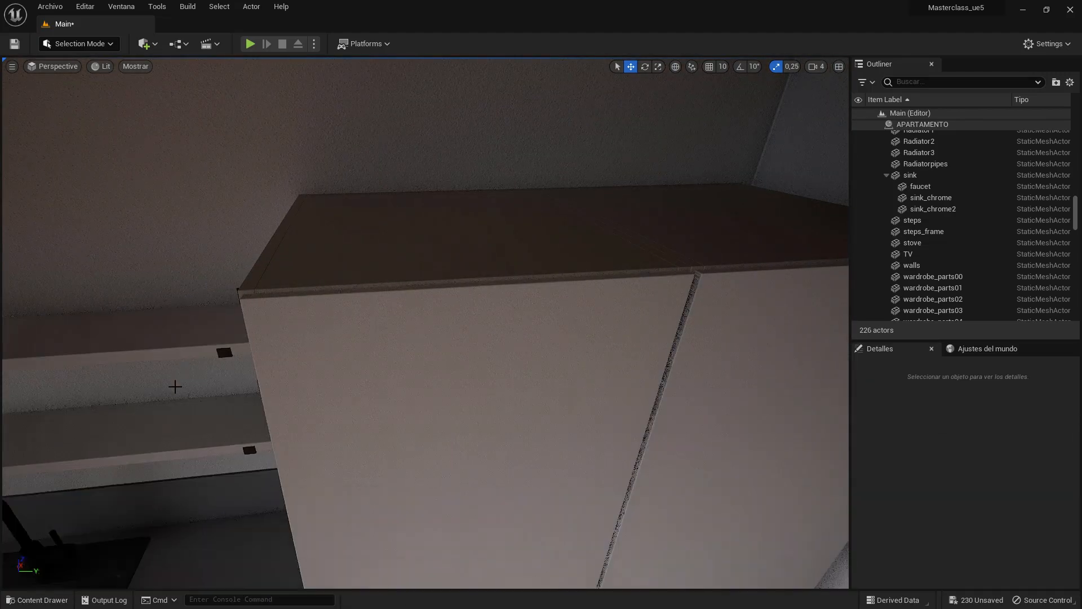
left_click(37, 599)
left_click_drag(213, 458, 372, 267)
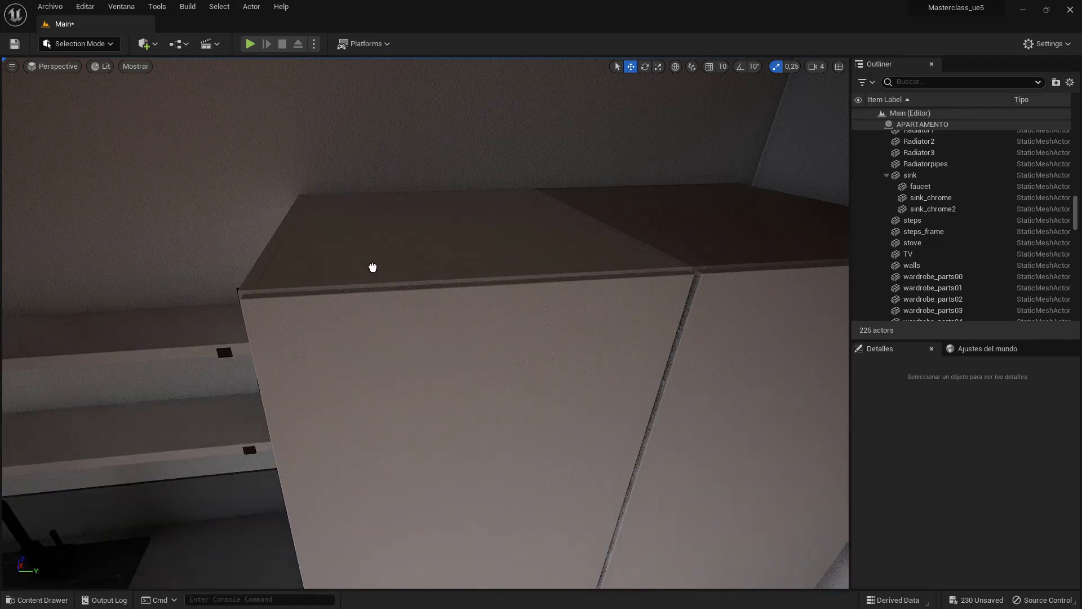
left_click(39, 600)
left_click_drag(210, 469, 690, 260)
Apply the stucco material to the floating cabinet under the TV and to the living room wall behind it.
right_click_drag(705, 248, 524, 183)
key("w")
middle_click_drag(663, 388, 655, 426)
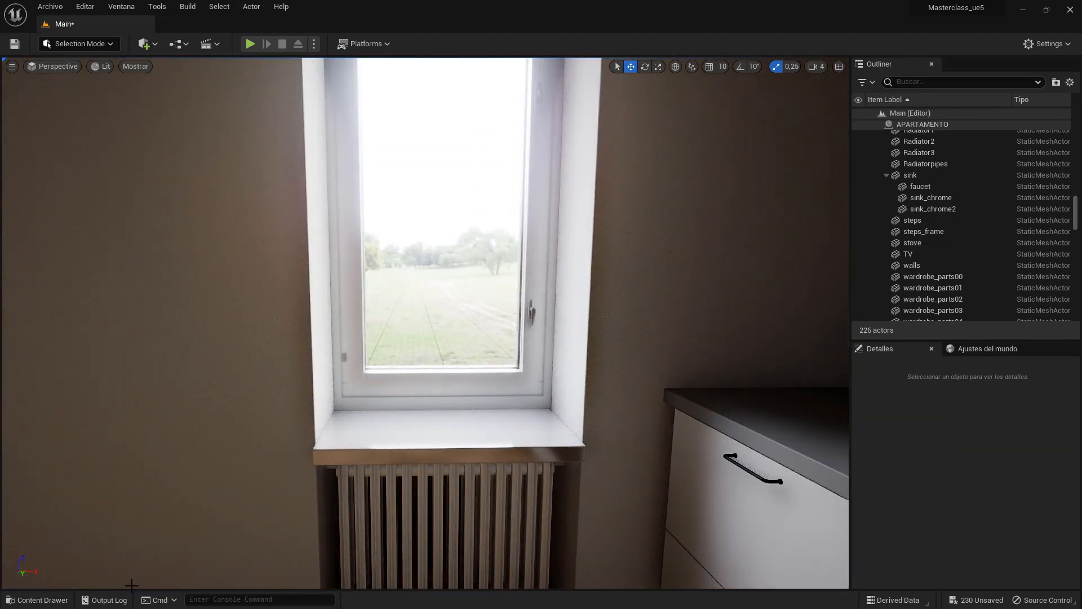
left_click(36, 599)
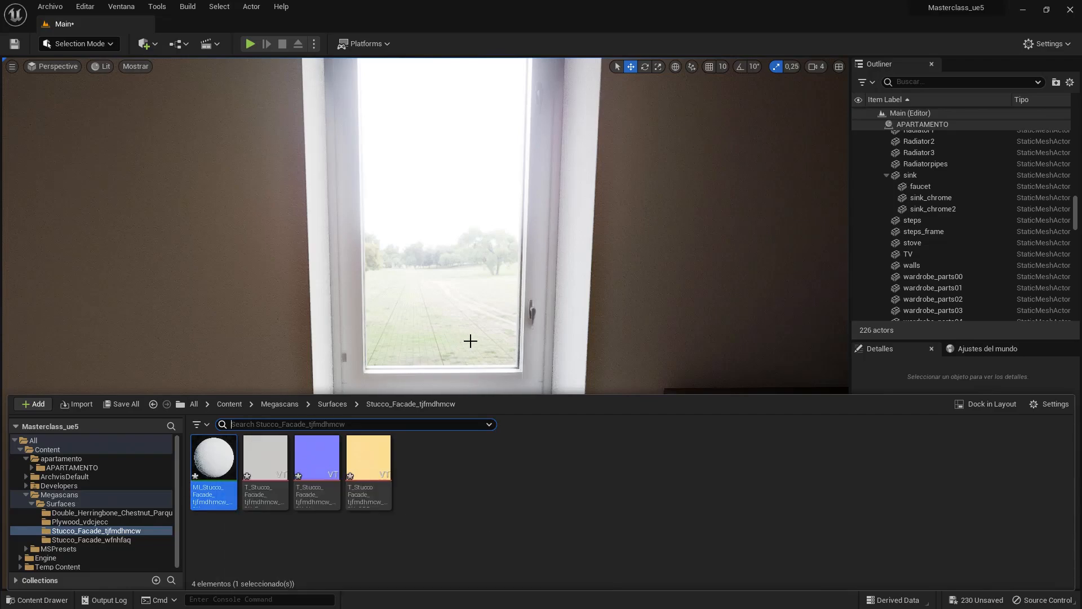
left_click_drag(505, 283, 257, 417)
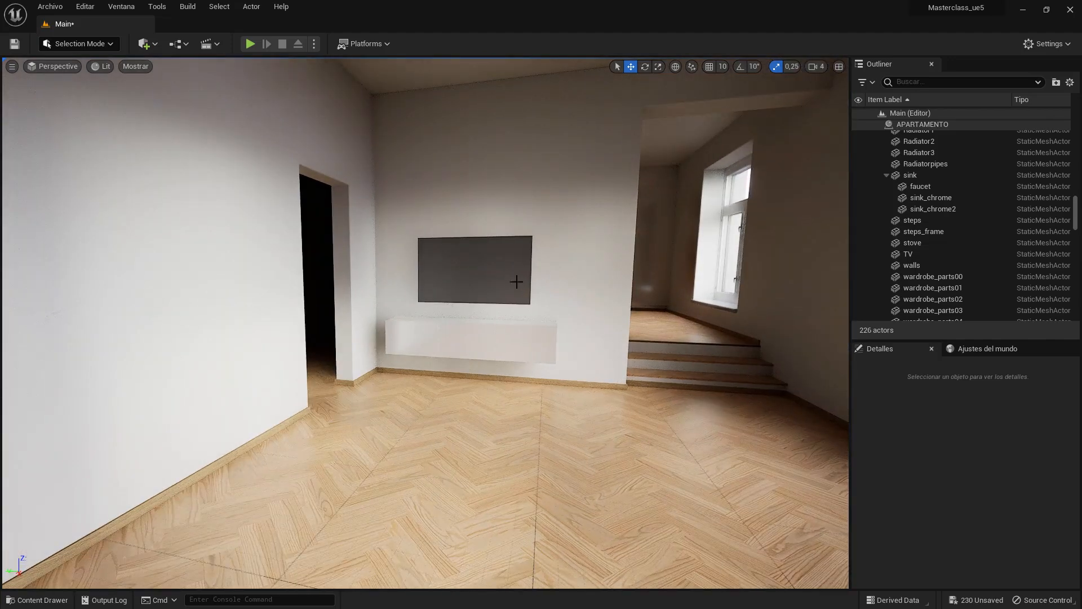
left_click(36, 600)
left_click_drag(216, 463, 429, 341)
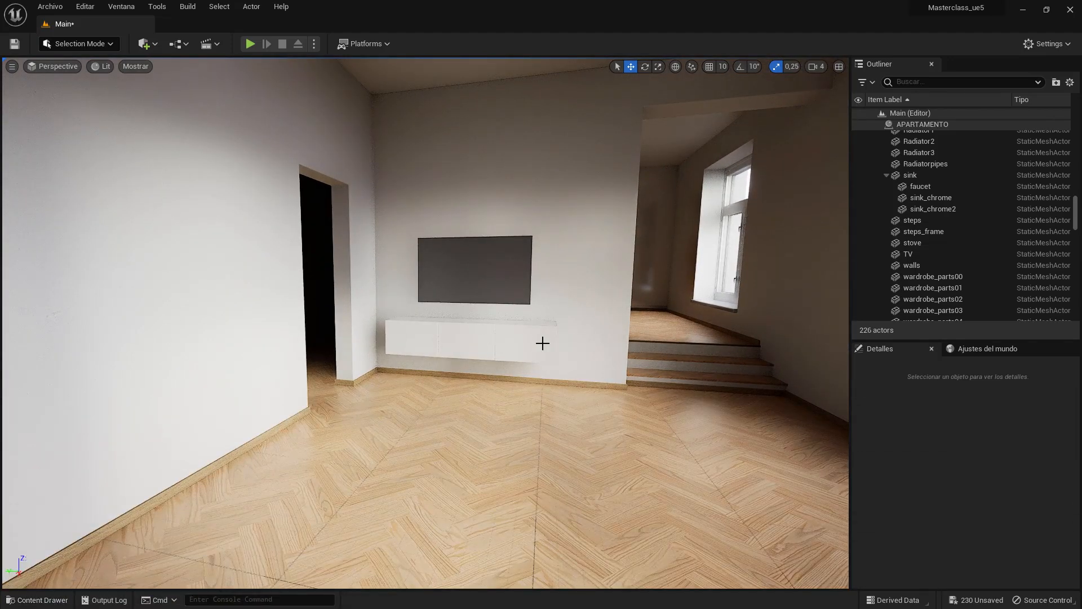
left_click(36, 600)
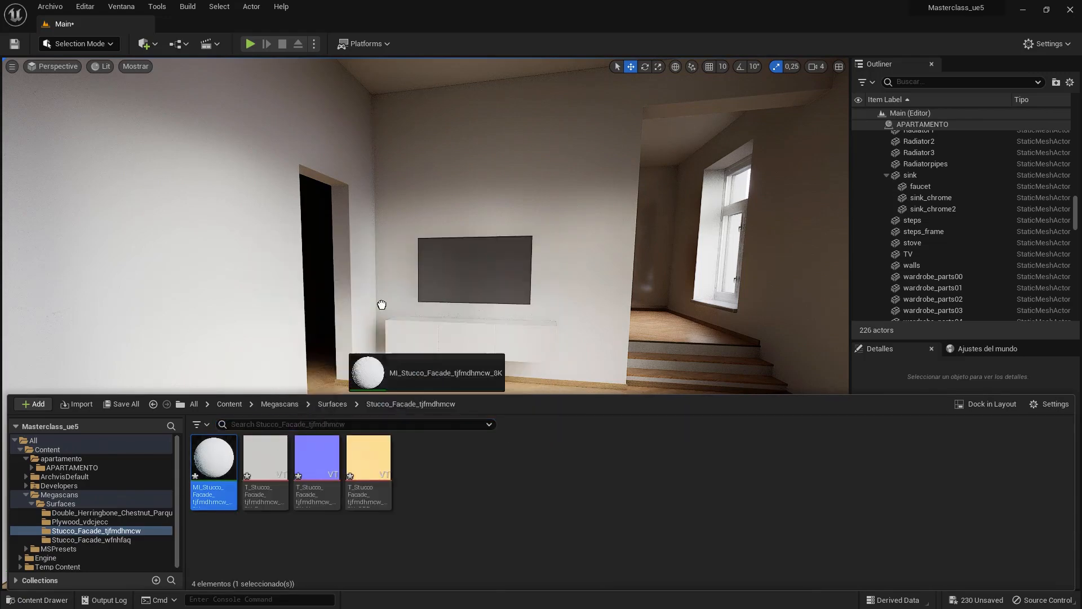
left_click_drag(501, 172, 499, 175)
Examine the static mesh and material settings of the upper and lower glass panes of the narrow window.
right_click_drag(478, 343, 694, 284)
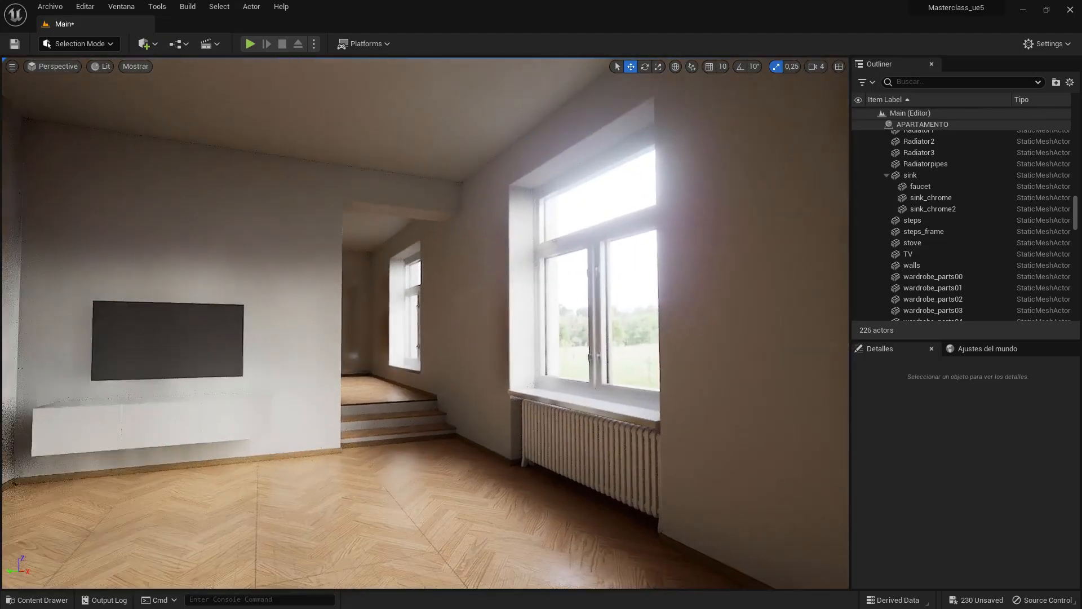
right_click_drag(428, 361, 469, 373)
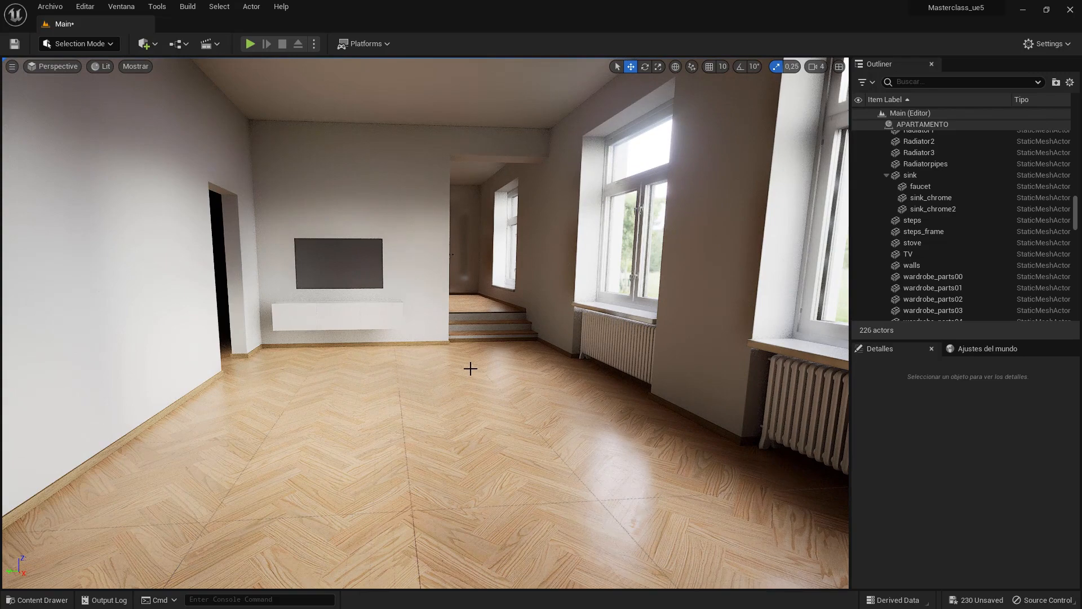
right_click_drag(595, 334, 596, 296)
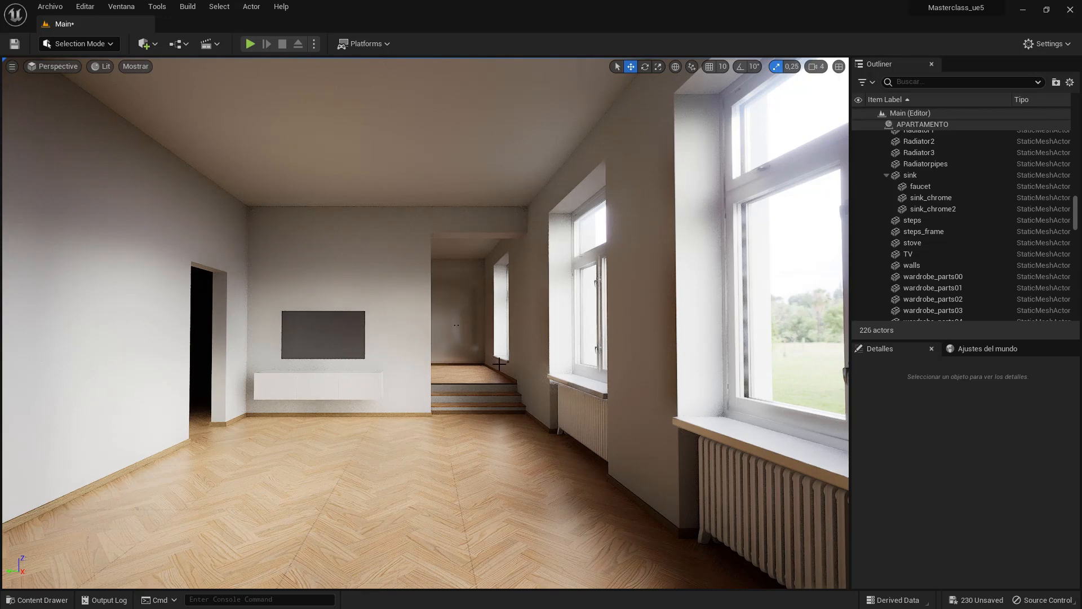
right_click_drag(560, 293, 541, 265)
left_click(585, 334)
left_click(579, 165, "ctrl")
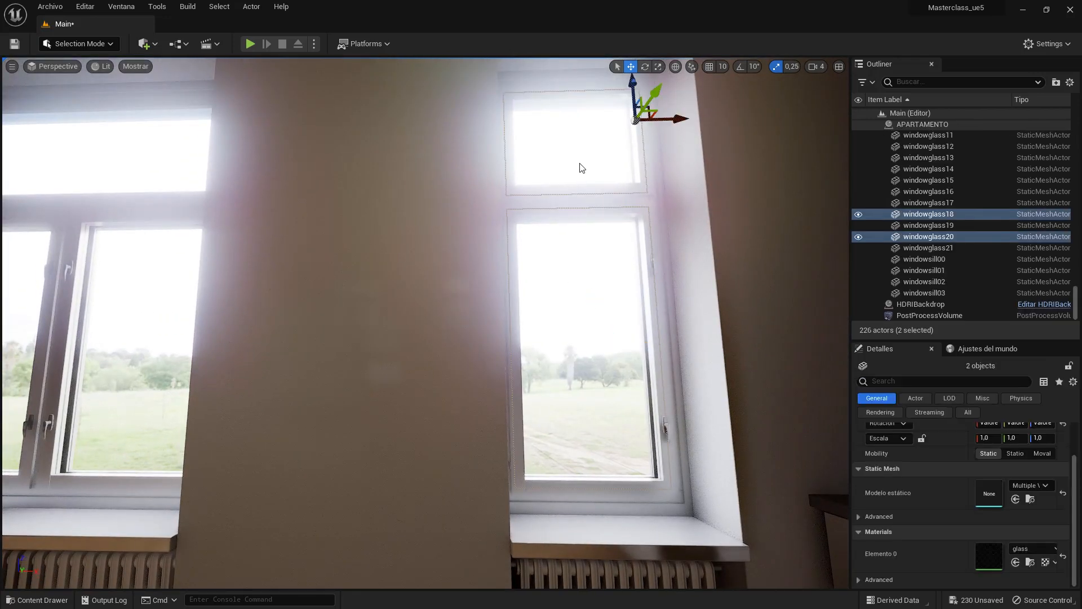
scroll(1078, 487, "up", 2)
scroll(1077, 490, "down", 2)
left_click(858, 517)
scroll(953, 495, "down", 1)
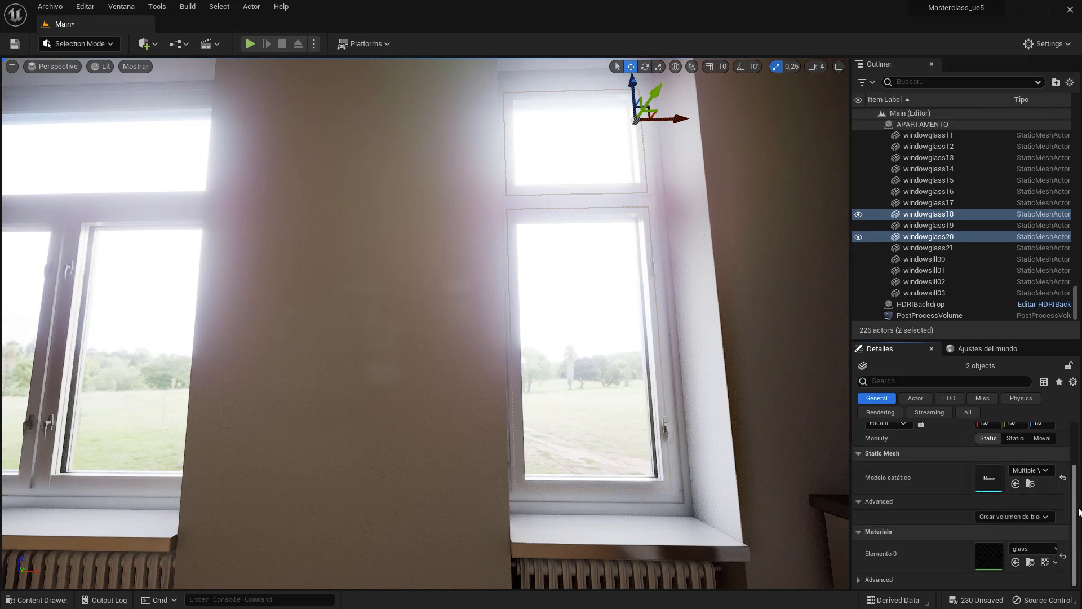
mouse_move(1077, 538)
left_mouse_down()
mouse_move(1077, 496)
mouse_move(1077, 545)
left_mouse_up()
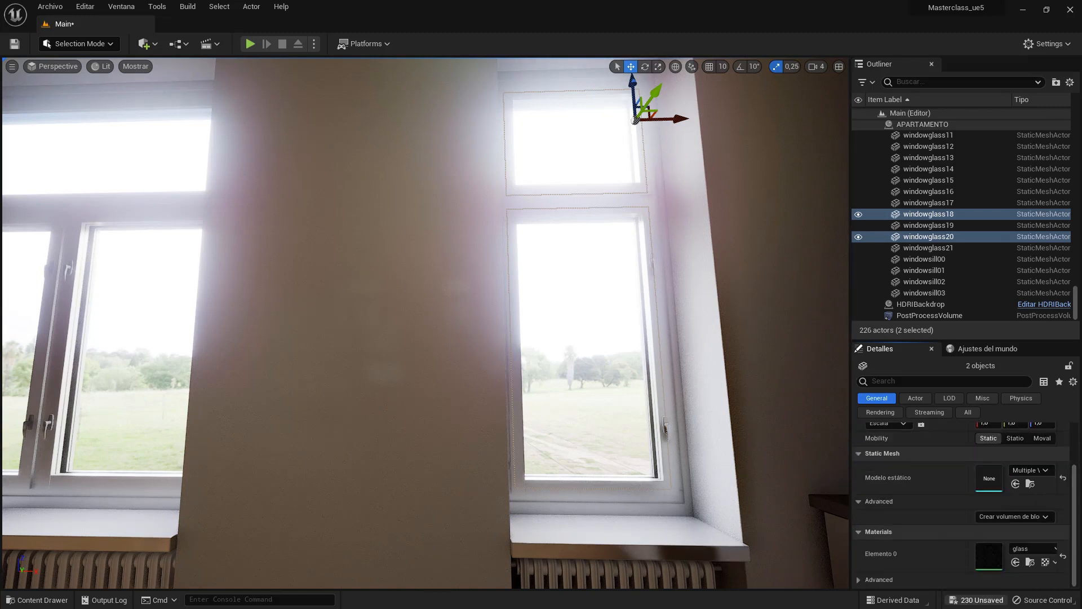
left_click(859, 580)
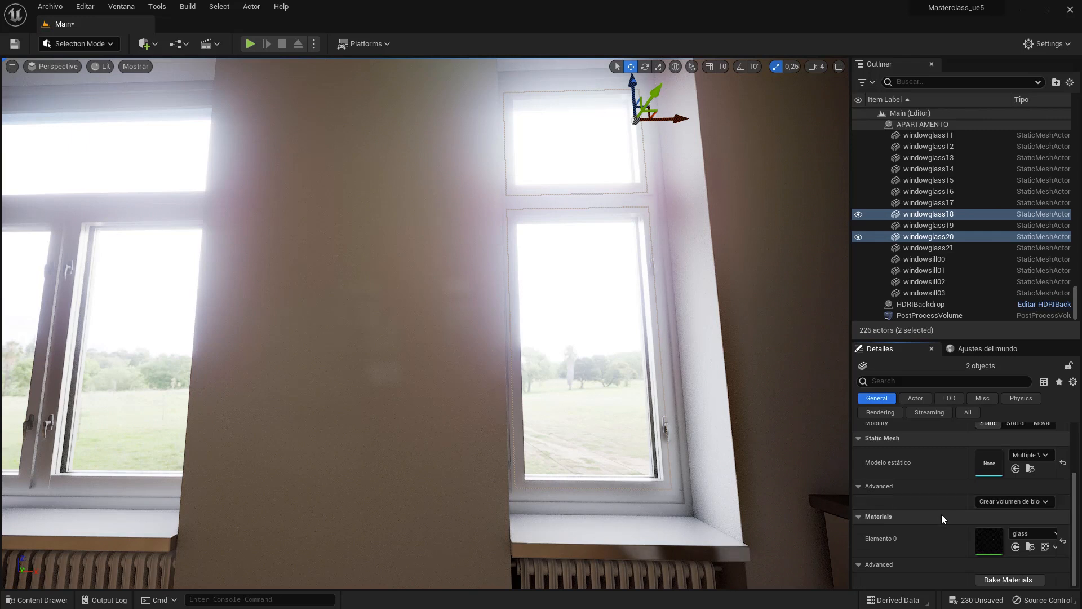
scroll(941, 514, "up", 3)
left_click(857, 506)
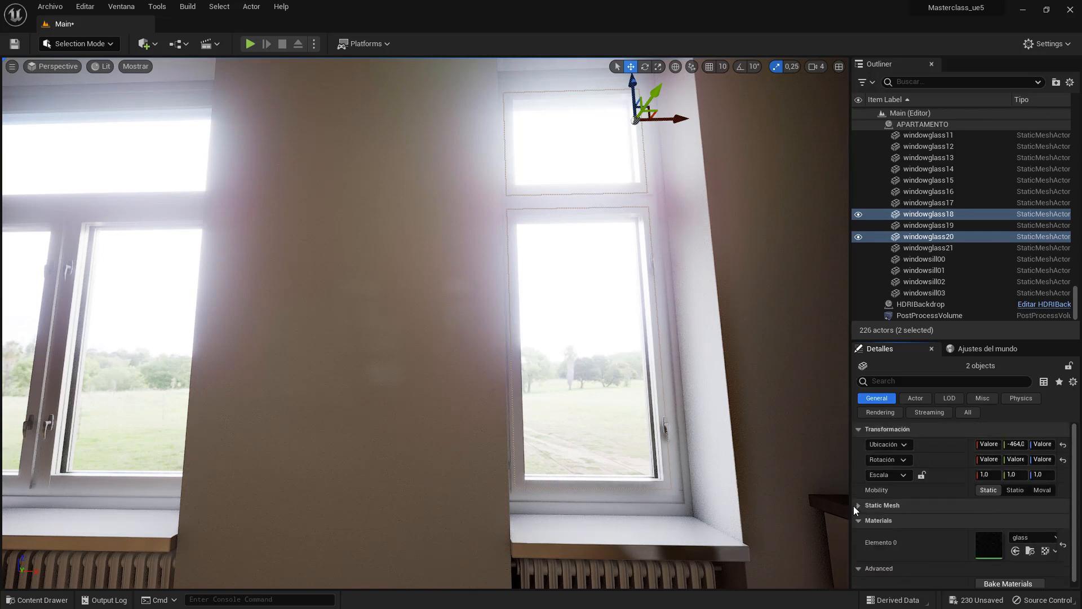
left_click(858, 506)
scroll(948, 504, "down", 2)
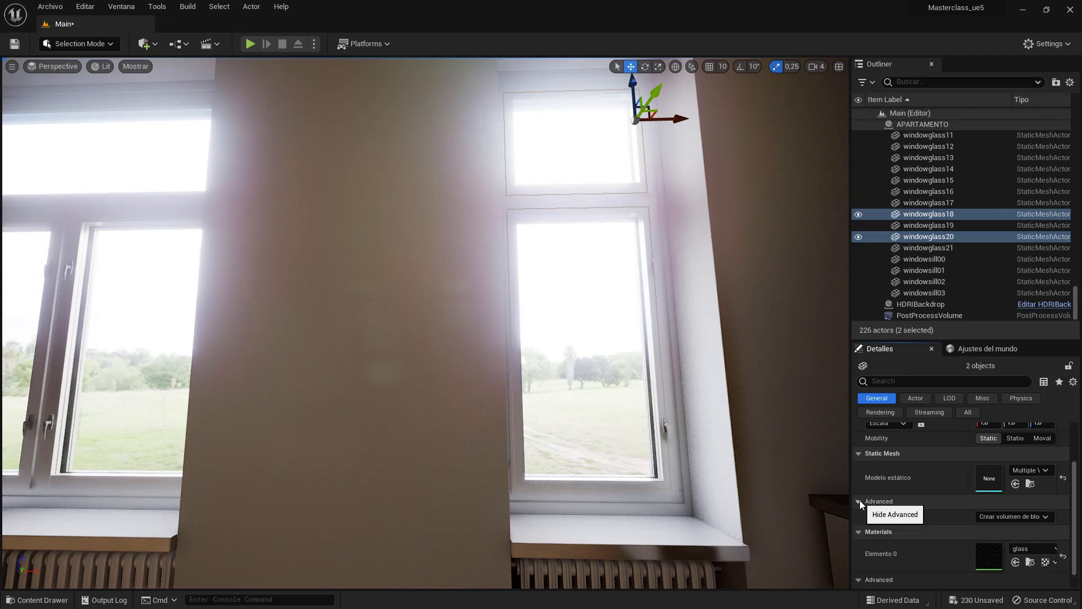
key("Escape")
Add a directional light to the living room and rotate it through several sun directions.
right_click_drag(761, 343, 486, 341)
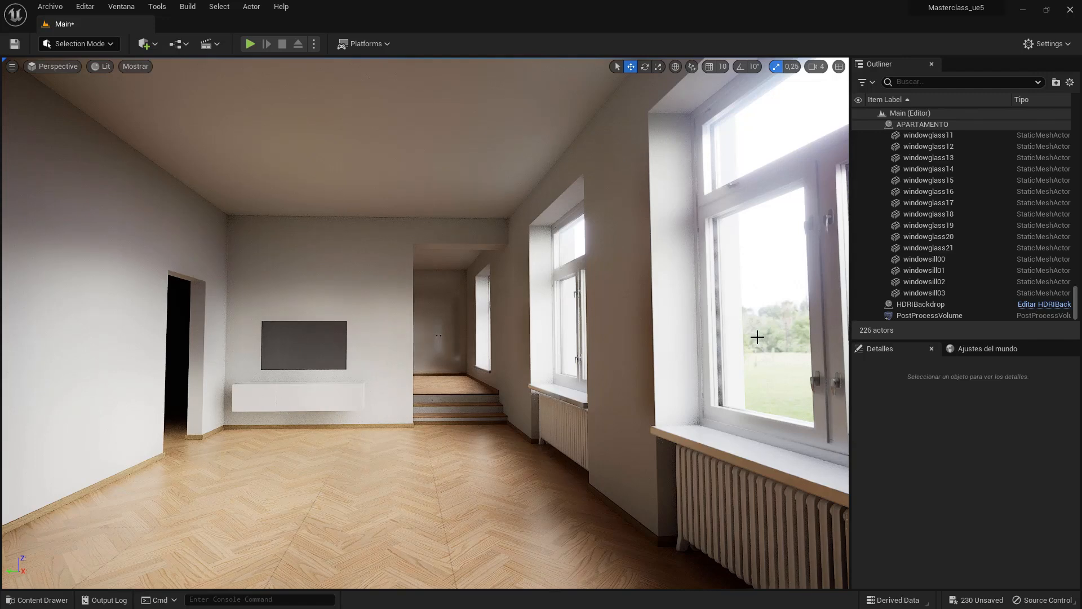
left_click(145, 44)
mouse_move(181, 178)
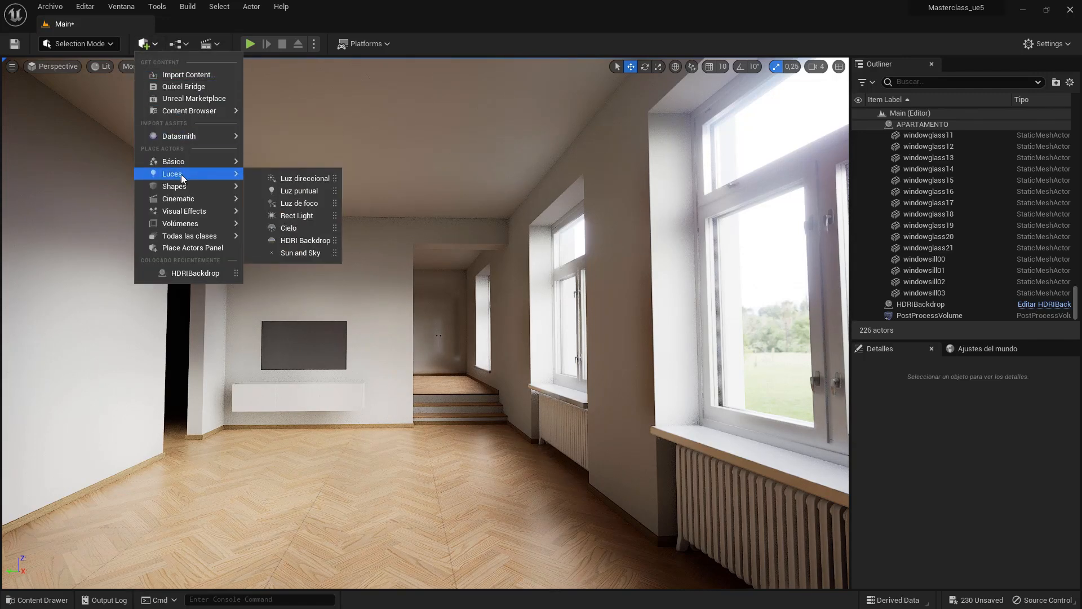
left_click(305, 178)
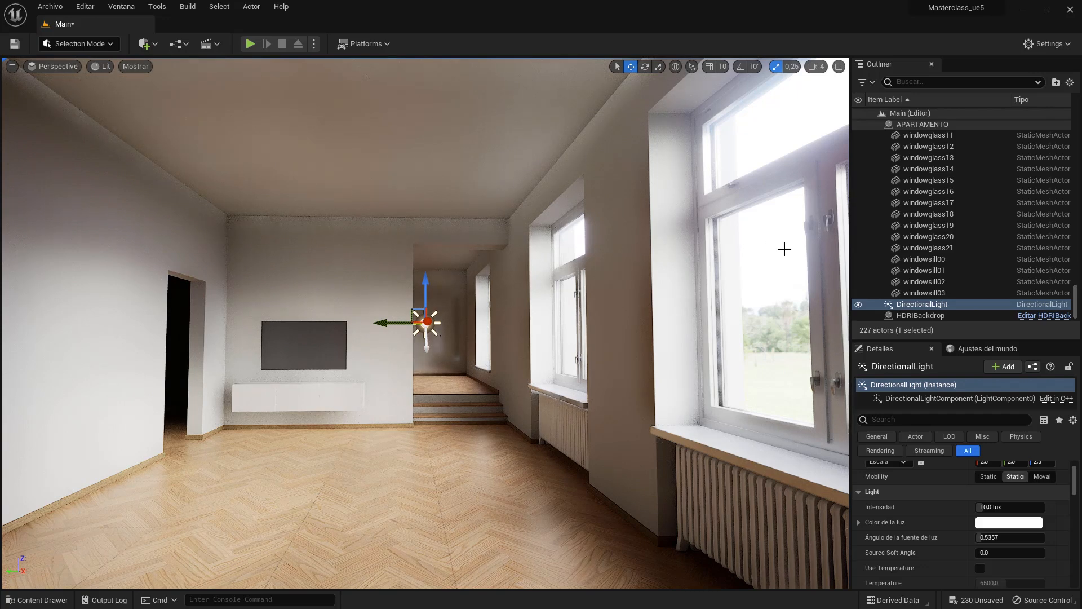
key("ctrl+l")
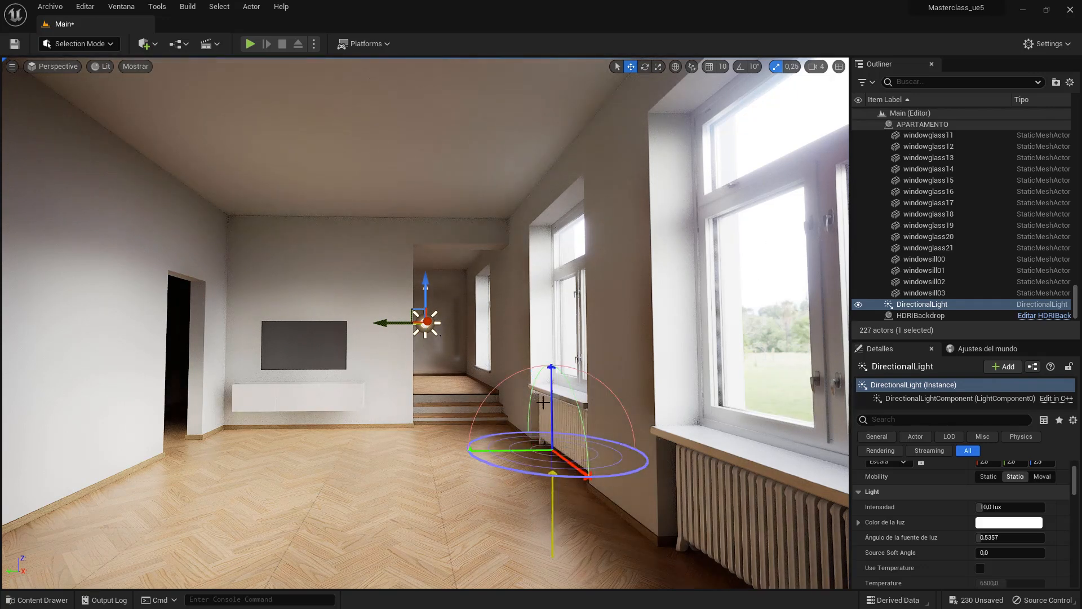
key("ctrl+l")
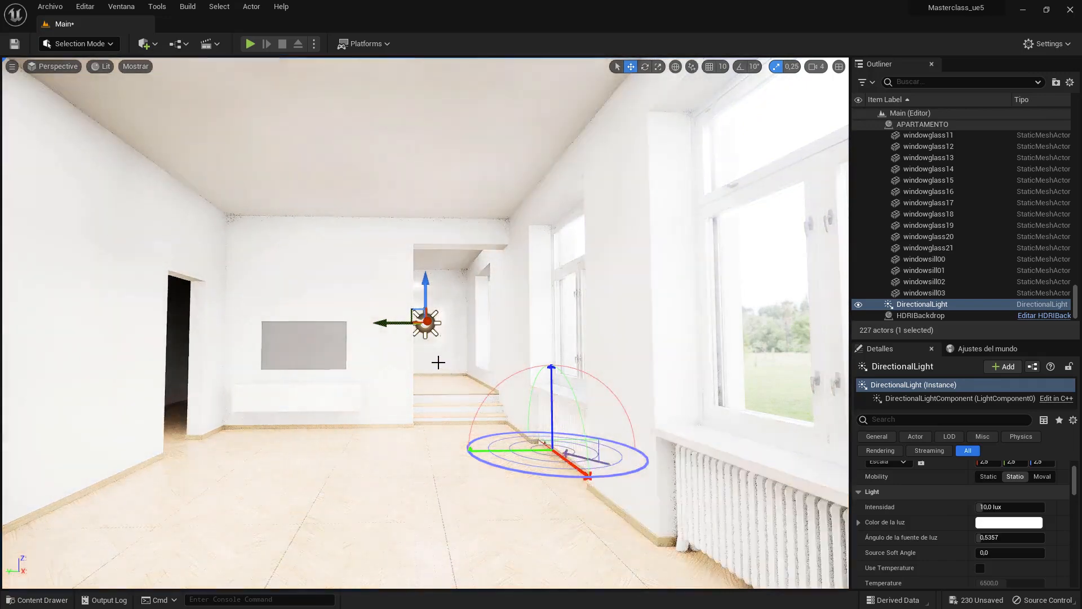
key("ctrl+l")
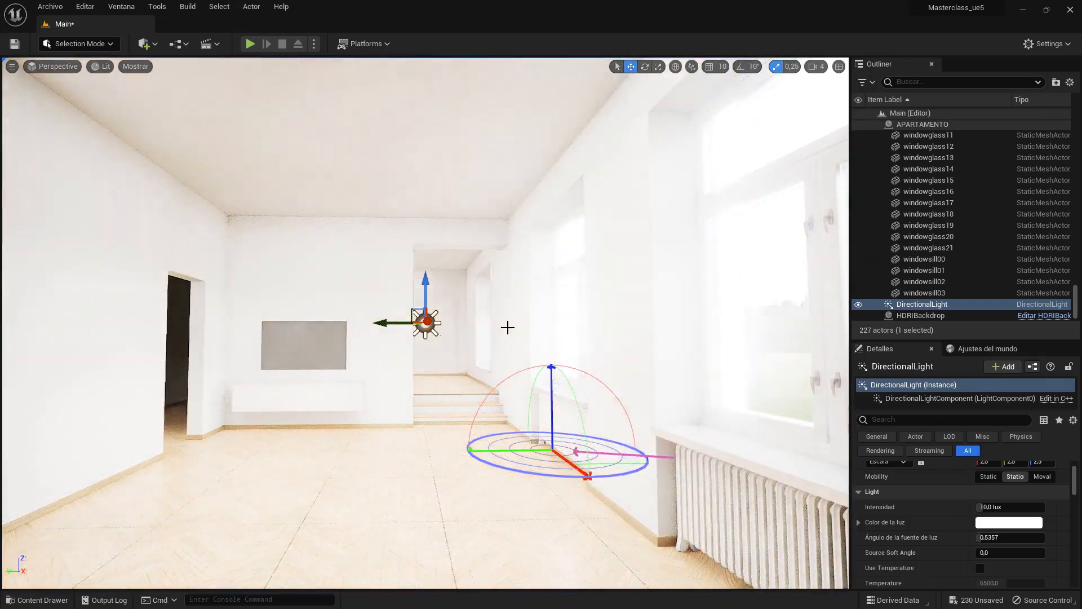
key("ctrl+l")
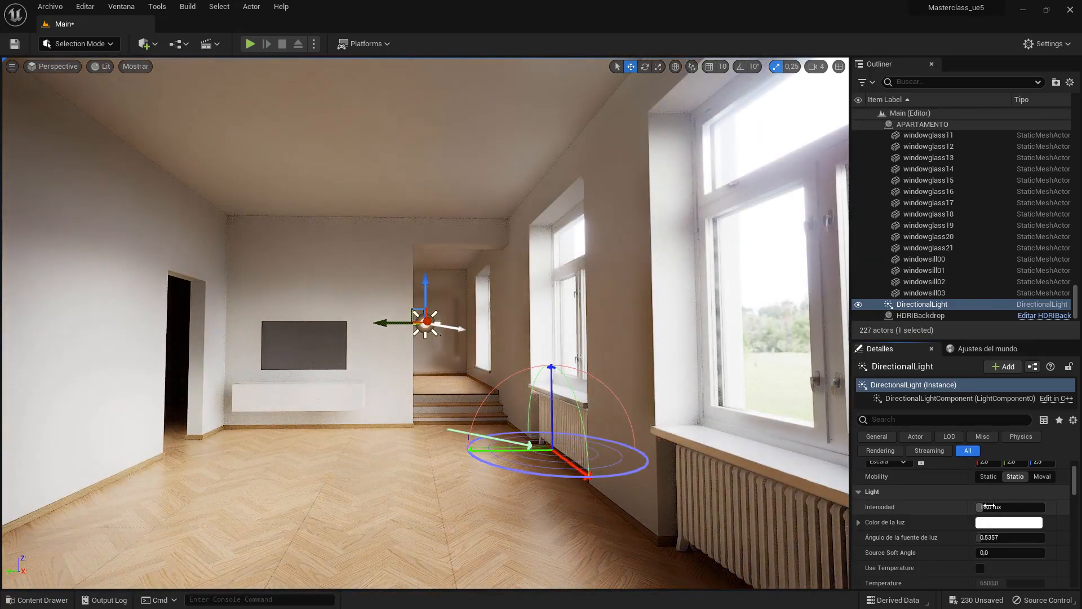
Set the directional light's intensity to 0.1 lux.
left_click(1009, 506)
type(",1")
key("Return")
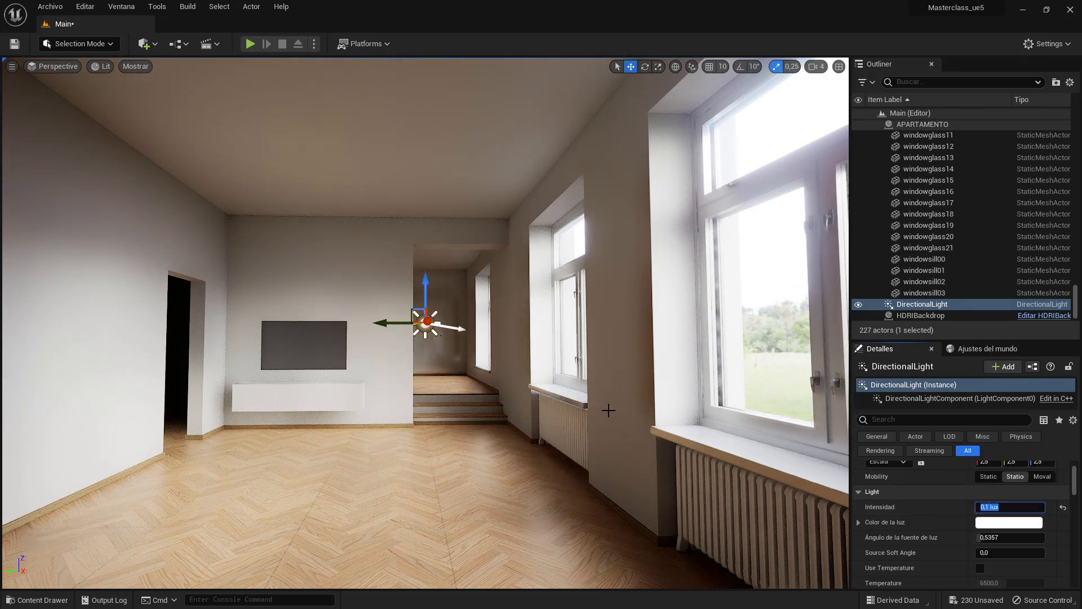
Reorient the dimmed directional light by trying further sun angles around the windows, and deselect it.
key("ctrl+l")
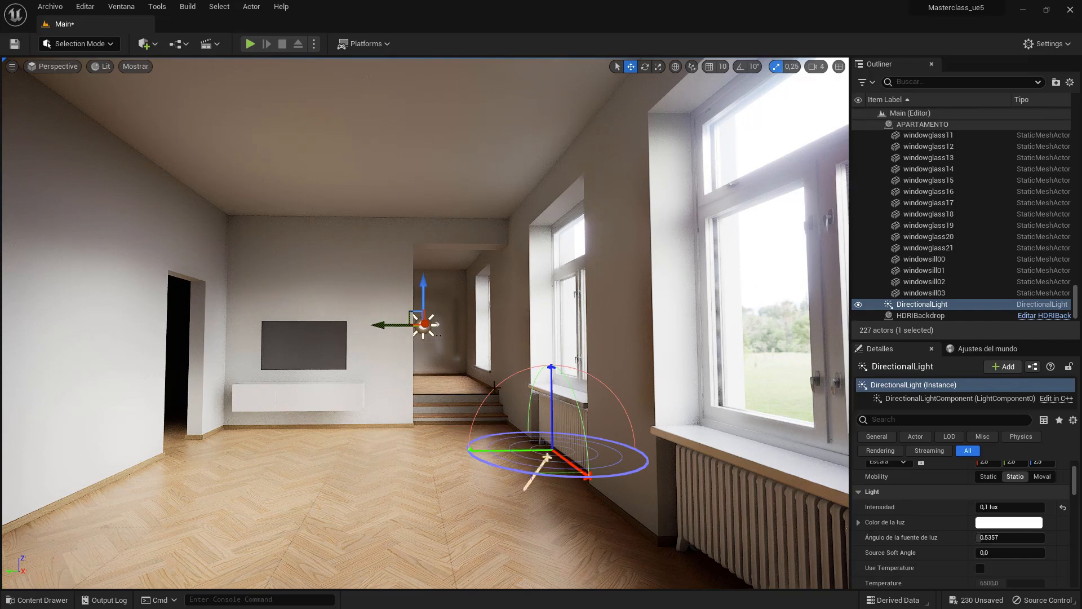
key("ctrl+l")
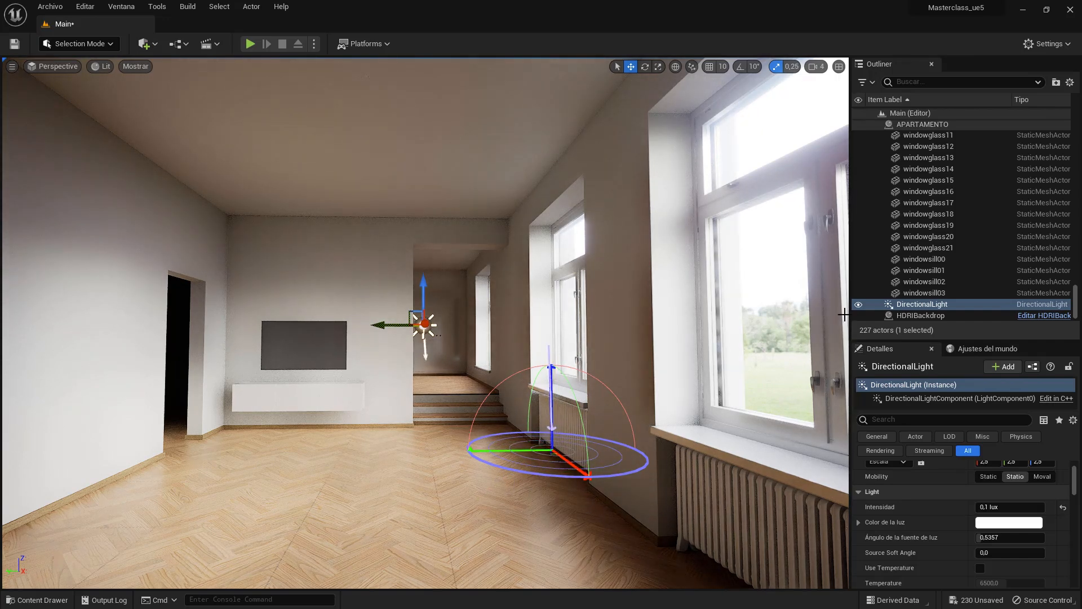
key("ctrl+l")
key("ctrl+l")
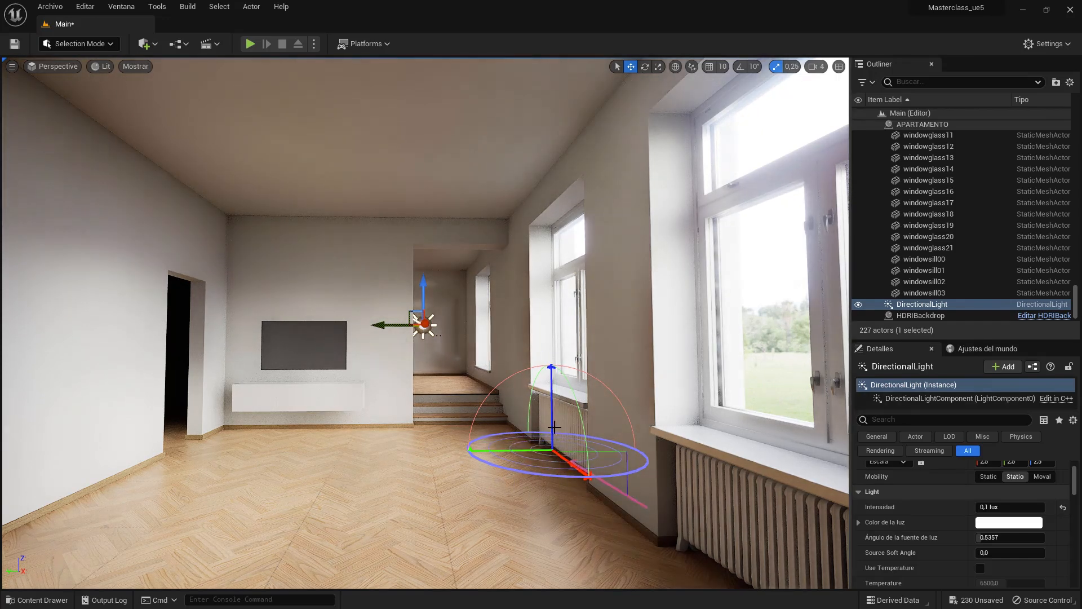
key("ctrl+l")
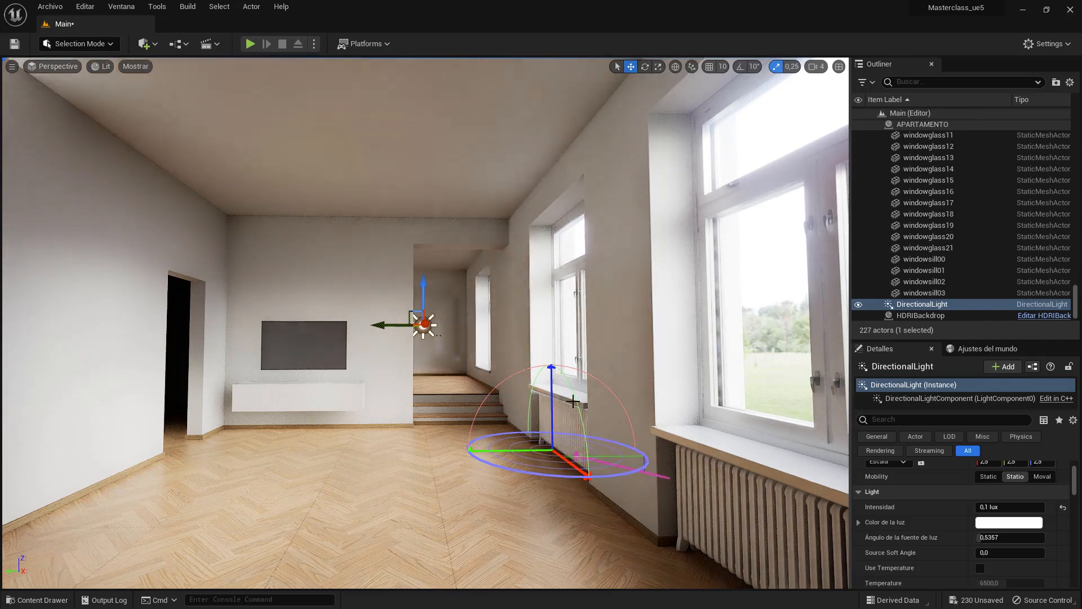
key("ctrl+l")
key("ctrl+l")
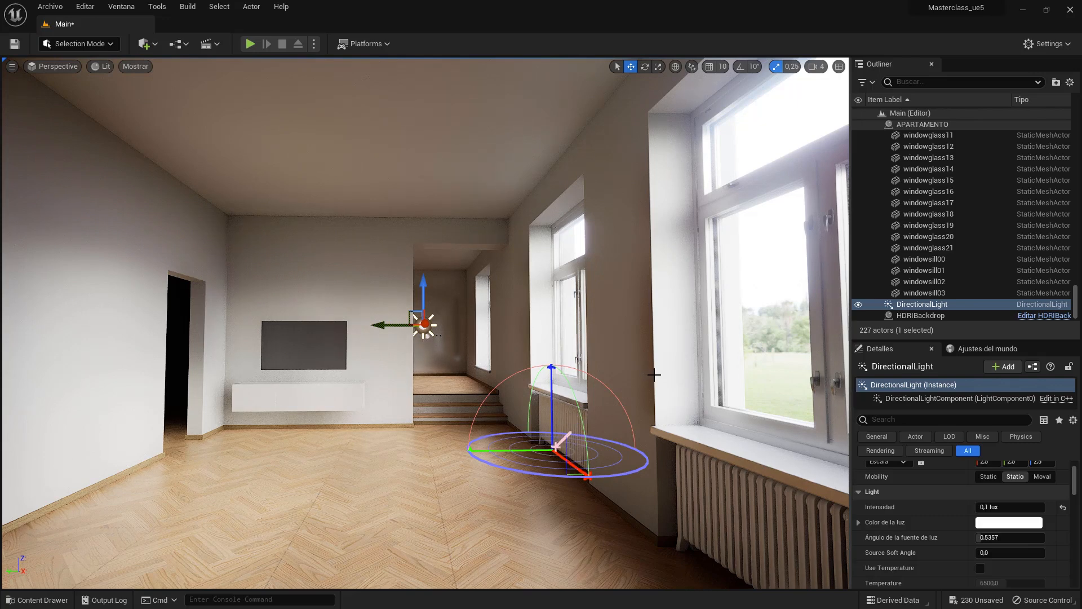
key("Escape")
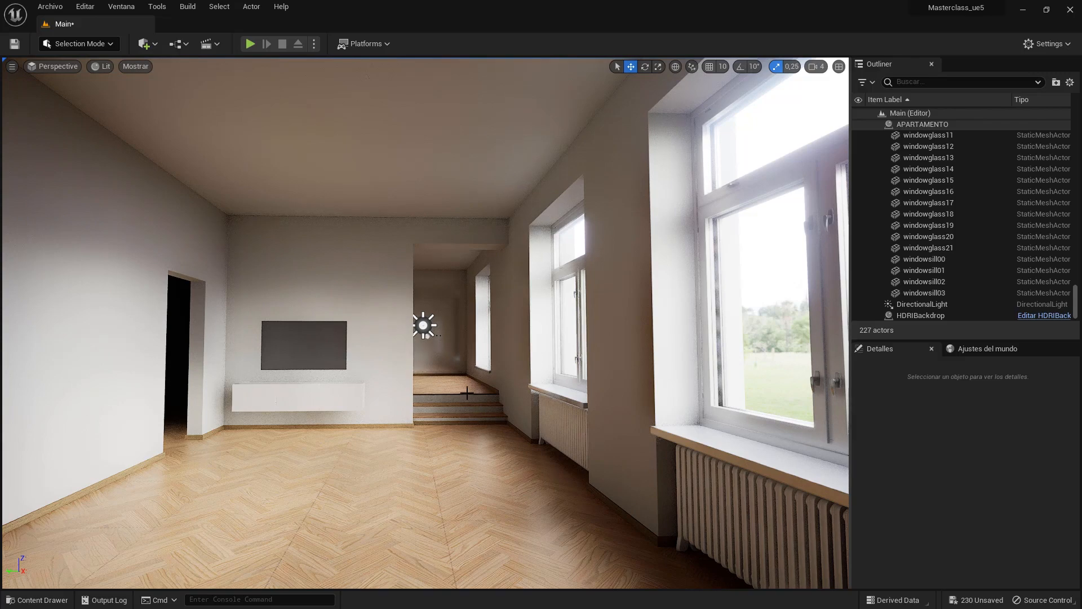
Examine the transform, static mesh and material settings of the narrow window's lower glass pane, and collapse its static mesh section.
right_click_drag(663, 362, 902, 330)
left_click(441, 467)
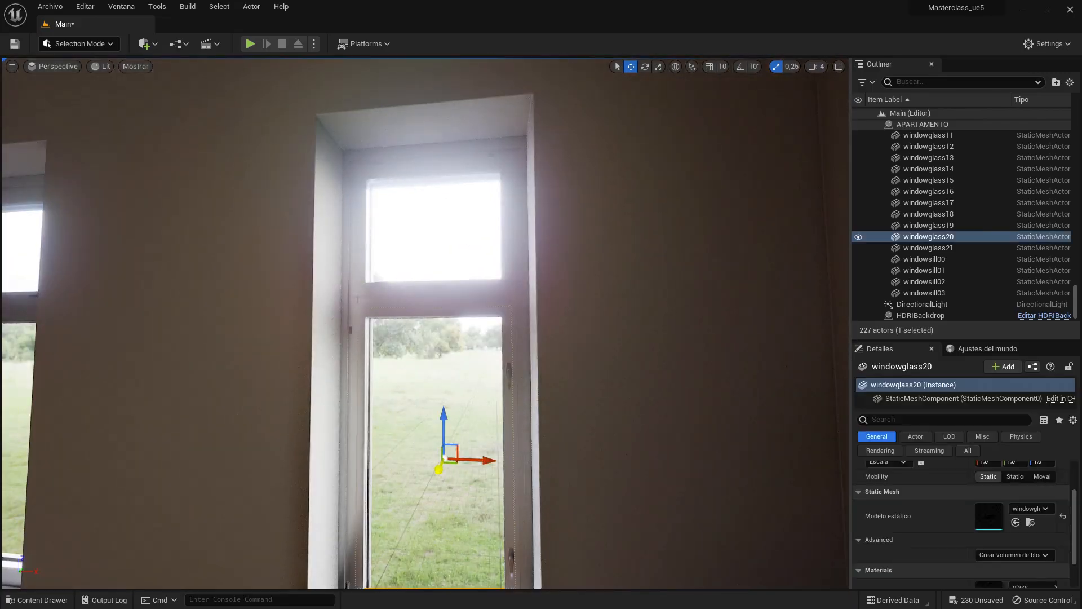
scroll(990, 512, "down", 3)
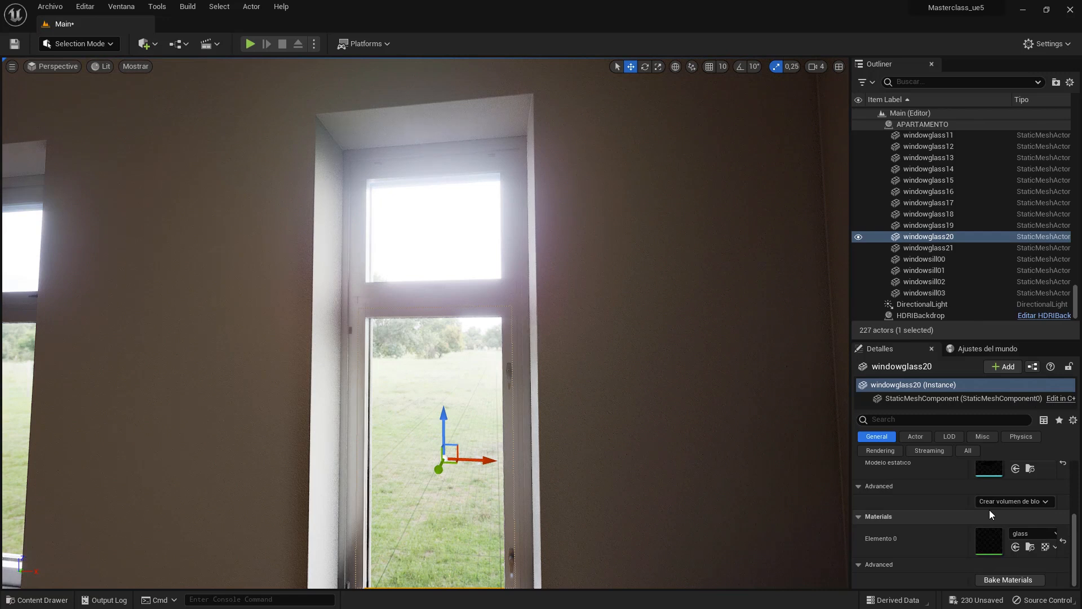
scroll(985, 514, "up", 3)
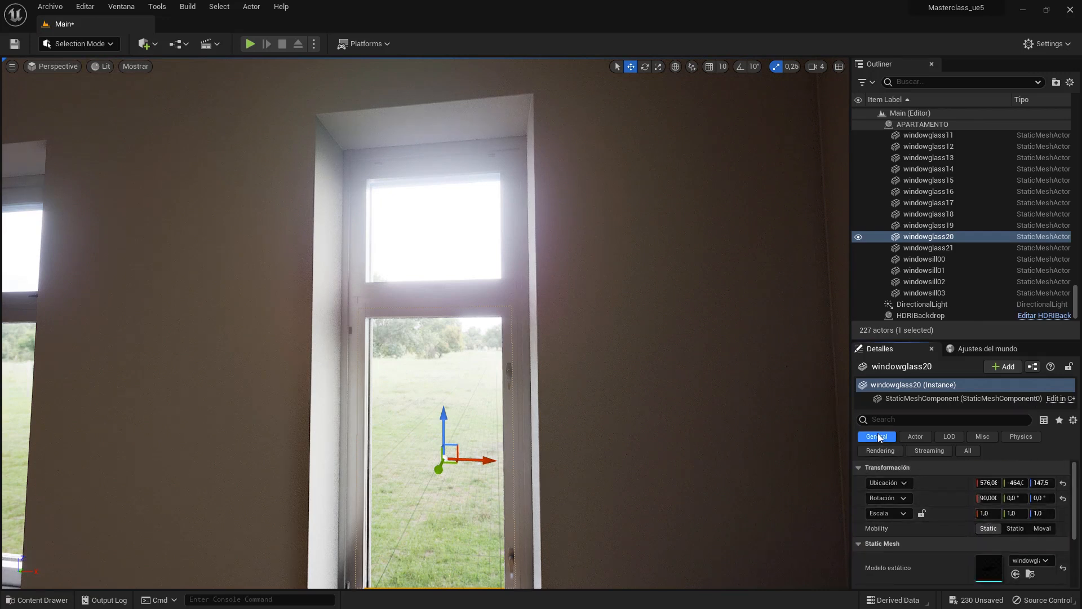
left_click_drag(1078, 495, 1078, 553)
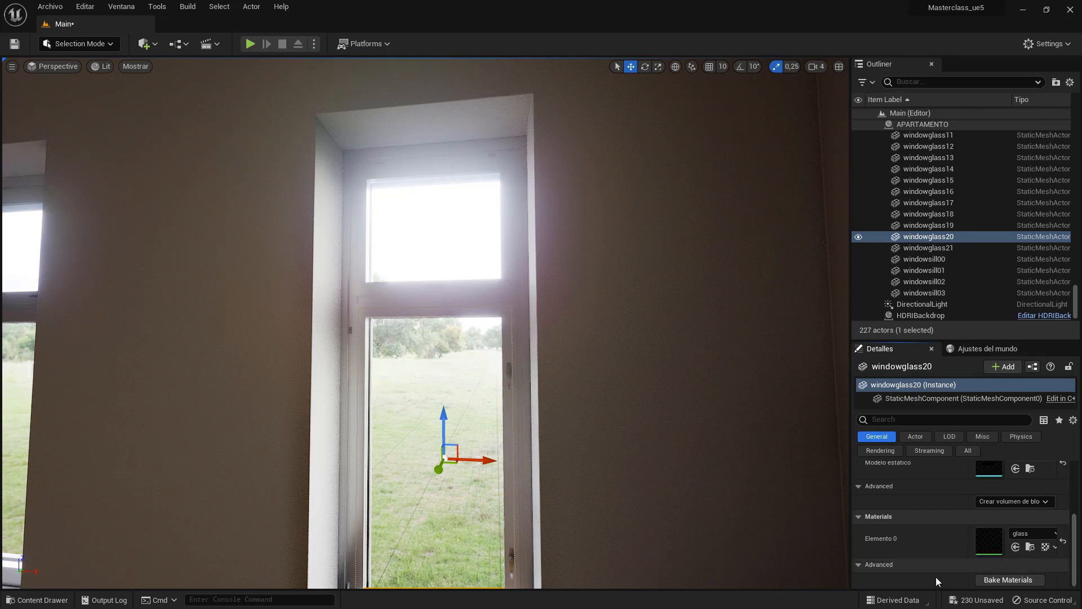
left_click(859, 565)
scroll(962, 558, "up", 3)
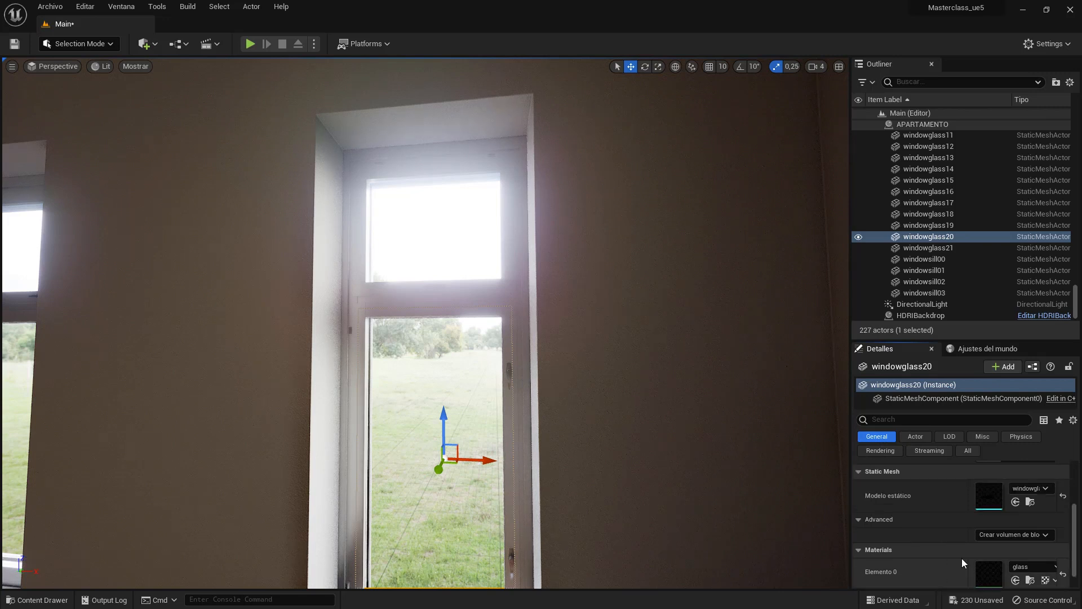
scroll(945, 567, "down", 1)
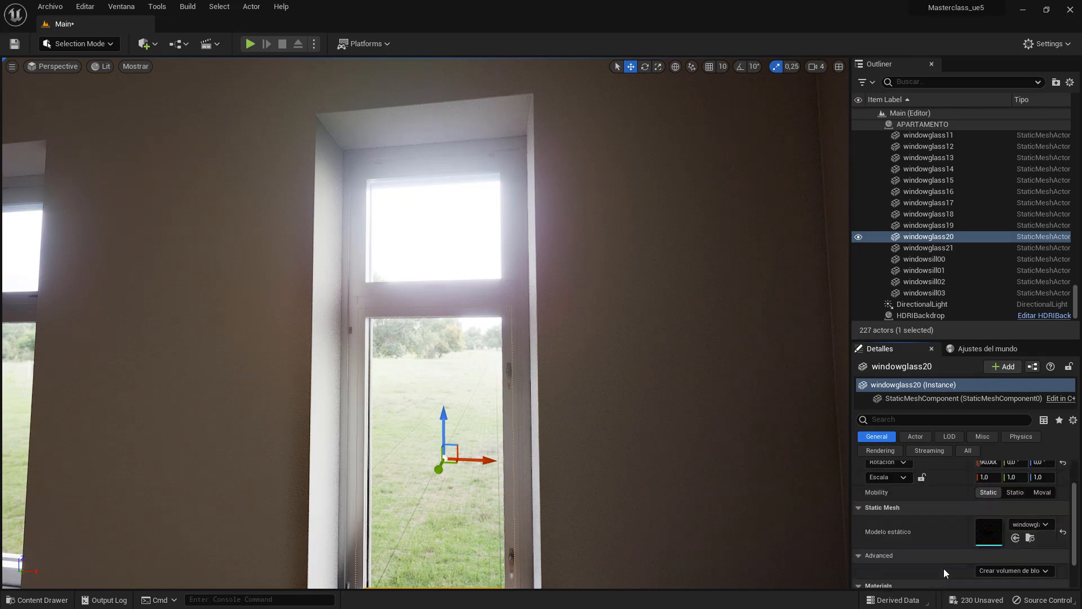
left_click(859, 508)
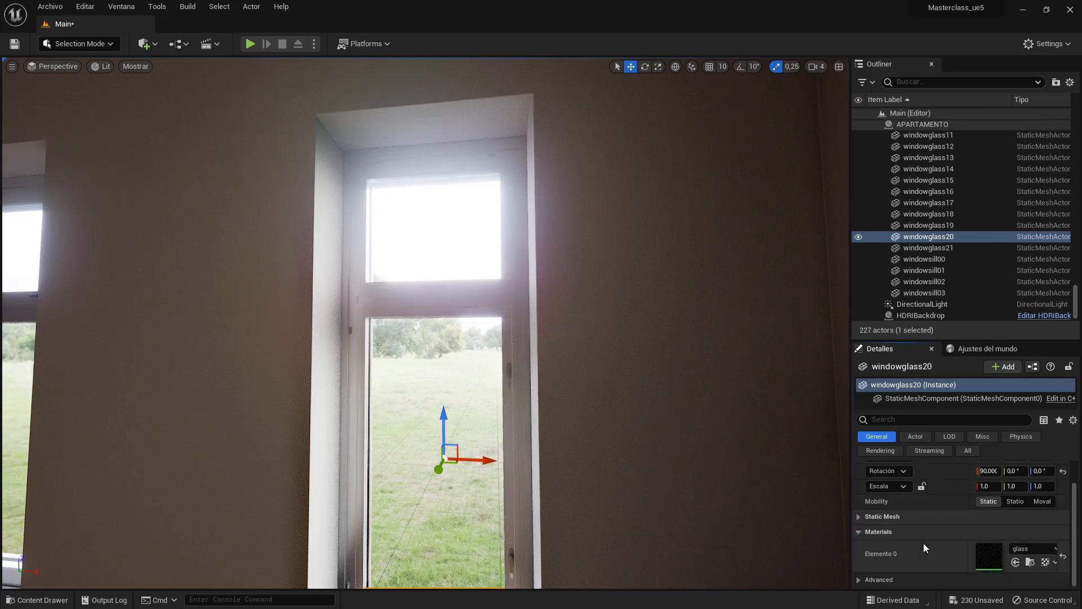
scroll(923, 542, "up", 1)
Search the Outliner for "hd" and select the HDRI backdrop to view its settings.
left_click_drag(1081, 306, 1075, 130)
left_click(930, 82)
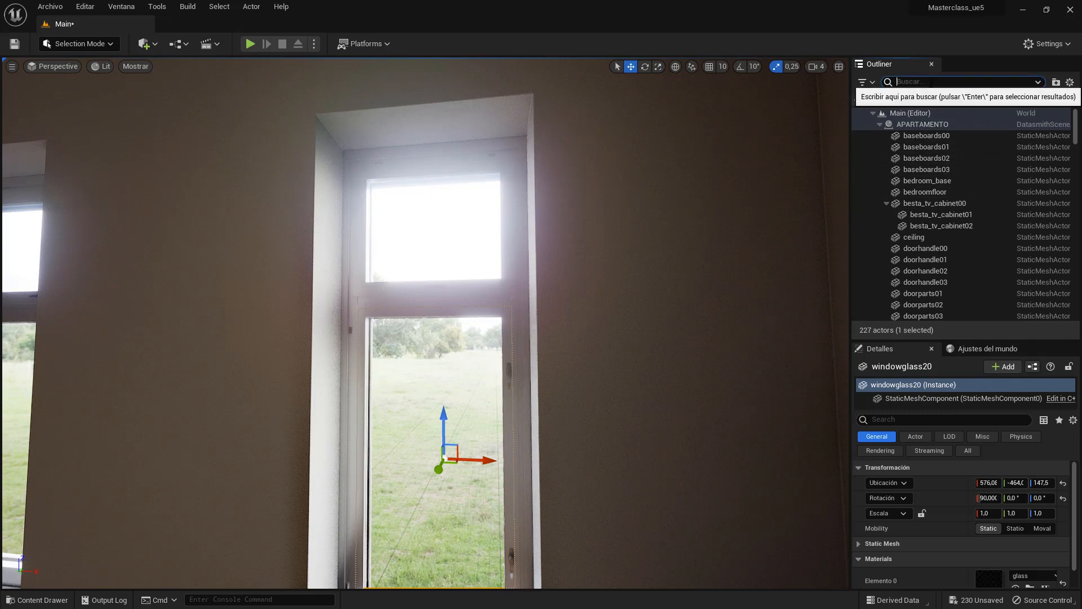
type("hd")
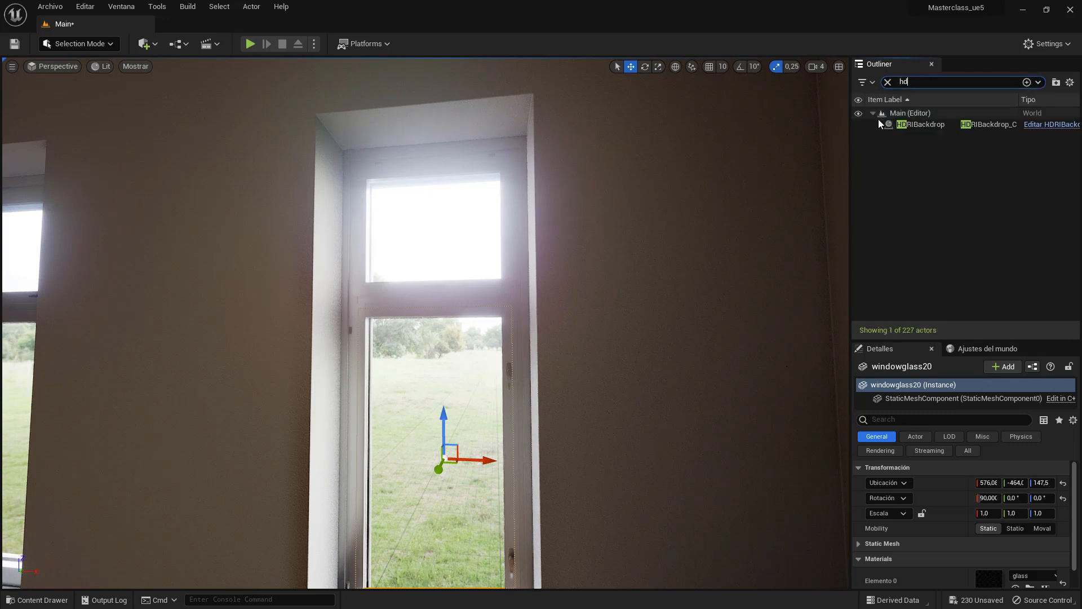
left_click(909, 125)
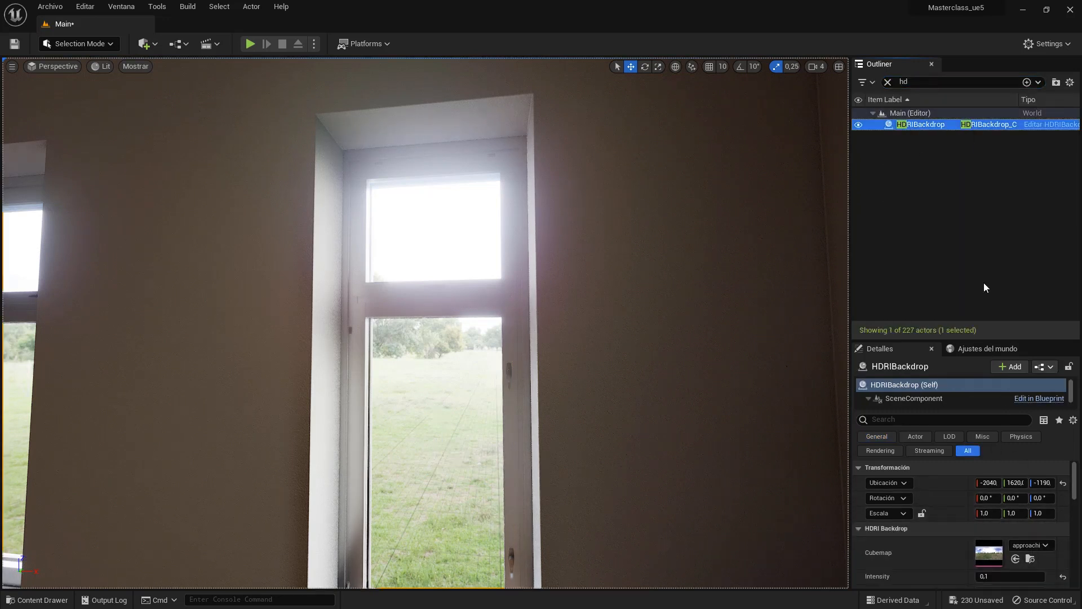
Search the Outliner for "dir" and set the directional light's mobility to Movable.
left_click_drag(928, 82, 847, 80)
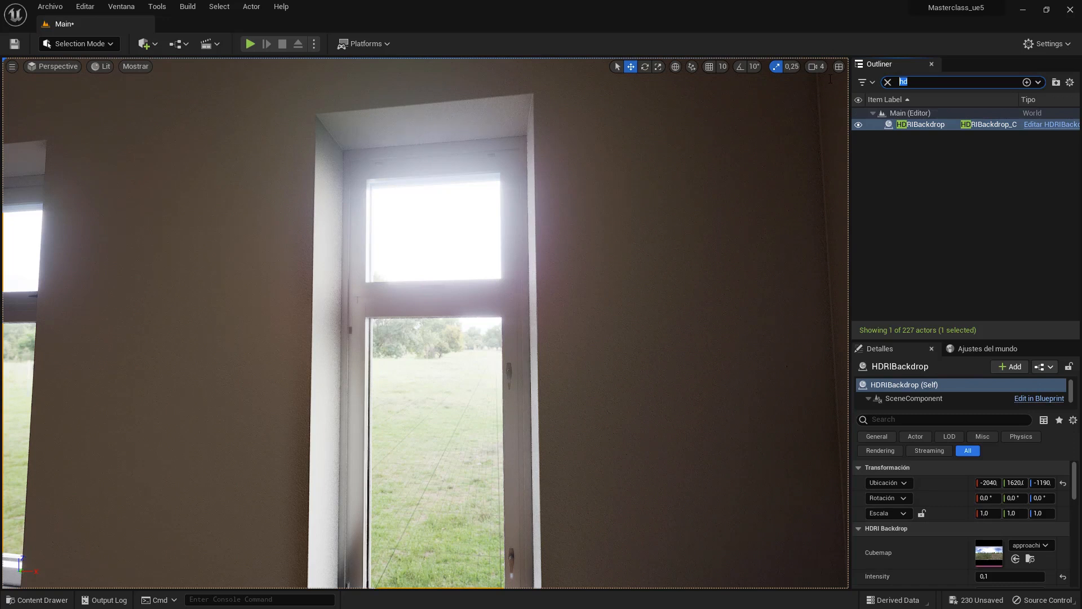
type("dir")
left_click(902, 121)
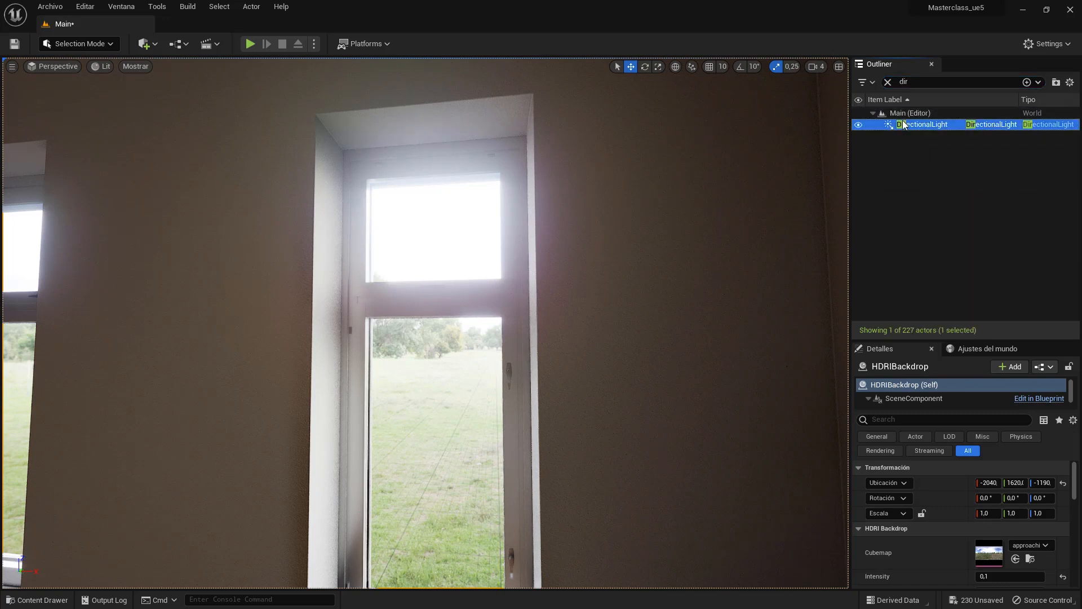
left_click(1043, 528)
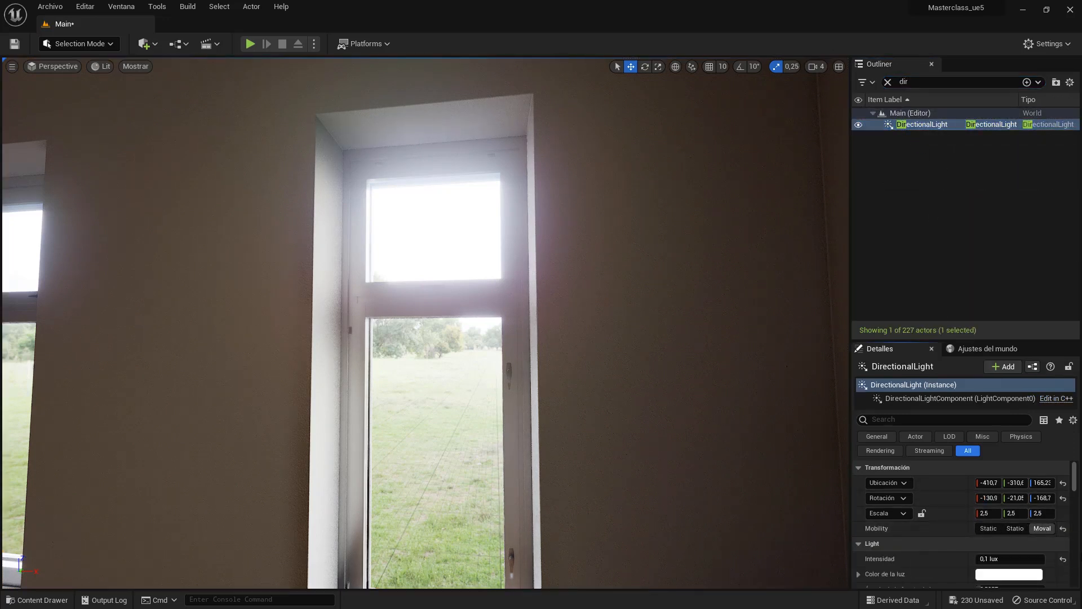
Select the two lower panes and the upper pane of the wide window near the steps together.
left_click(466, 390)
right_click_drag(593, 315, 614, 343)
key("w")
key("w")
key("s")
key("w")
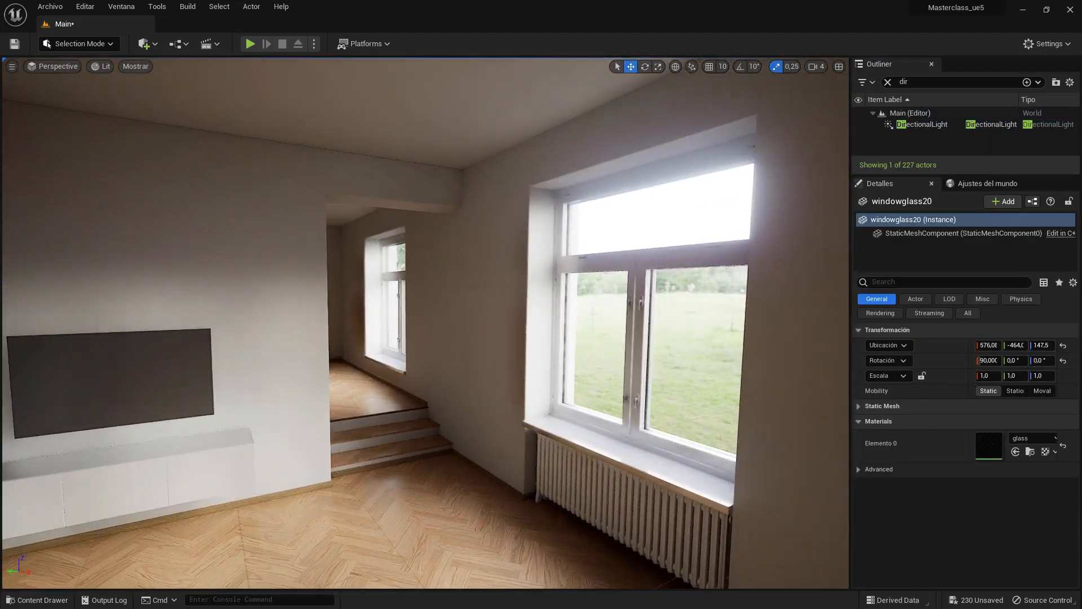
left_click(620, 347)
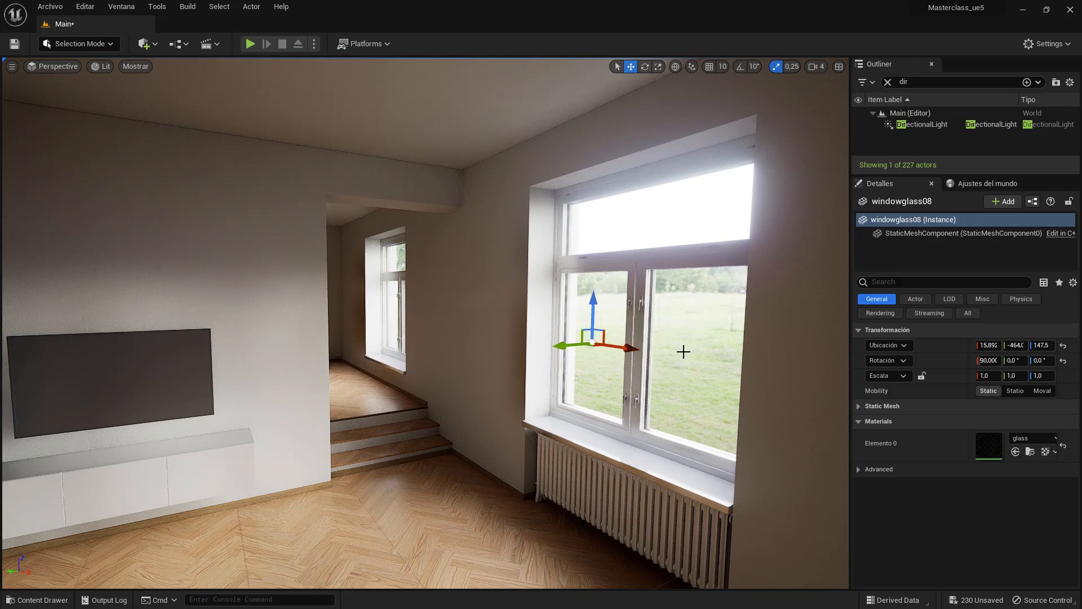
left_click(682, 351, "ctrl")
left_click(666, 221, "ctrl")
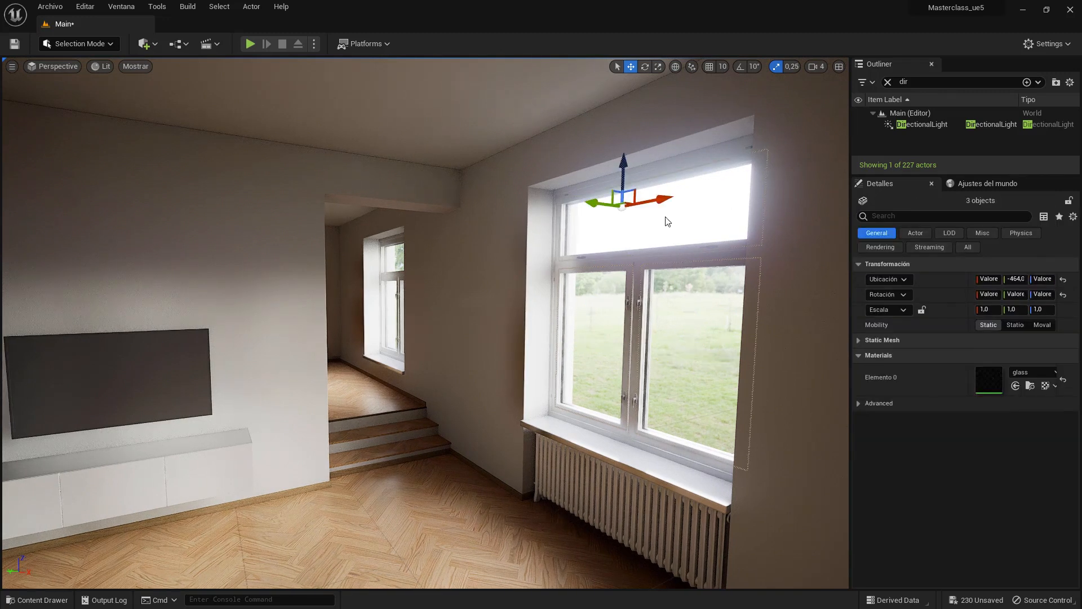
Try reselecting the wide window's glass panes in different pairs.
left_click(597, 347)
left_click(682, 360, "ctrl")
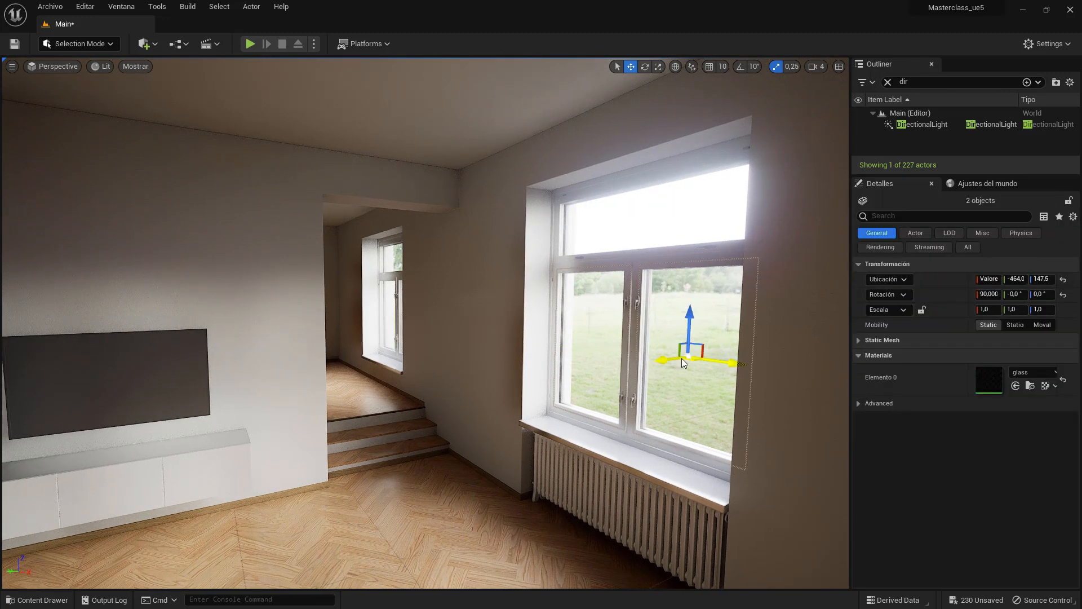
left_click(569, 328)
right_click_drag(570, 328, 572, 328)
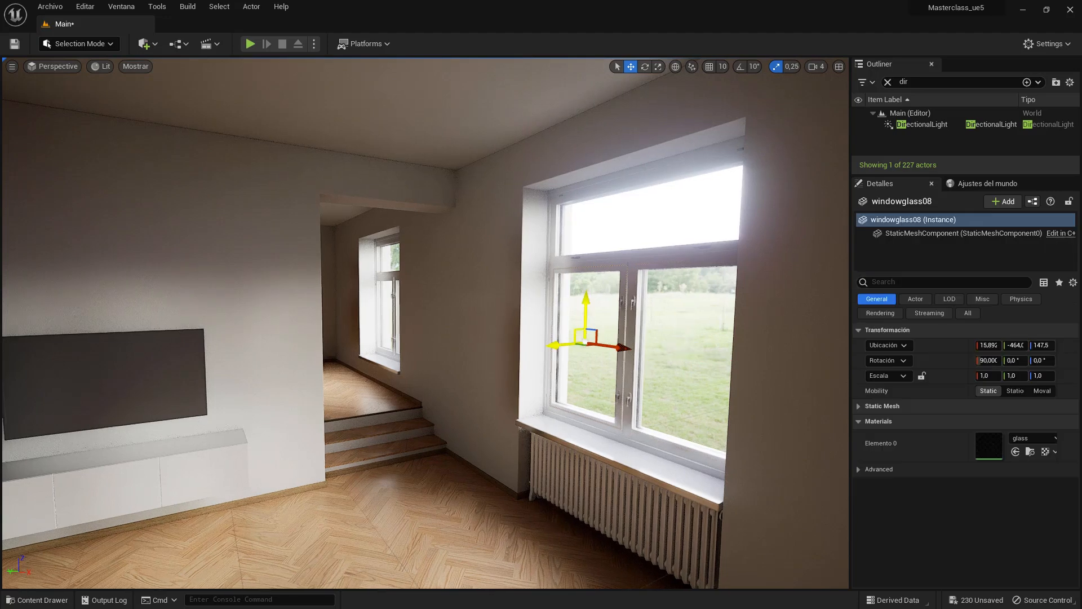
left_click(686, 339, "ctrl")
left_click(604, 333)
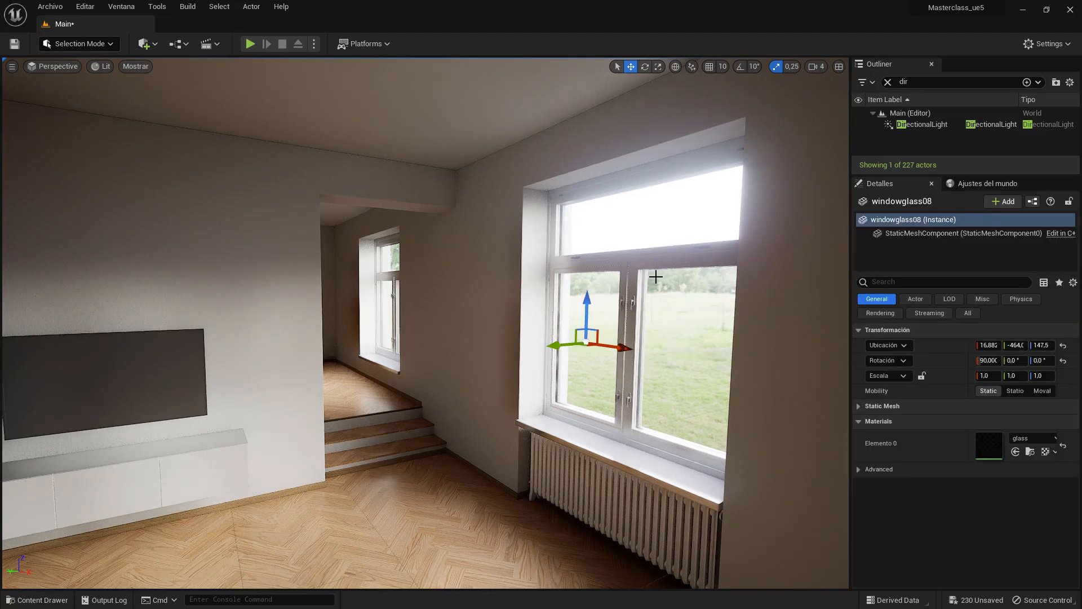
left_click(657, 222, "ctrl")
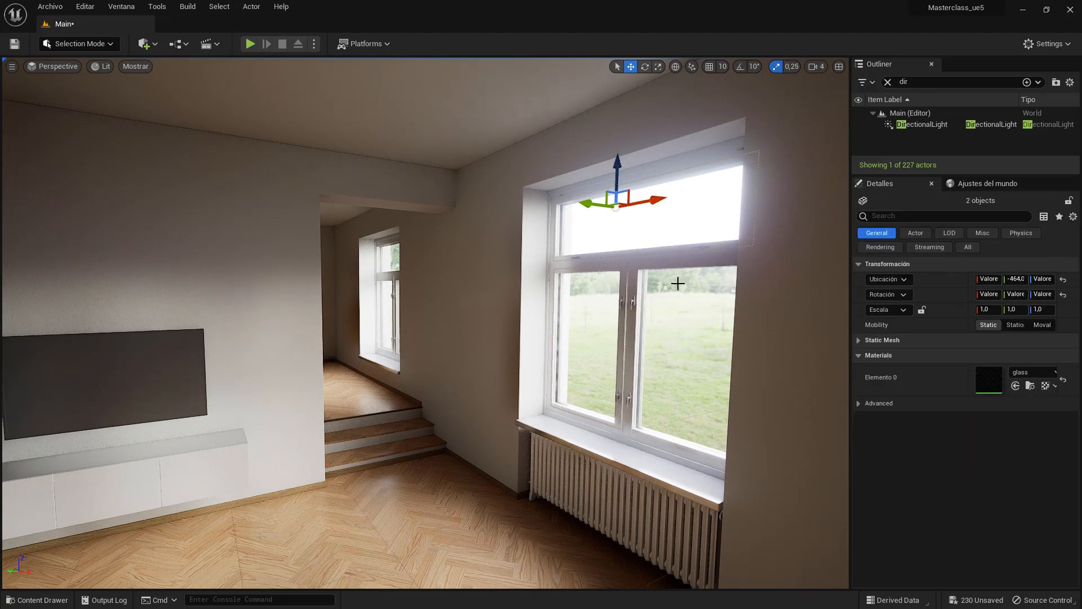
Turn off shadow casting (Sombra proyectada) for each of the three glass panes of the wide window near the steps.
left_click(622, 333)
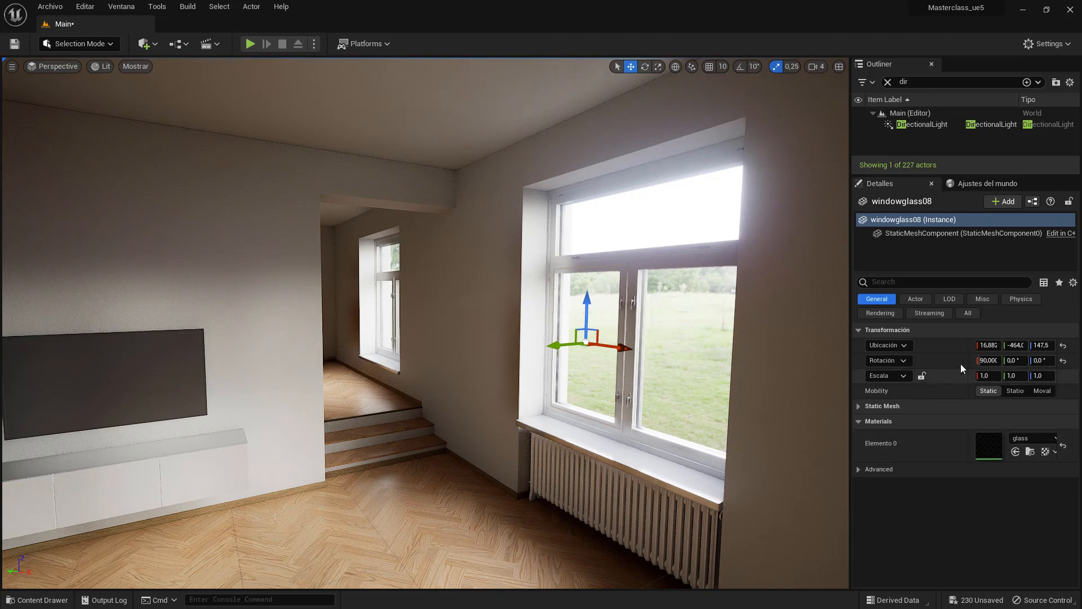
left_click(968, 313)
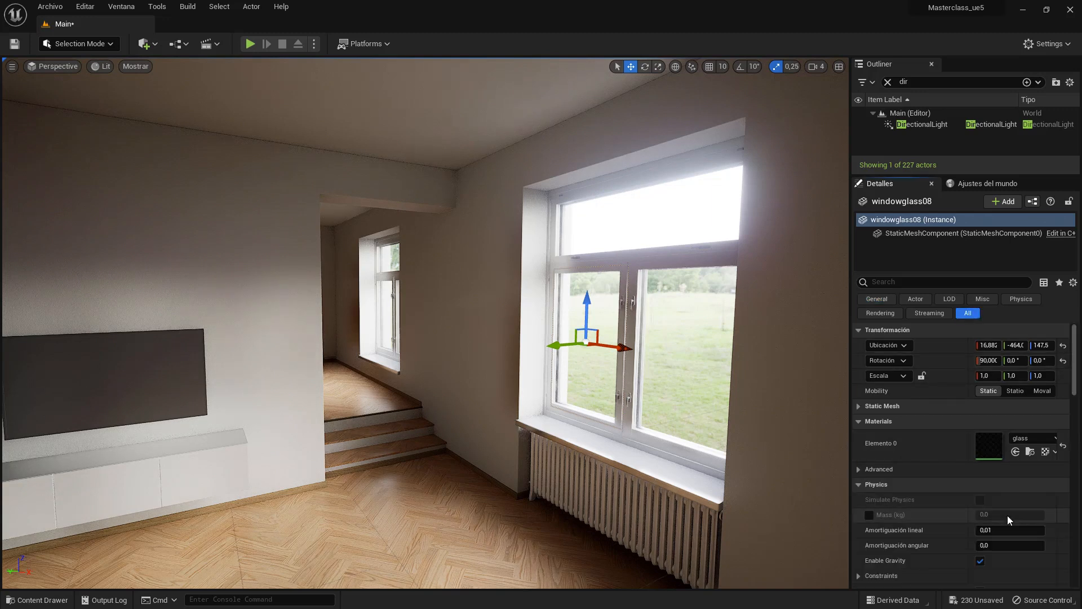
scroll(1007, 515, "down", 10)
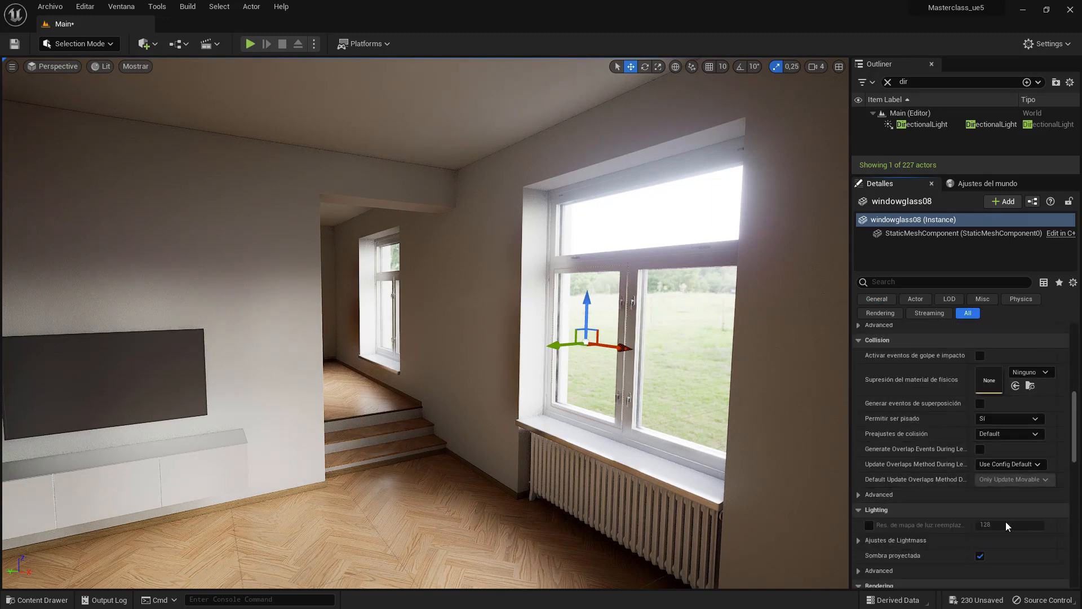
left_click(981, 556)
left_click(688, 379)
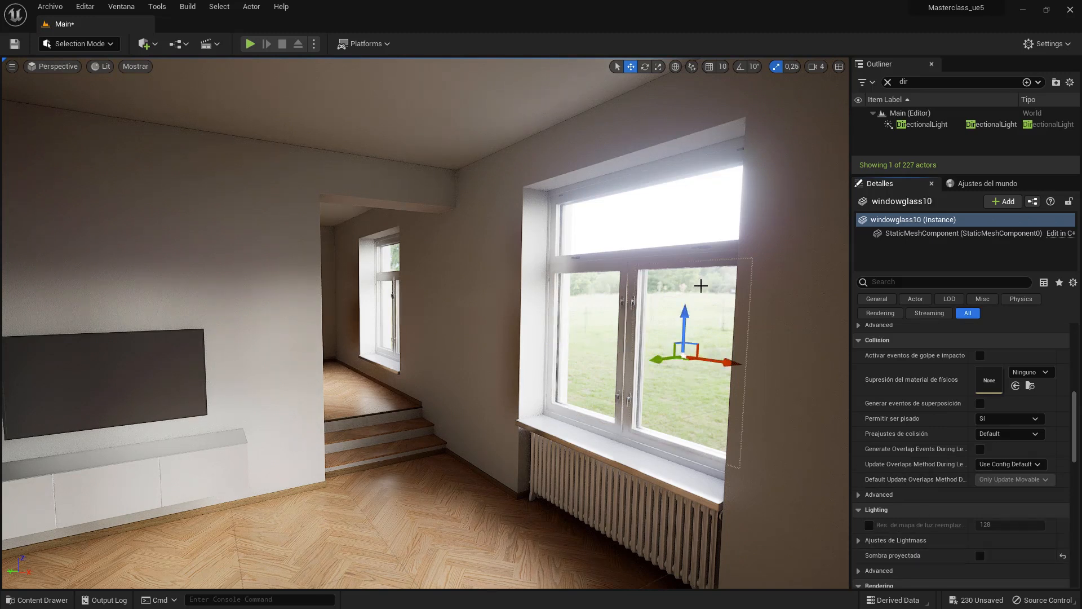
left_click(671, 221)
left_click(981, 557)
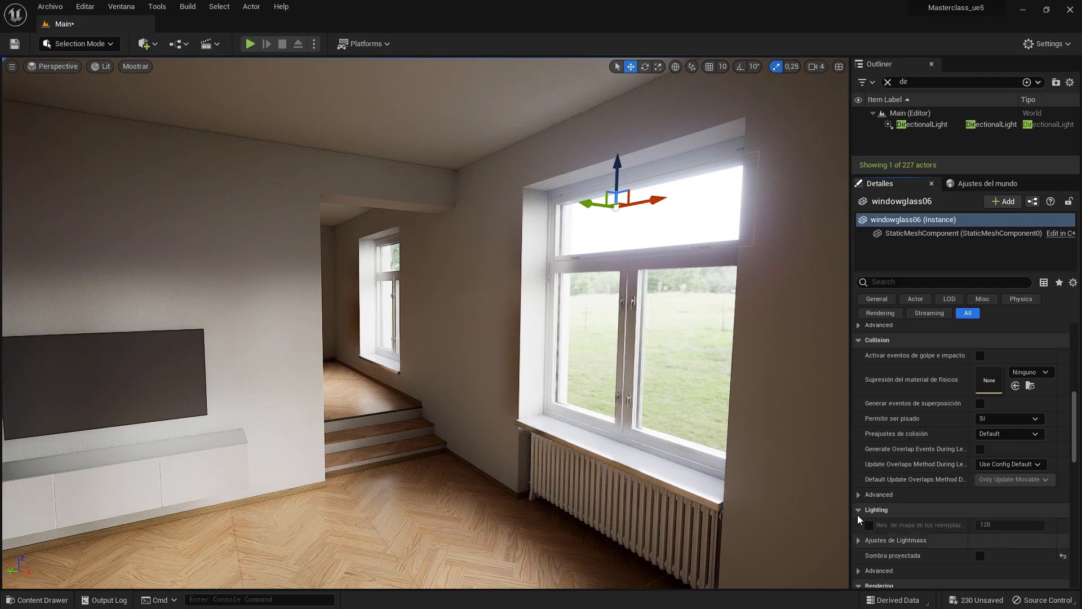
Turn off shadow casting for the glass panes of the window in the raised room beyond the steps.
key("w")
right_click_drag(541, 400, 606, 400)
left_click(541, 400)
left_click(981, 556)
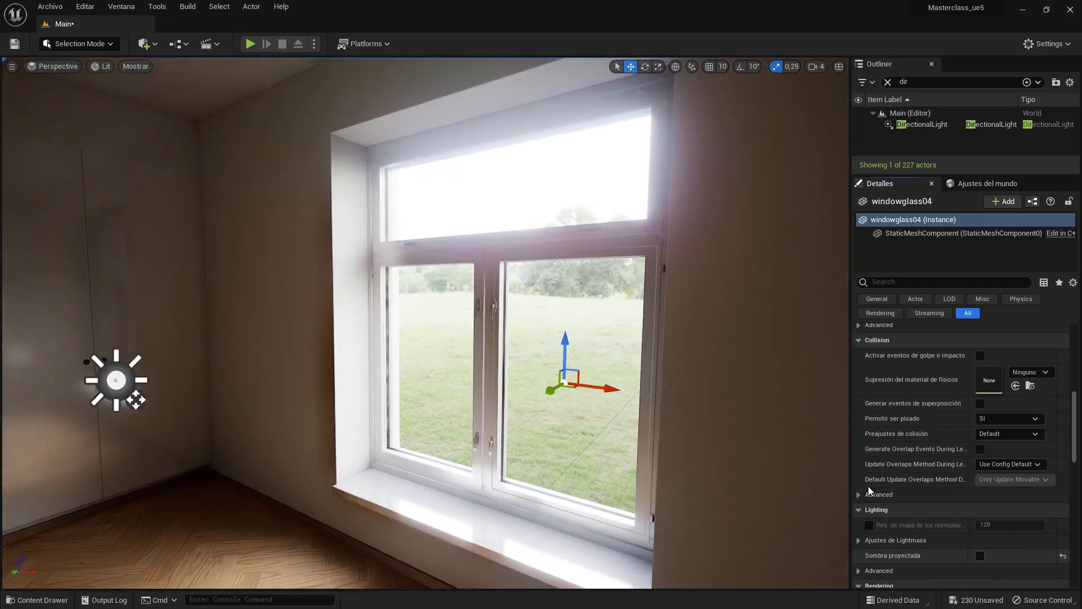
left_click(592, 189)
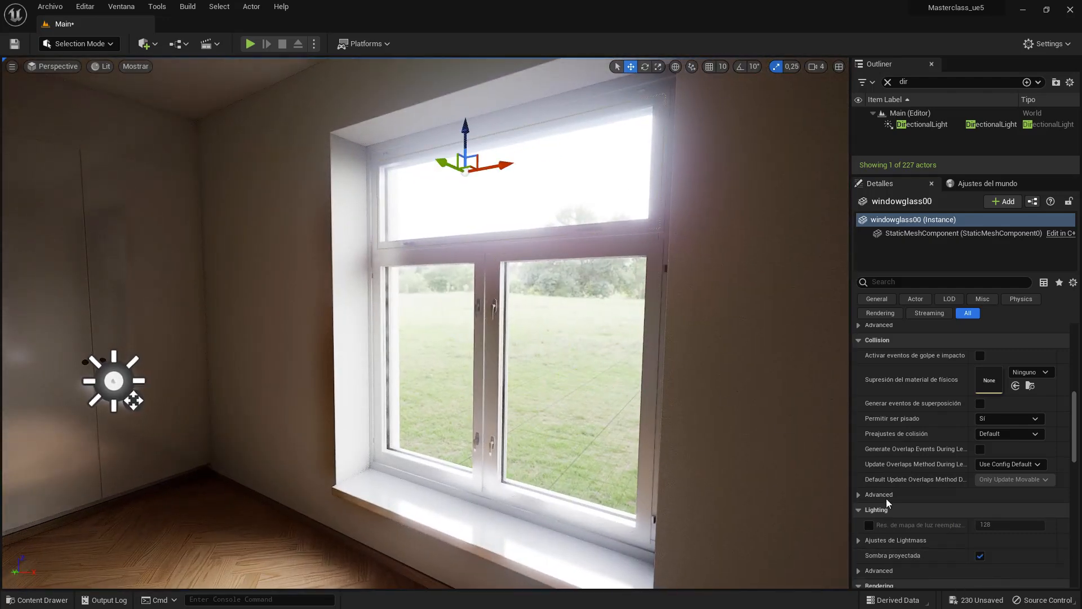
left_click(437, 370)
left_click(980, 556)
Select all three glass panes of the middle living-room window and turn off their shadow casting.
right_click_drag(718, 460, 744, 460)
left_click(719, 460)
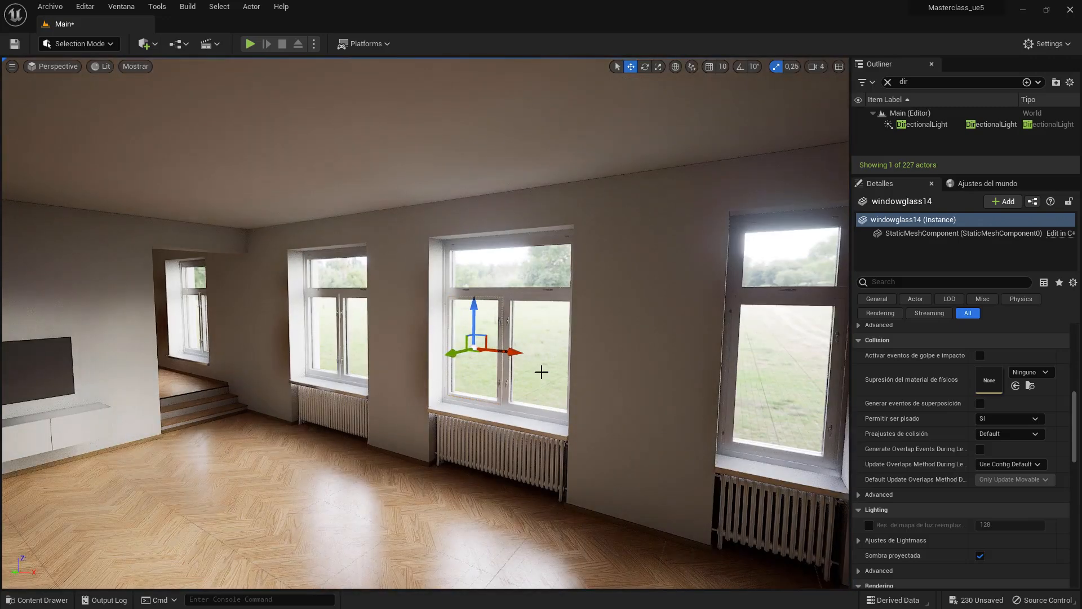
left_click(532, 365)
left_click(478, 341, "ctrl")
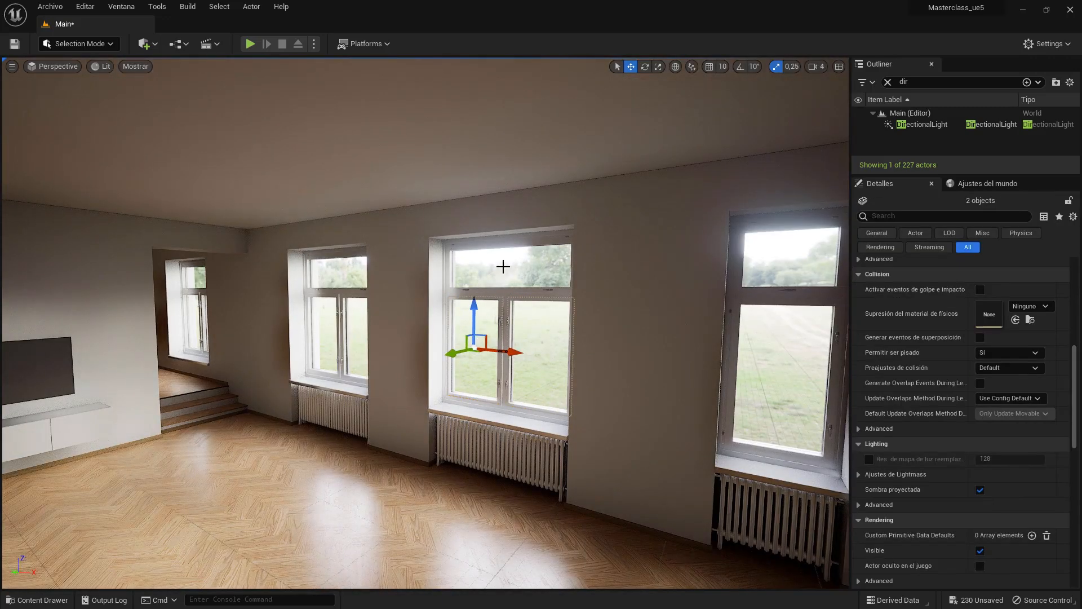
left_click(506, 268, "ctrl")
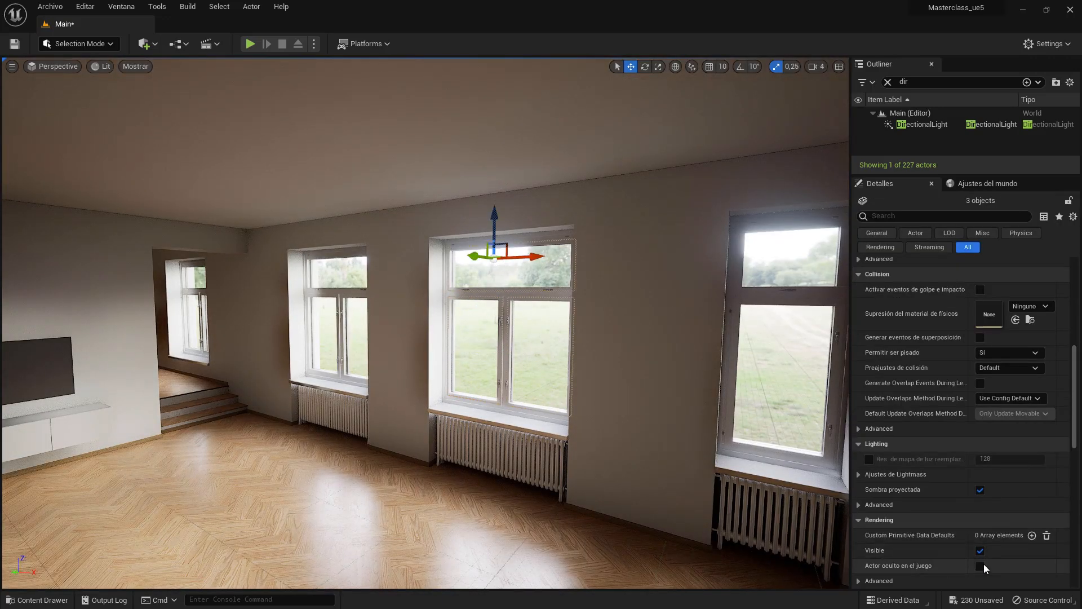
scroll(977, 545, "down", 3)
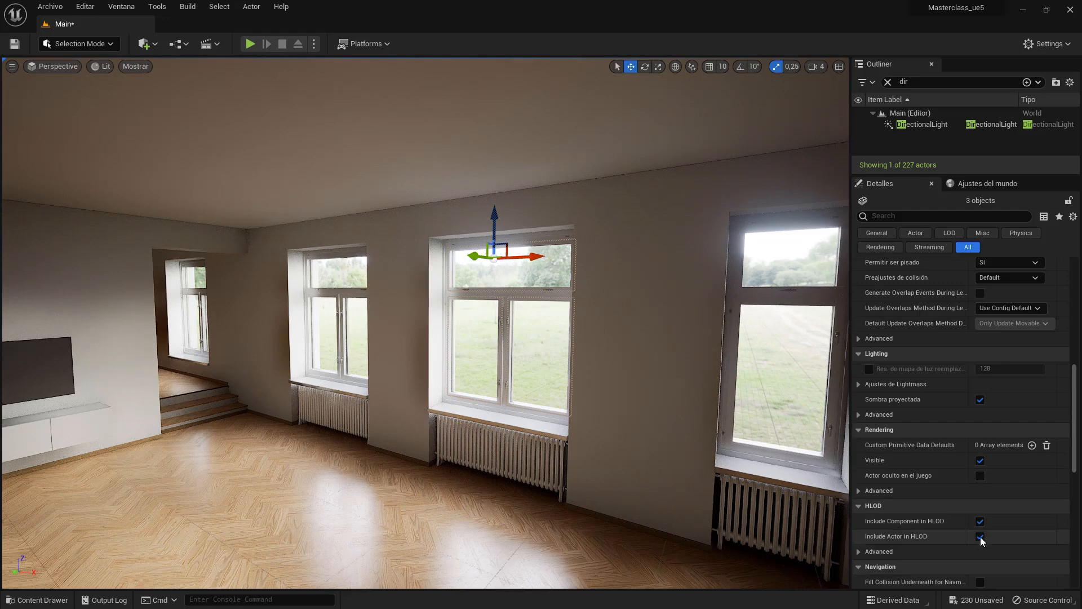
left_click(981, 401)
Add the narrow window's upper and lower glass panes to the selection and turn off shadow casting for them all.
right_click_drag(606, 308, 657, 309)
left_click(566, 258, "ctrl")
right_click_drag(560, 389, 564, 397)
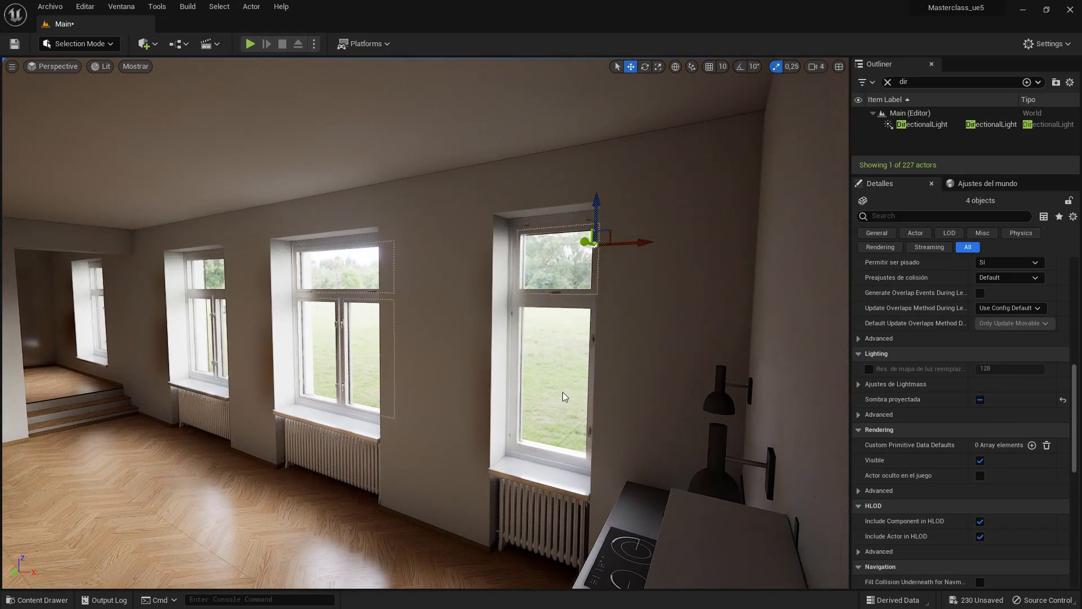
left_click(554, 391, "ctrl")
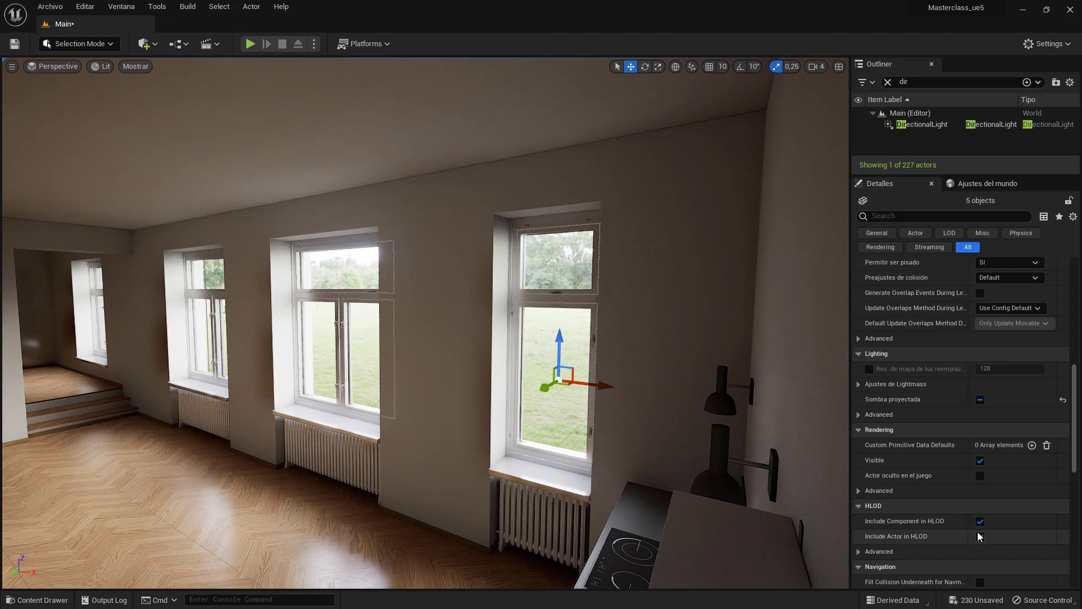
scroll(981, 533, "down", 2)
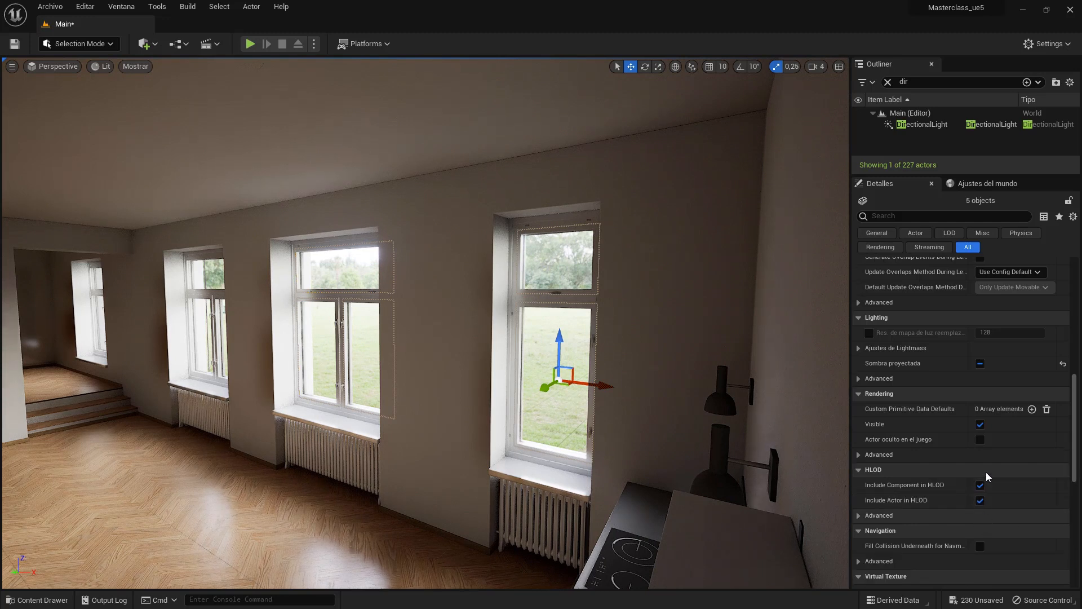
left_click(980, 363)
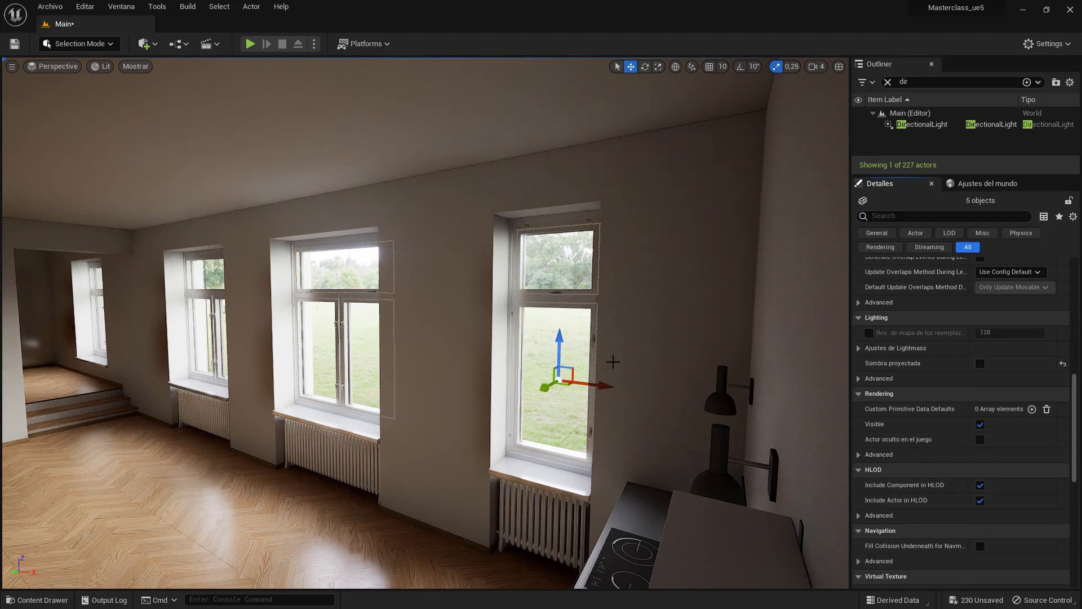
Save the Main level and clear the selection of the five window panes.
left_click(15, 44)
right_click_drag(669, 315, 586, 366)
key("Escape")
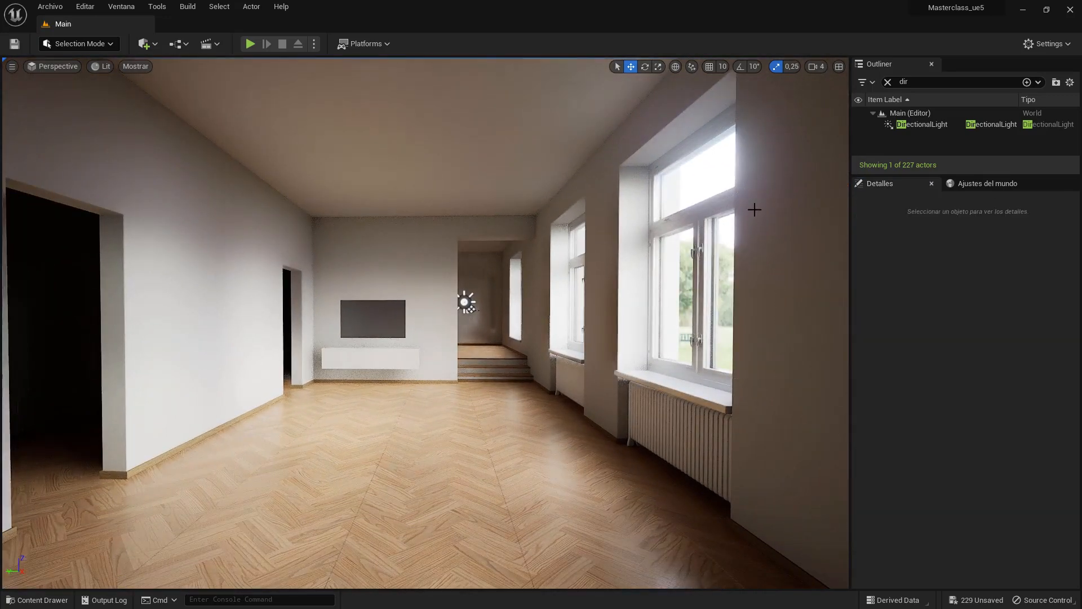
Select the DirectionalLight and rotate the sun direction so the light comes in from the window side of the living room.
left_click(936, 125)
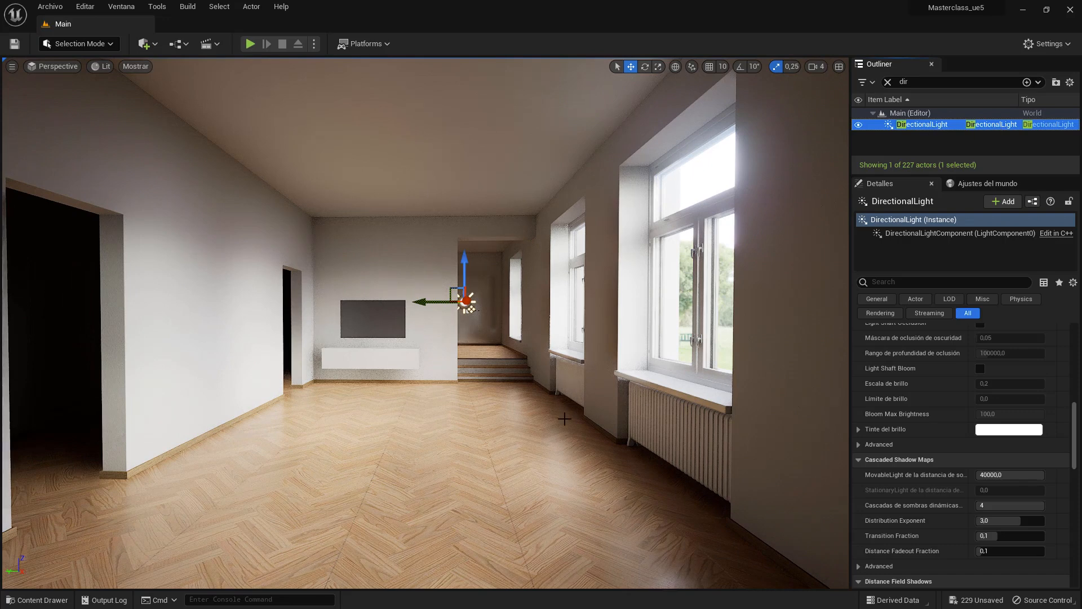
key("ctrl+l")
left_click_drag(469, 299, 493, 283)
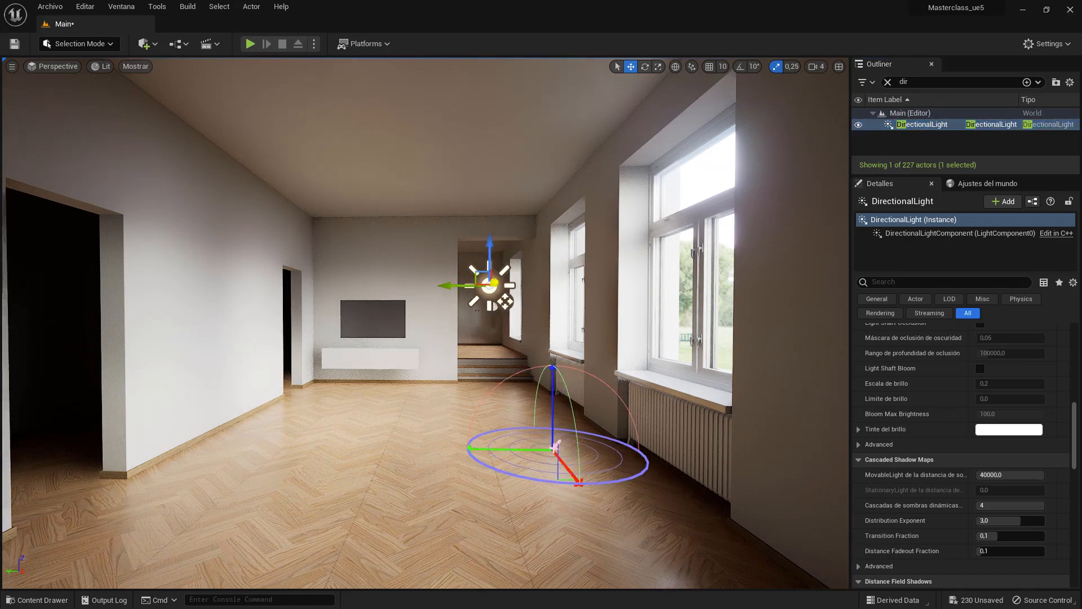
key("ctrl+l")
key("ctrl+l")
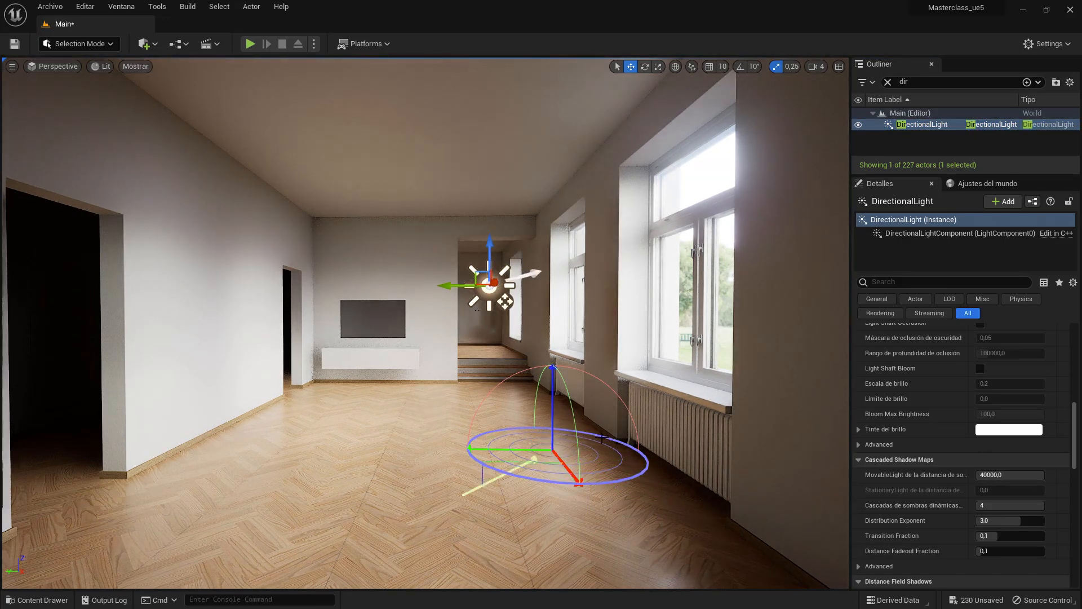
key("ctrl+l")
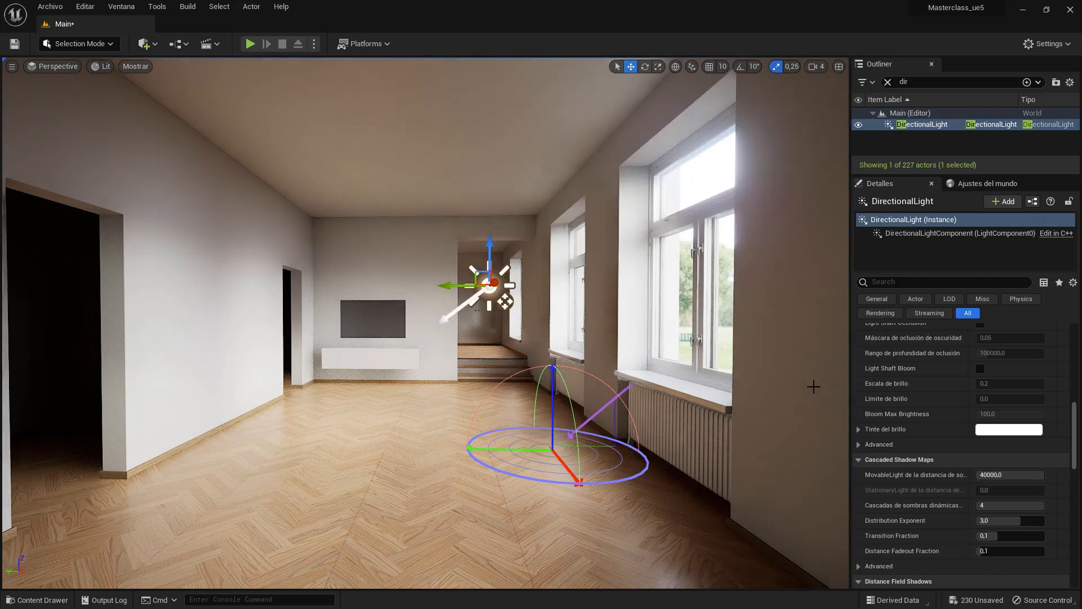
key("ctrl+l")
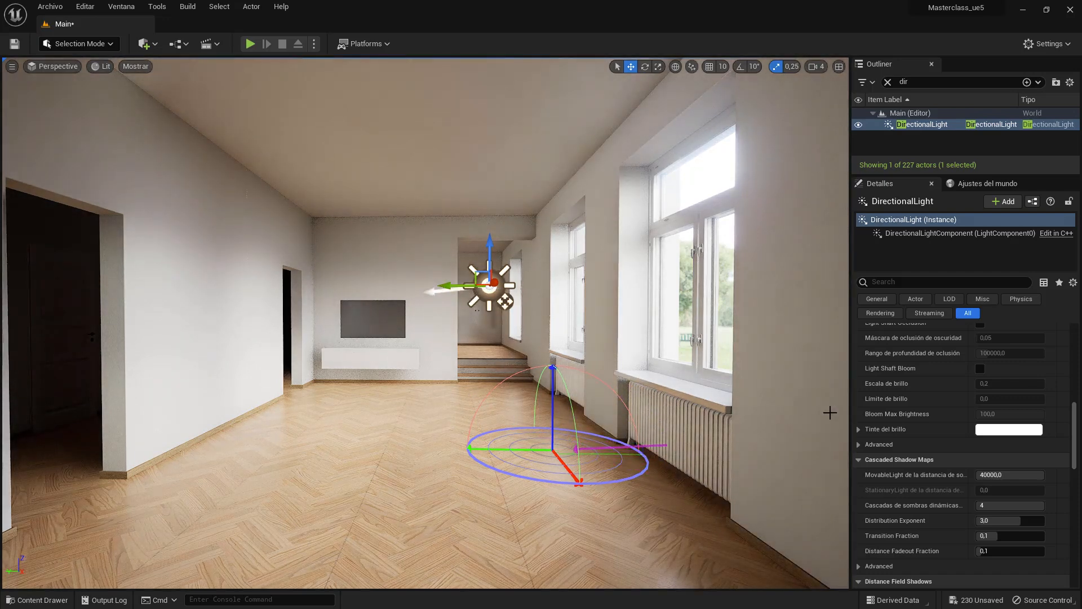
key("ctrl+l")
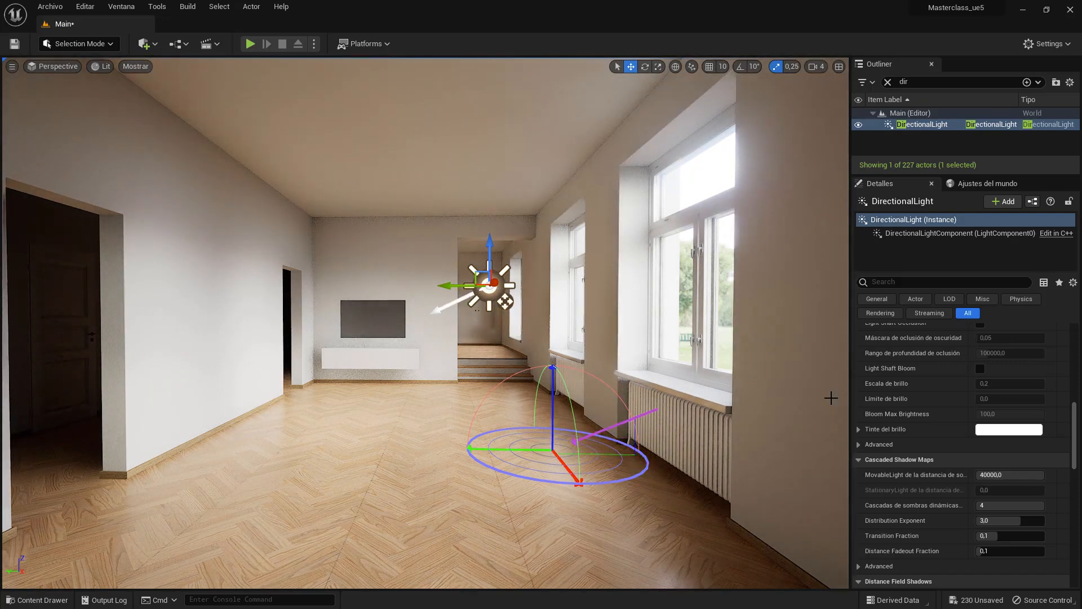
left_click(748, 421)
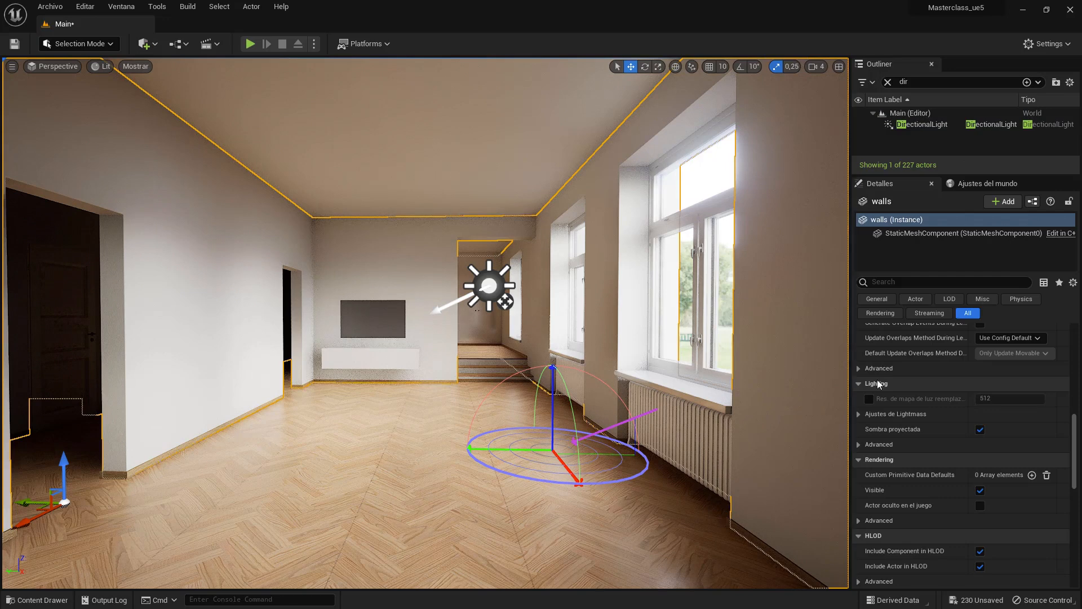
Set the DirectionalLight's intensity to 1 lux and re-aim the sun toward the windows.
left_click(933, 126)
scroll(971, 438, "up", 5)
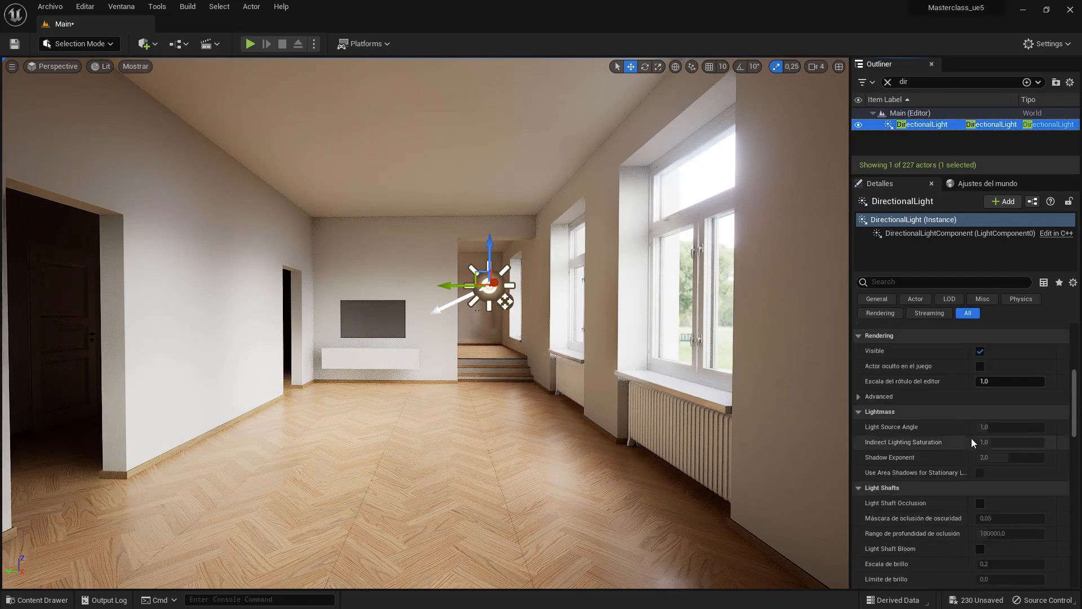
scroll(981, 422, "up", 5)
left_click(995, 421)
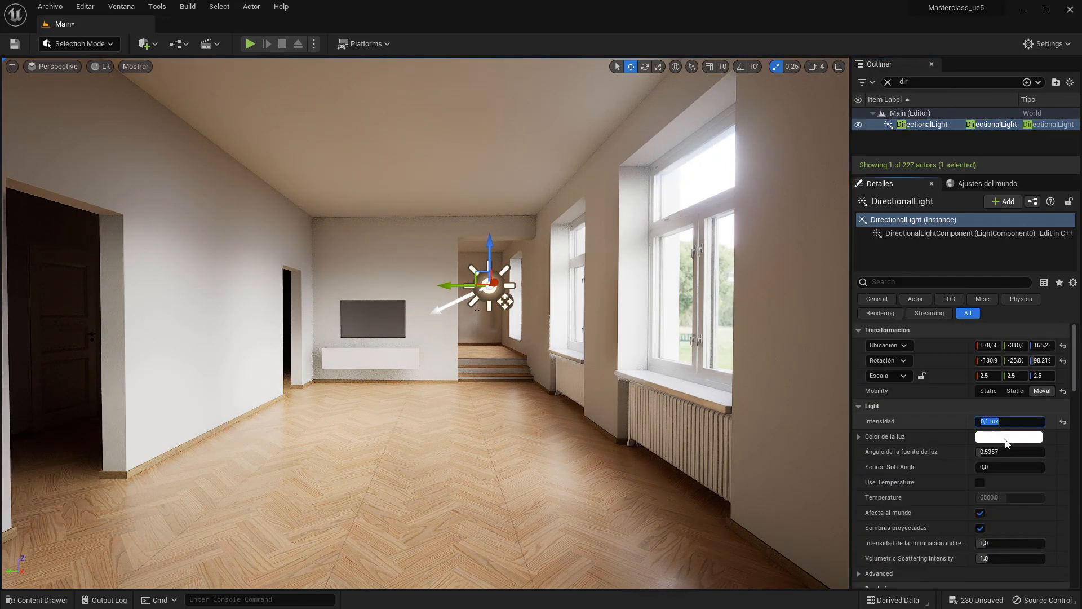
type("1")
key("Return")
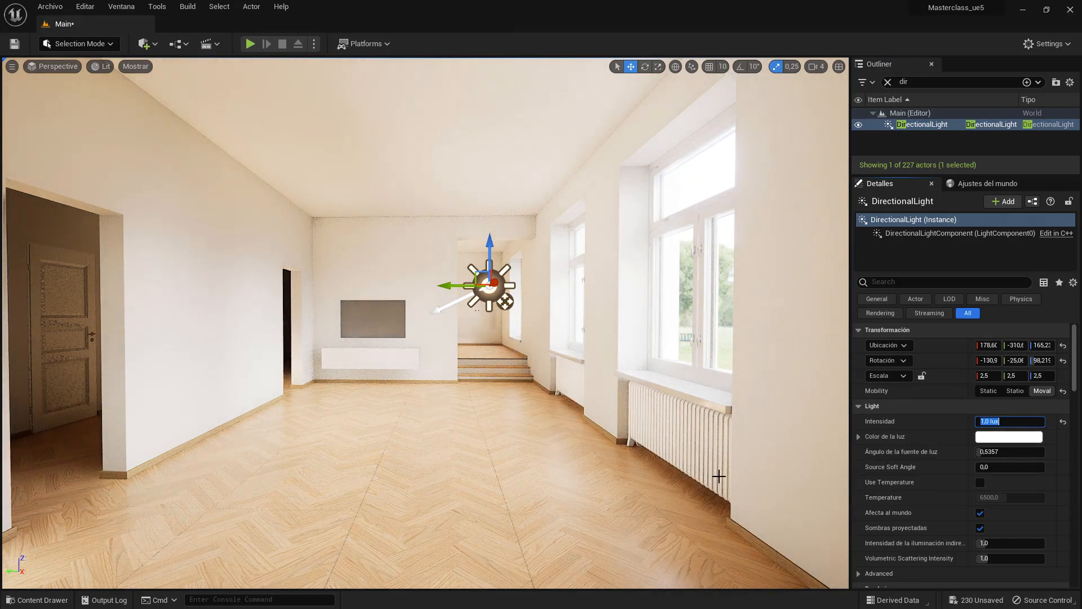
key("ctrl+l")
mouse_move(581, 403)
left_mouse_down("ctrl")
mouse_move(664, 468)
mouse_move(450, 445)
mouse_move(520, 388)
mouse_move(576, 380)
mouse_move(569, 398)
left_mouse_up("ctrl")
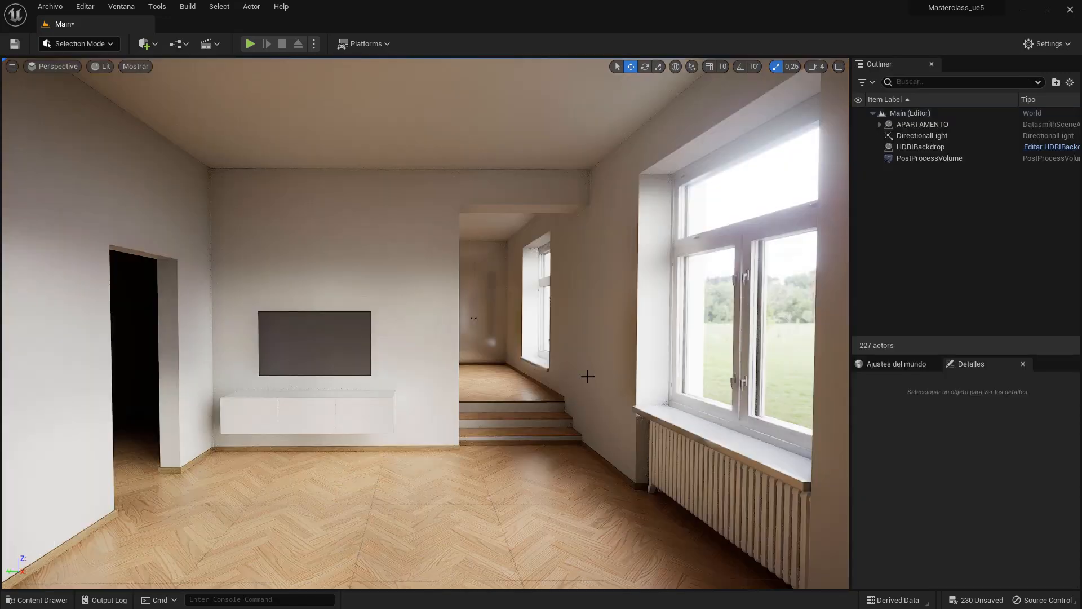
From outside the building, turn off shadow casting for the narrow kitchen window's upper and lower outer glass panes.
key("d")
right_click_drag(544, 374, 536, 376)
right_click_drag(545, 367, 494, 368)
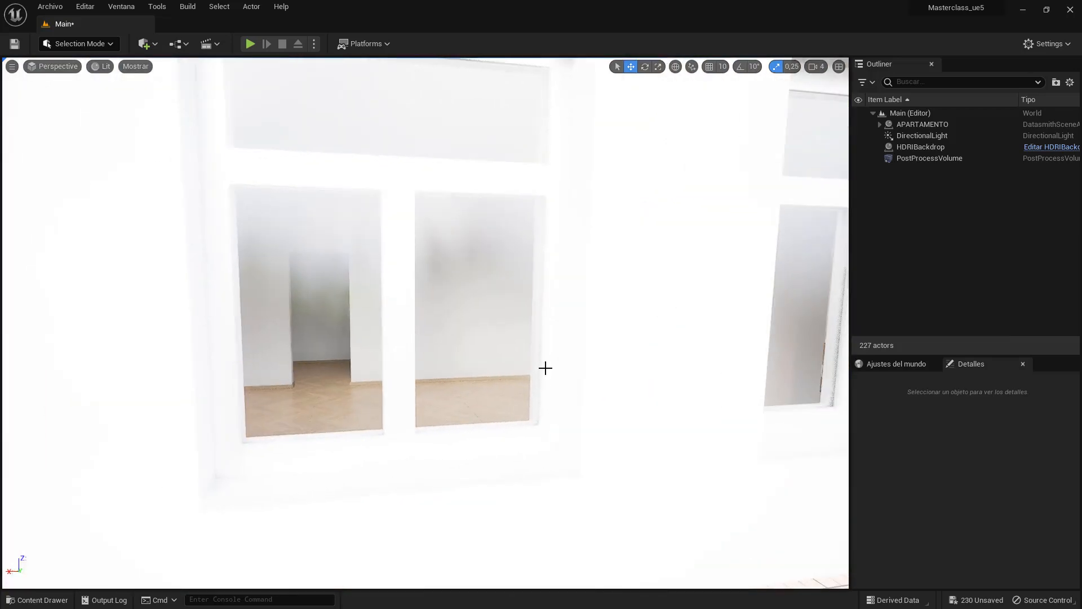
scroll(544, 364, "down", 3)
scroll(434, 265, "down", 3)
middle_click_drag(396, 280, 352, 290)
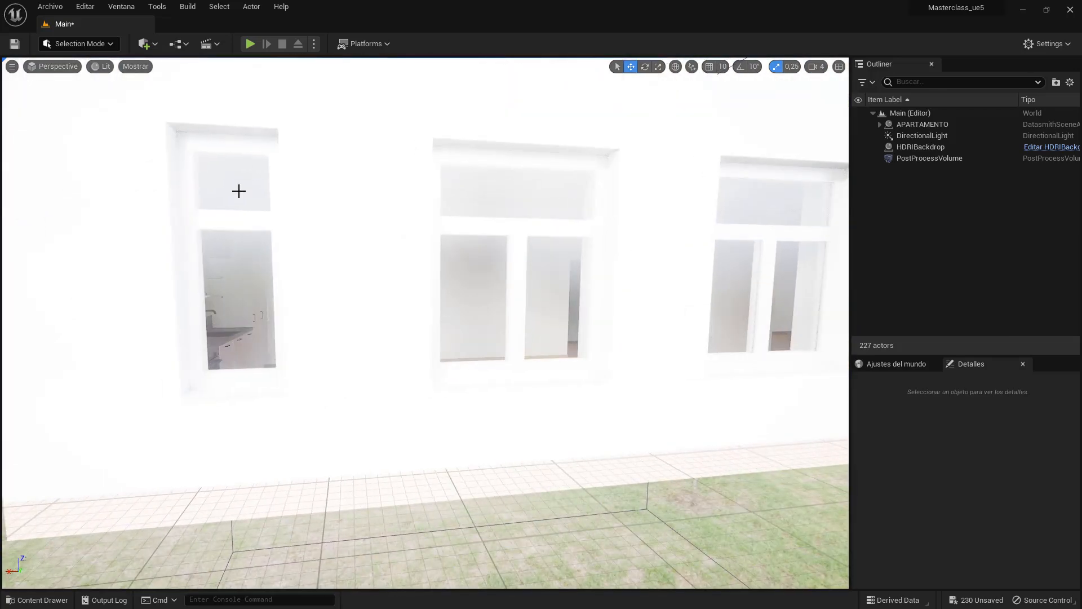
left_click(238, 189)
left_click(242, 286, "ctrl")
scroll(962, 479, "down", 10)
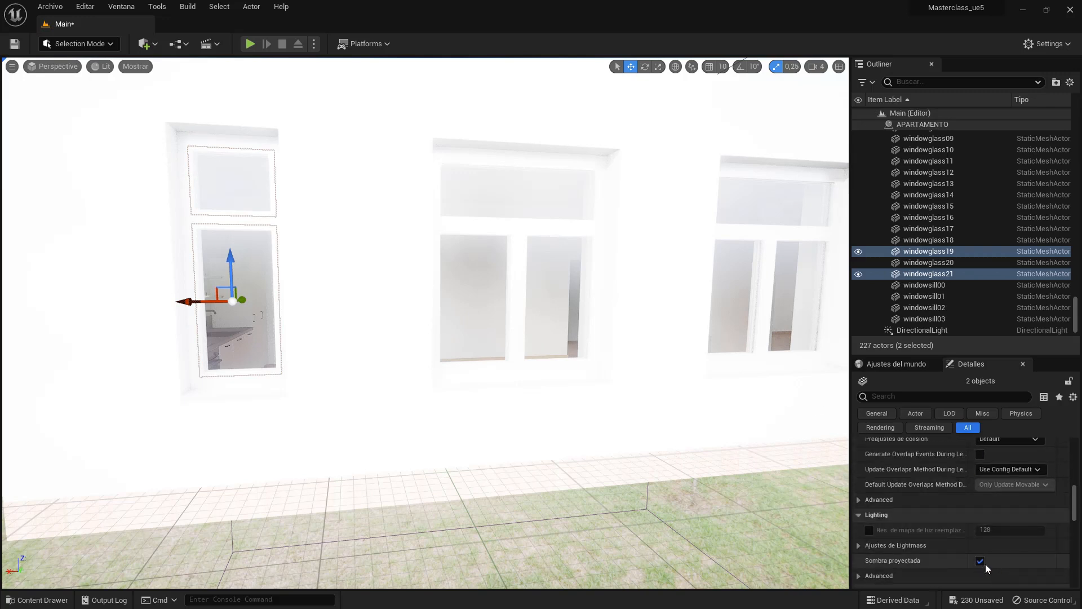
Turn off shadow casting for all three outer glass panes of the wide window next to the narrow one.
left_click(536, 194)
left_click(482, 289, "ctrl")
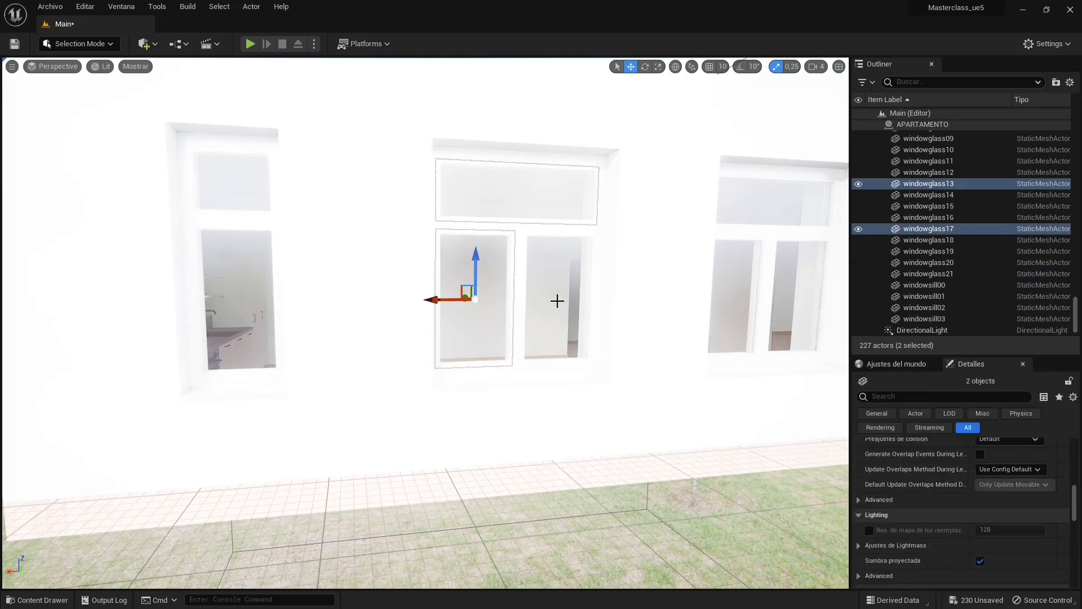
left_click(556, 302, "ctrl")
left_click(980, 562)
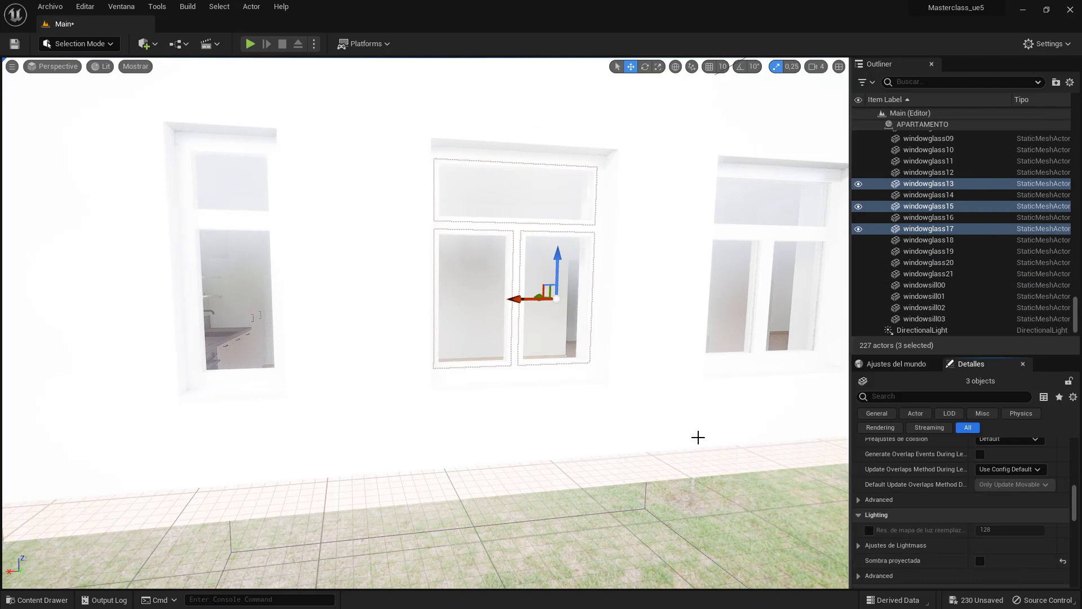
Select the three outer glass panes of the second wide window along the facade and turn off their shadow casting.
middle_click_drag(576, 209, 676, 225)
left_click(564, 186)
left_click(523, 276, "ctrl")
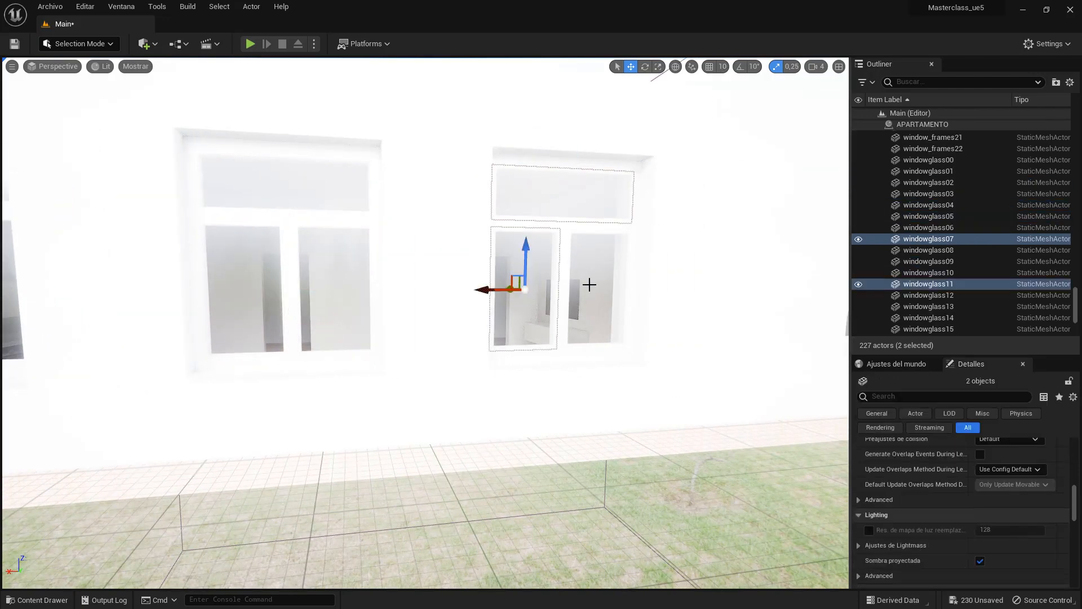
left_click(587, 285, "ctrl")
left_click(981, 561)
Turn off shadow casting for the three outer glass panes of the raised room's window, and clear the selection back in the living room.
middle_click_drag(676, 322, 761, 320)
left_click(635, 208)
left_click(601, 289, "ctrl")
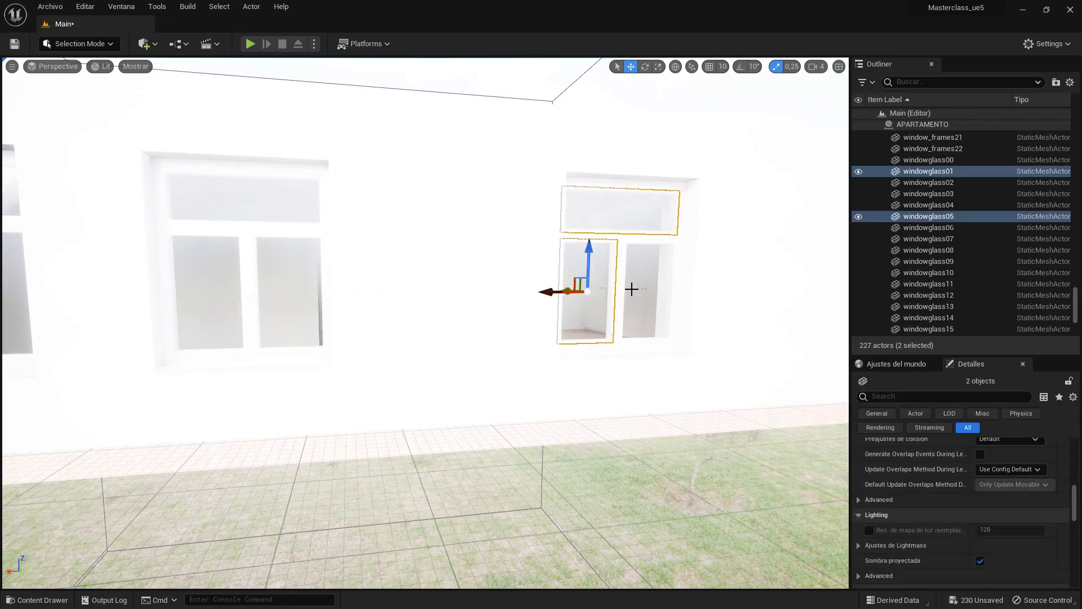
left_click(634, 291, "ctrl")
left_click(981, 560)
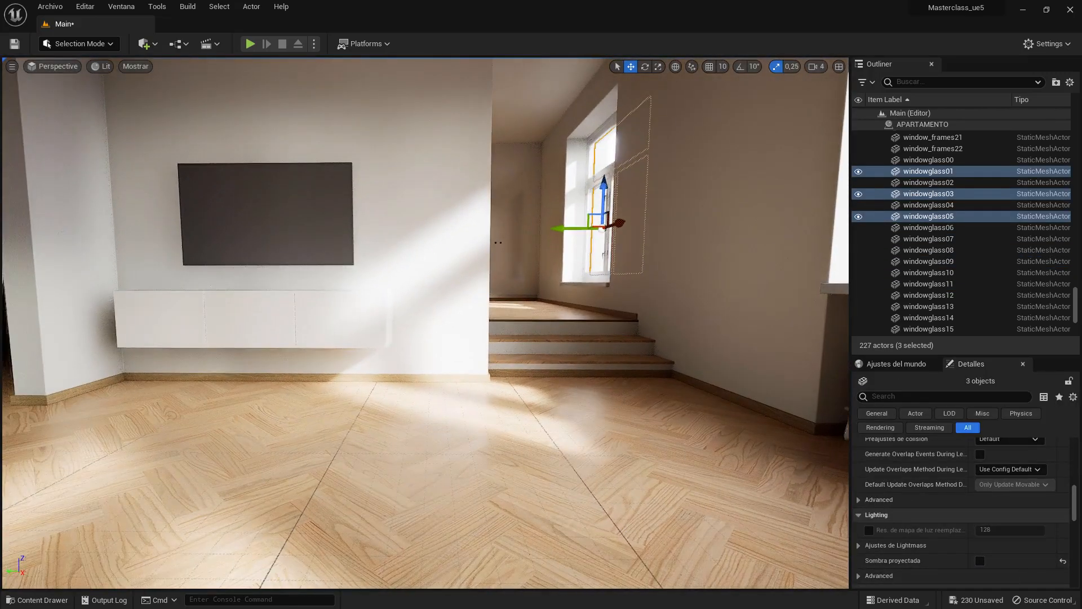
left_click_drag(471, 389, 471, 467)
mouse_move(473, 394)
right_mouse_down()
mouse_move(473, 370)
mouse_move(472, 380)
right_mouse_up()
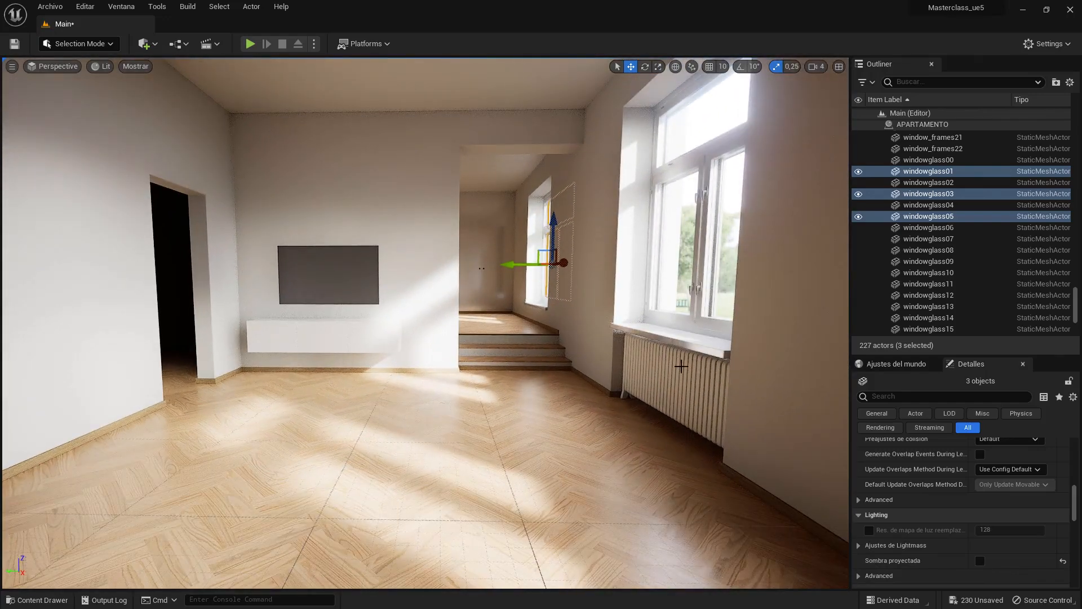
key("Escape")
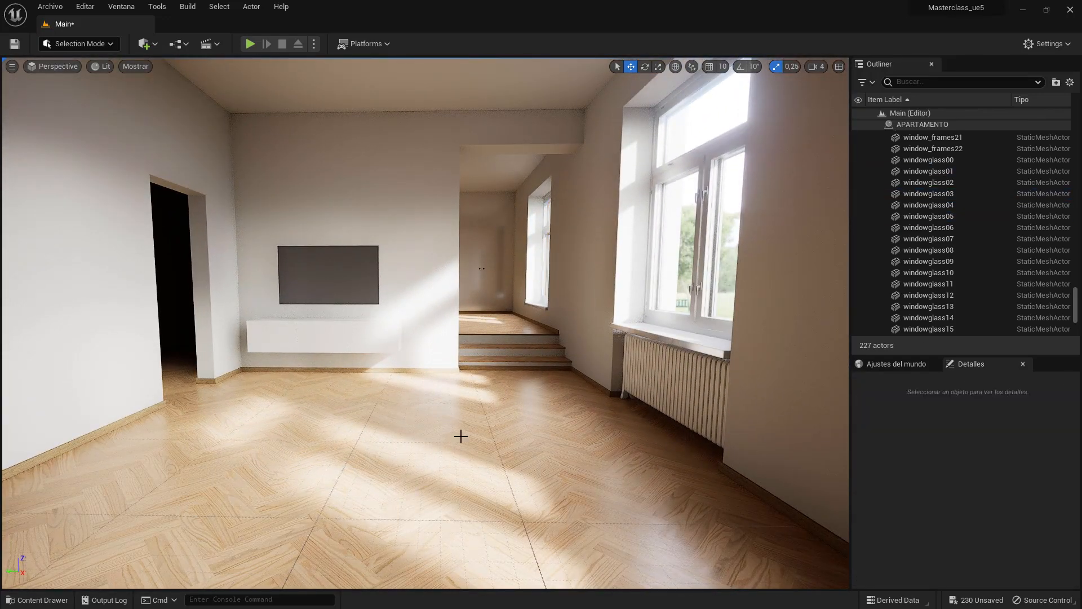
Filter the scene's actors by "direc", select the DirectionalLight, and try different sun directions across the living-room floor.
left_click(952, 82)
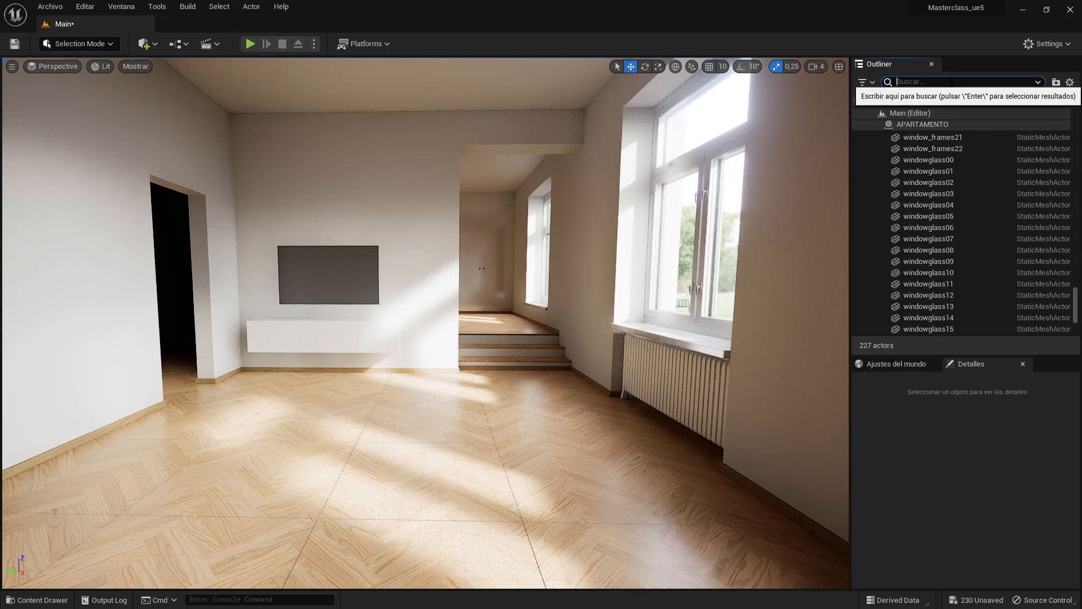
type("direc")
left_click(929, 125)
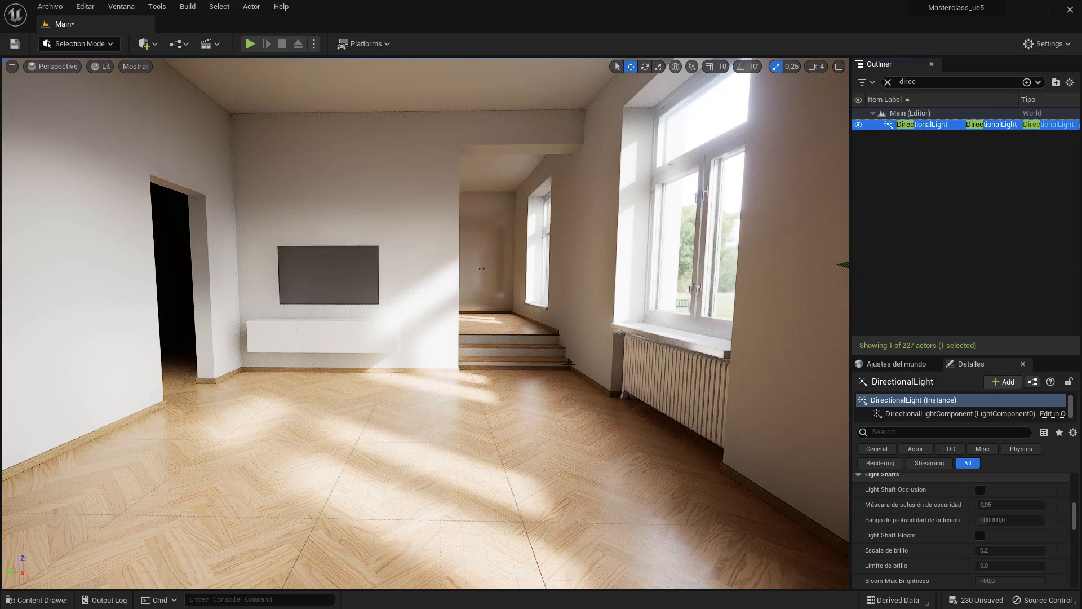
key("ctrl+l")
key("ctrl+l")
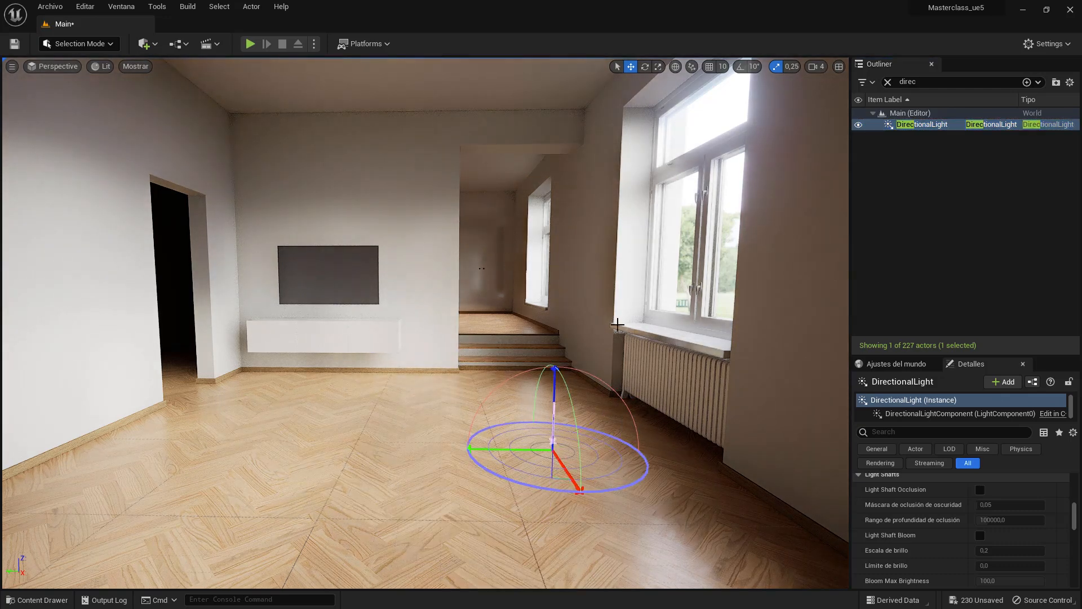
key("ctrl+l")
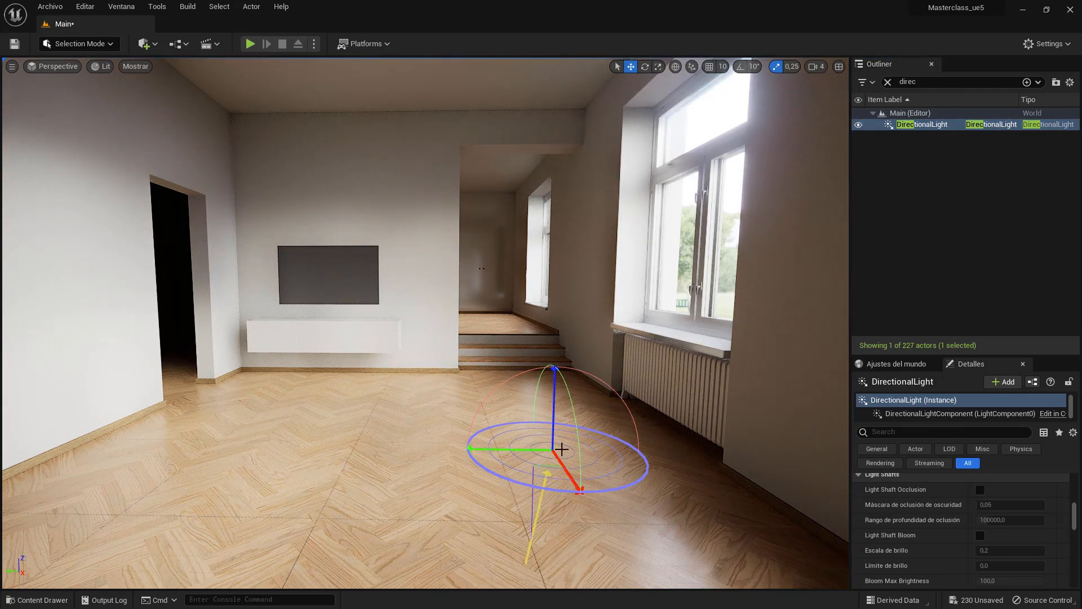
key("ctrl+l")
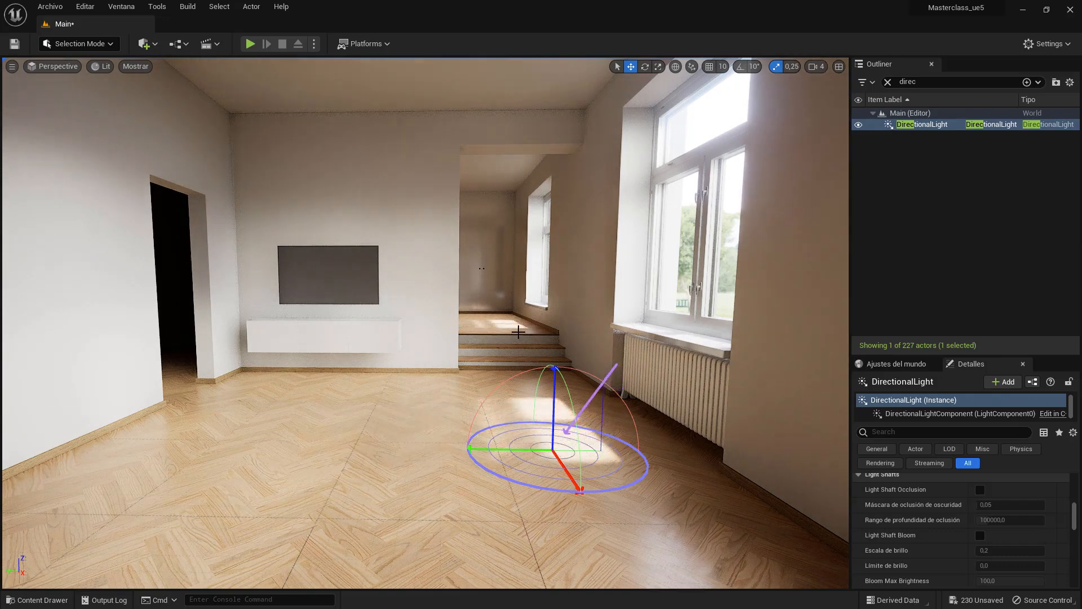
key("ctrl+l")
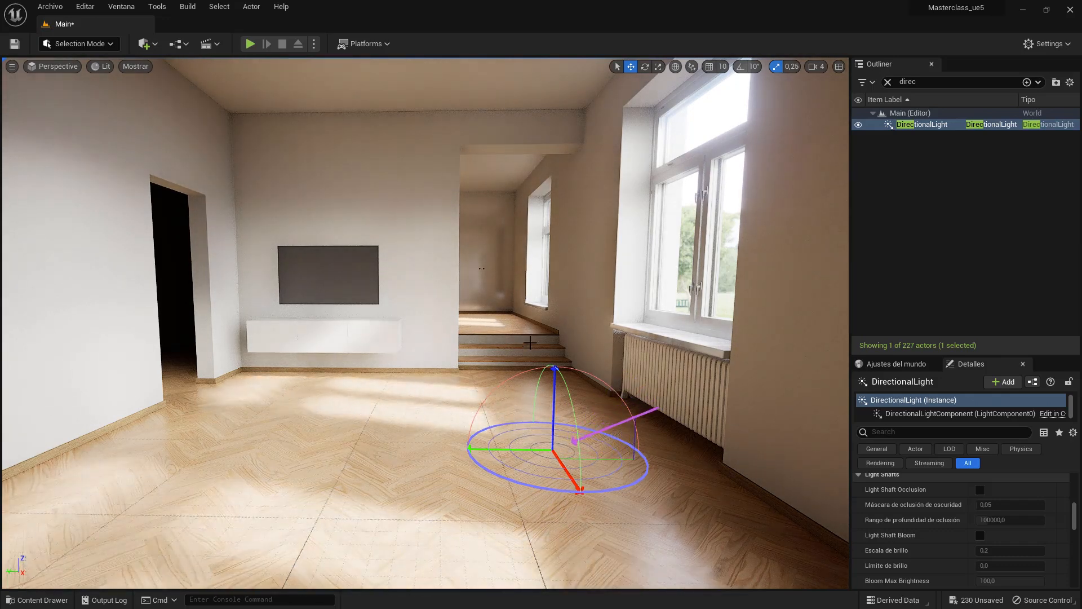
Undo the last sun rotation of the DirectionalLight.
key("Escape")
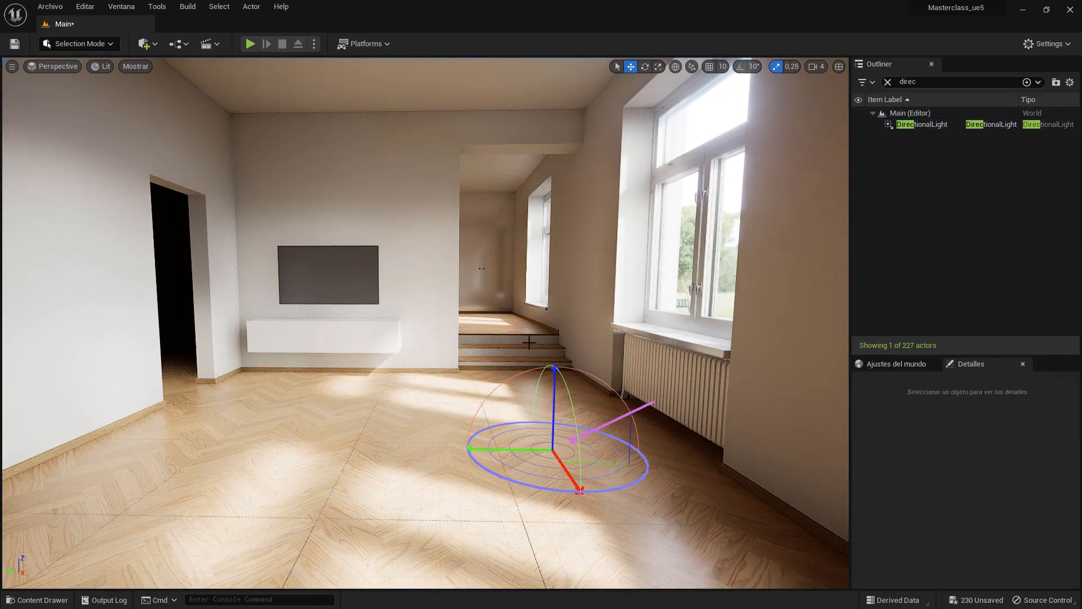
key("ctrl+z")
key("ctrl+z")
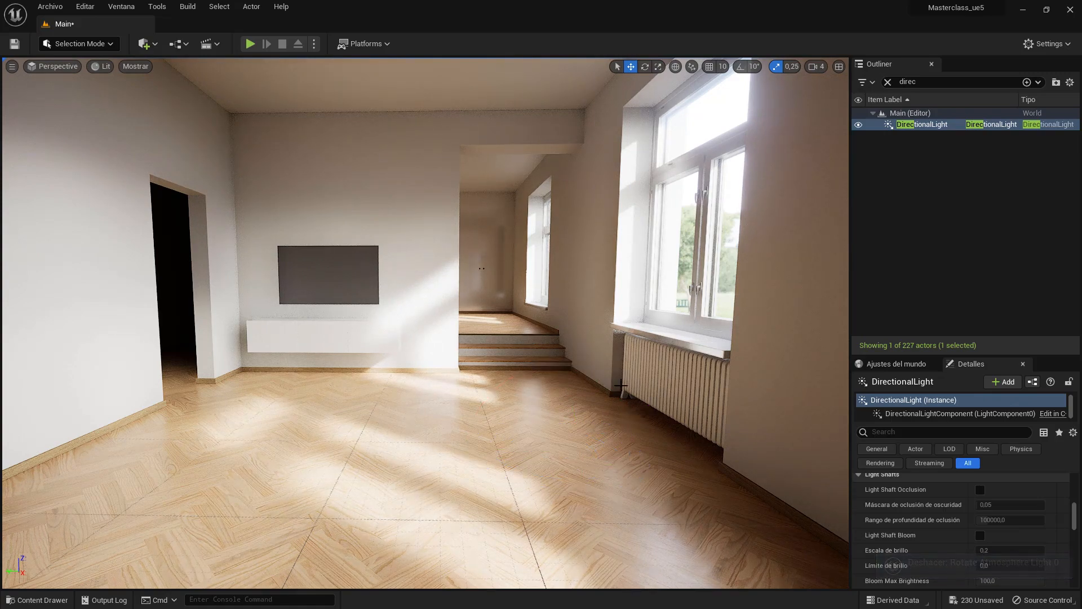
Examine the sunlight on the living room's floor, walls and windows from several viewpoints, and clear the actor filter.
key("w")
right_click_drag(483, 326, 344, 319)
key("w")
key("s")
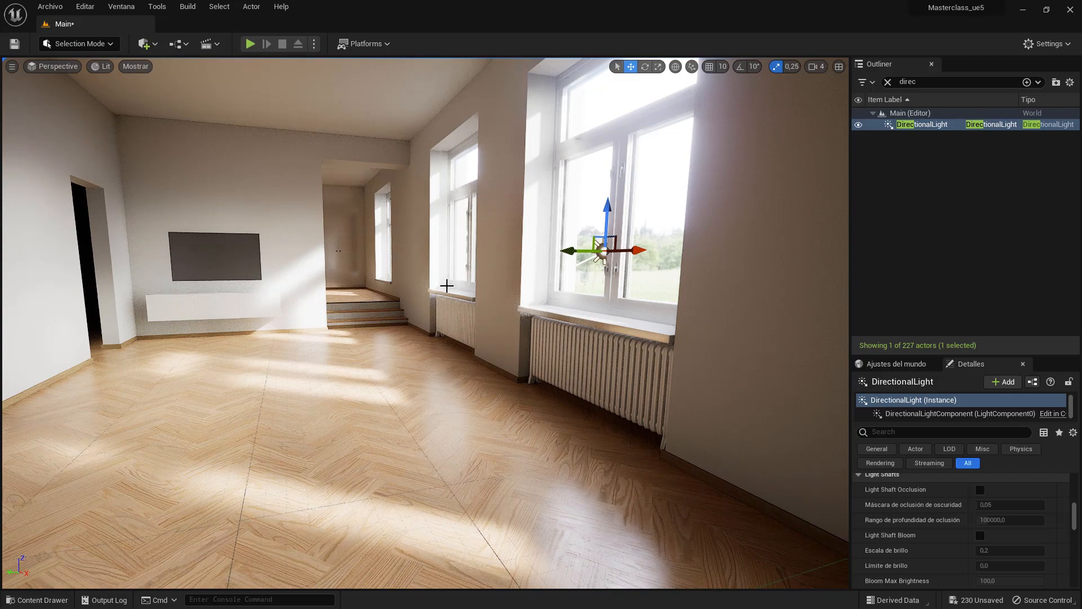
key("Escape")
right_click_drag(435, 370, 476, 377)
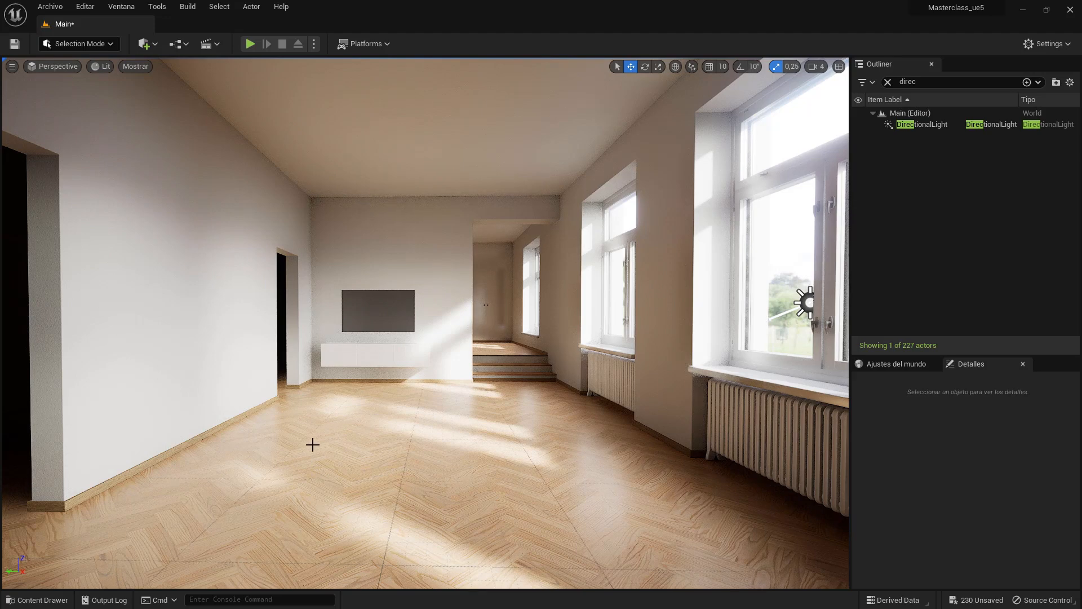
right_click_drag(405, 424, 398, 420)
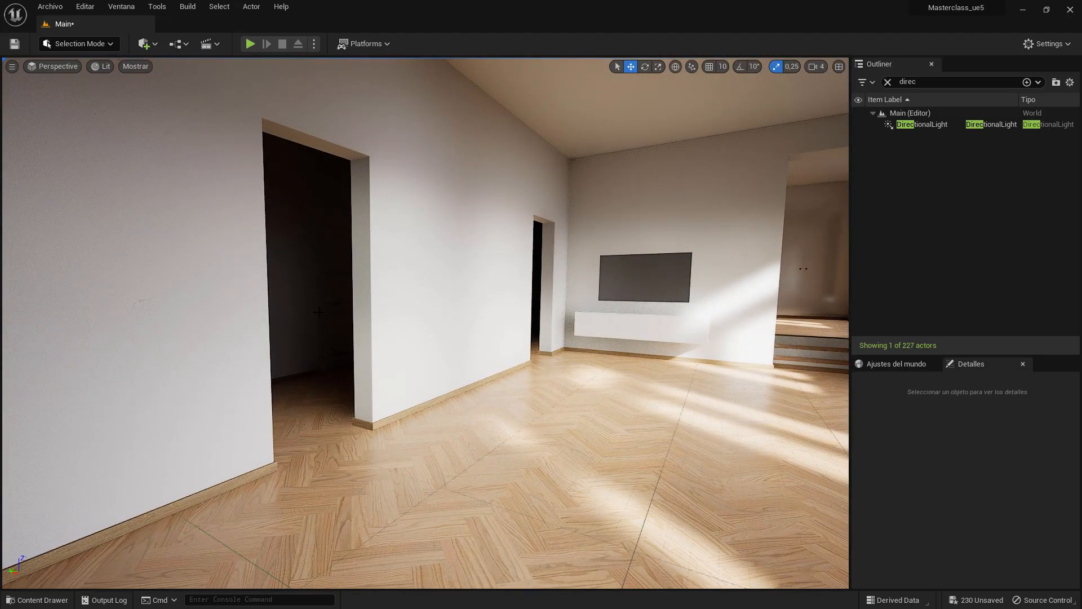
mouse_move(527, 407)
right_mouse_down()
mouse_move(561, 408)
mouse_move(527, 409)
right_mouse_up()
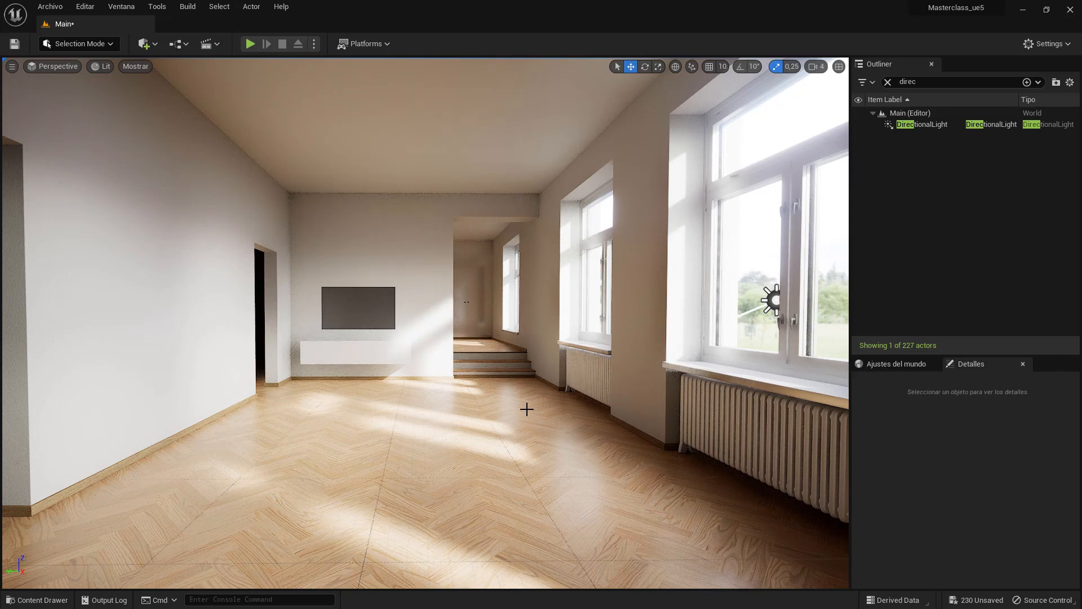
left_click(888, 82)
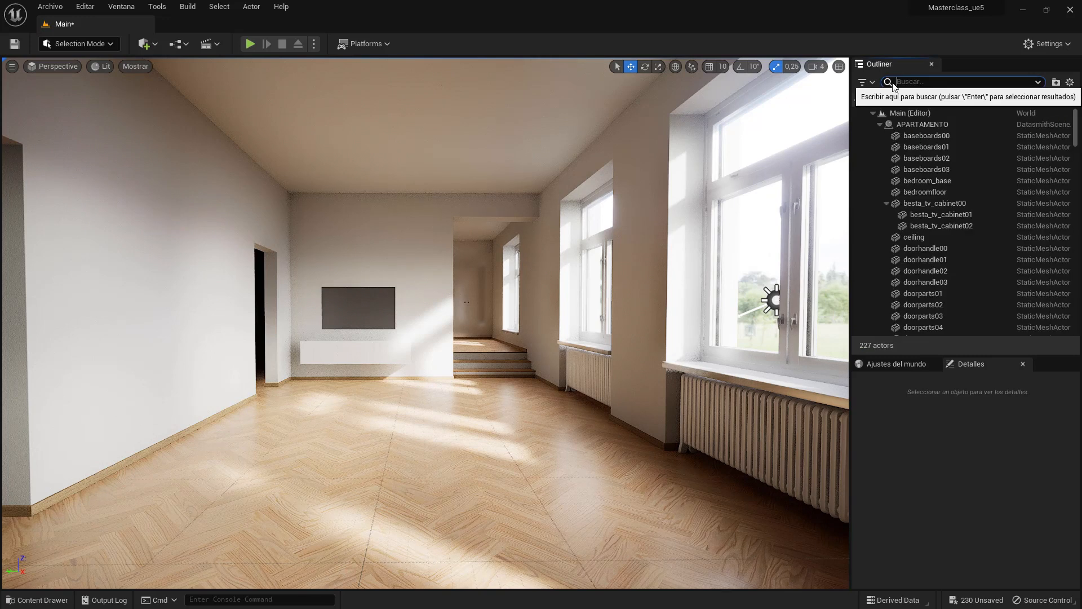